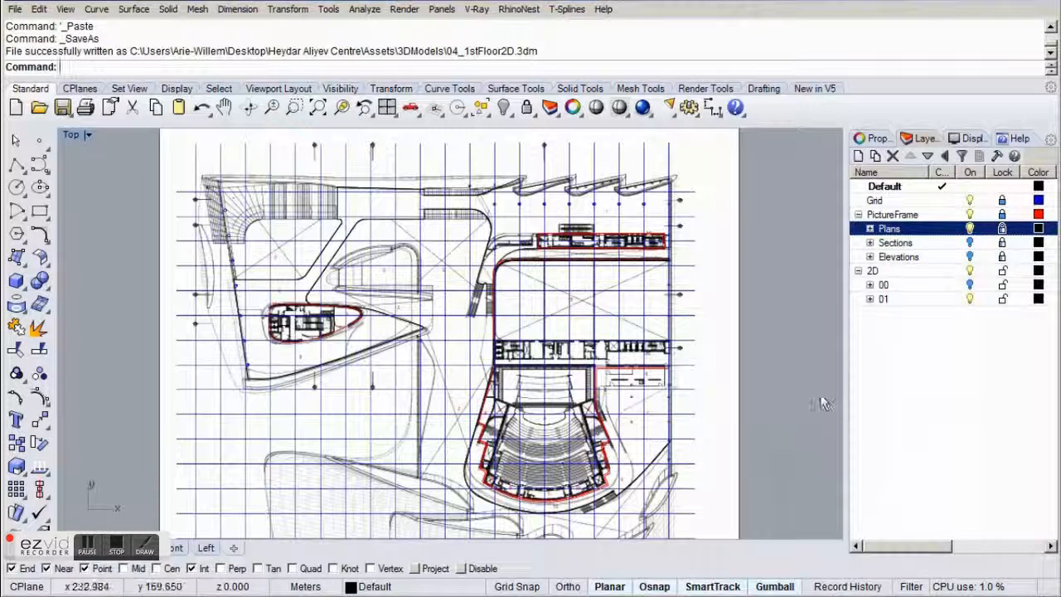
# Duplicate the 2D layer 01 together with all its sublayers and name the copy 02.
pyautogui.rightClick(885, 300)
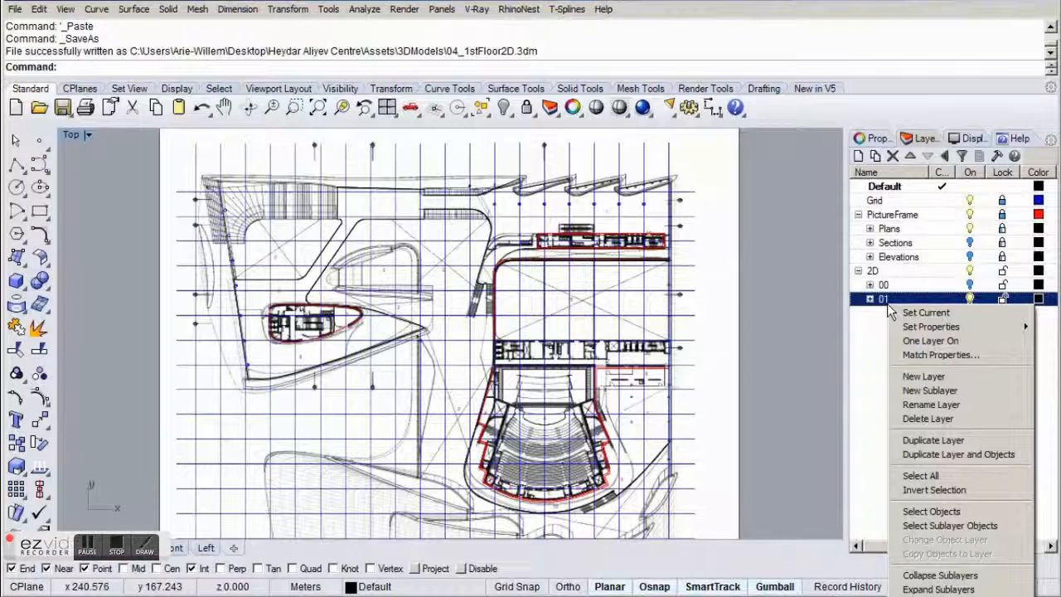
pyautogui.click(916, 445)
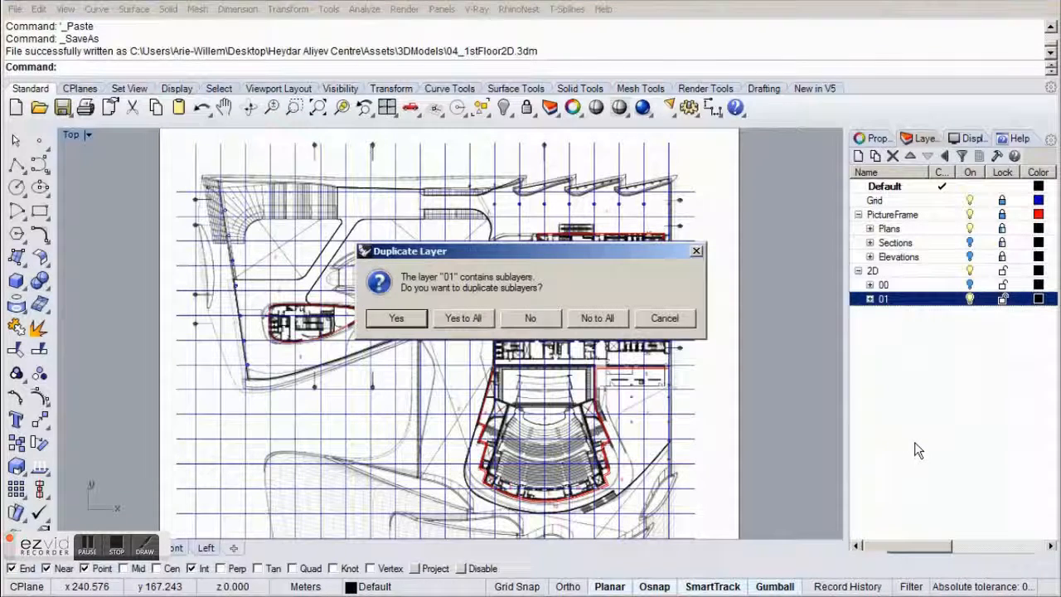
pyautogui.click(477, 318)
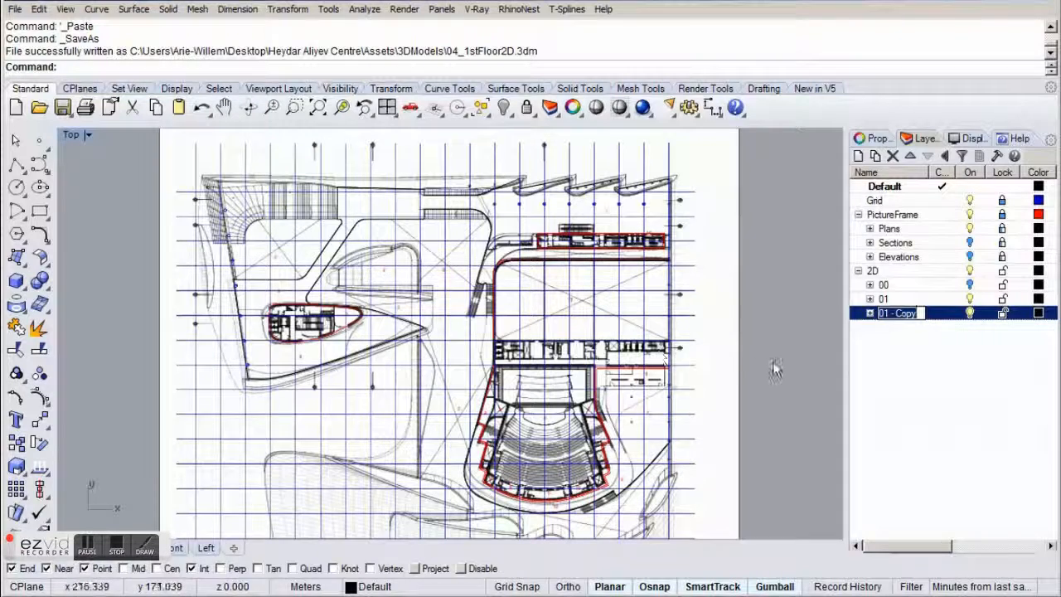
pyautogui.write('02')
pyautogui.press('Return')
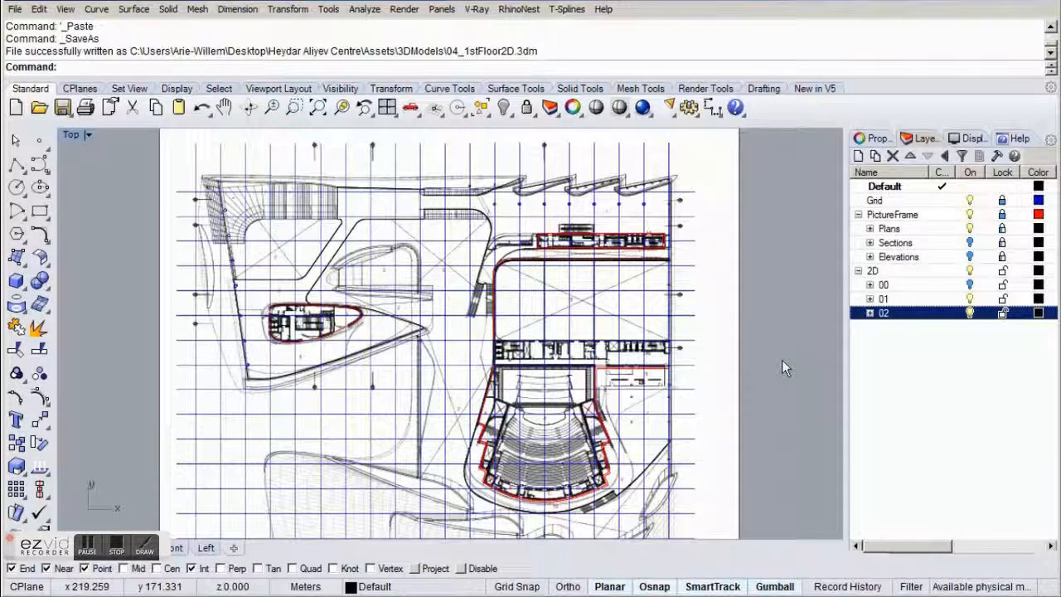
# Make the Outline sublayer of the 2D layer 02 the current layer.
pyautogui.click(869, 312)
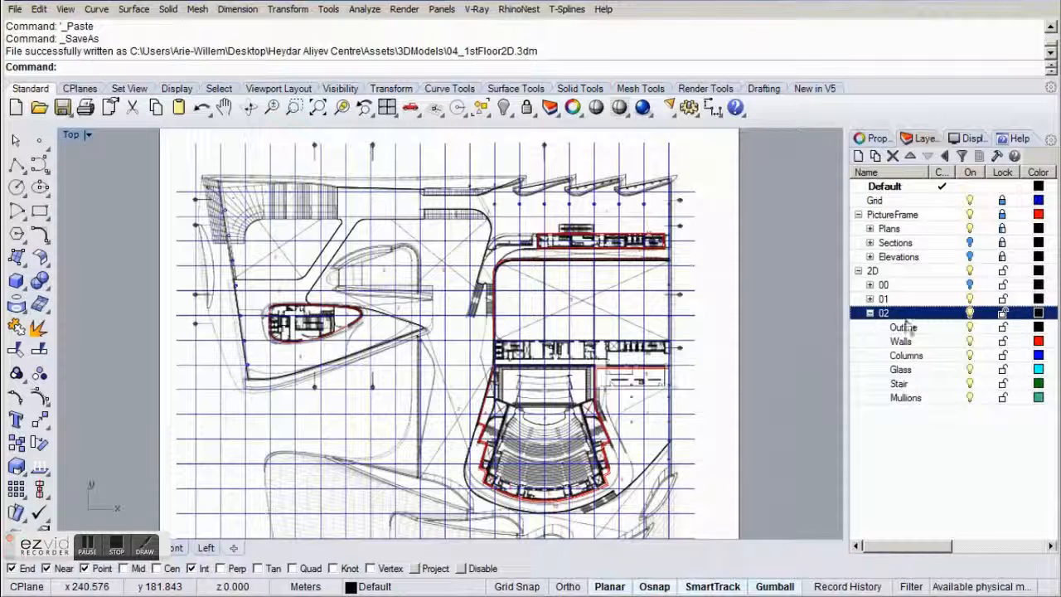
pyautogui.click(953, 329)
pyautogui.click(953, 329)
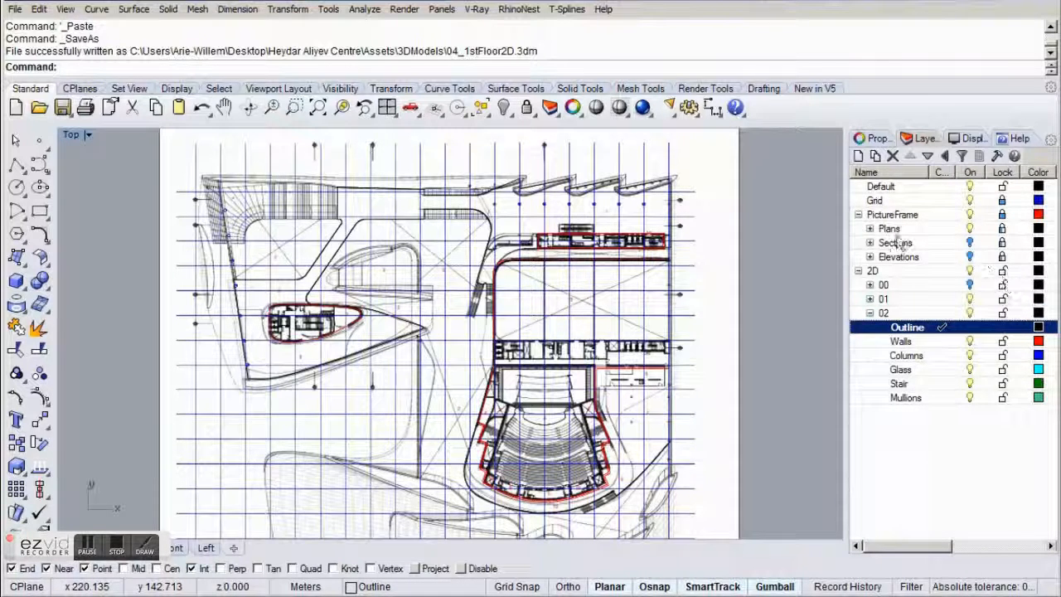
# Hide the plan 01 picture frame and show the plan 02 picture frame instead.
pyautogui.click(869, 228)
pyautogui.click(969, 256)
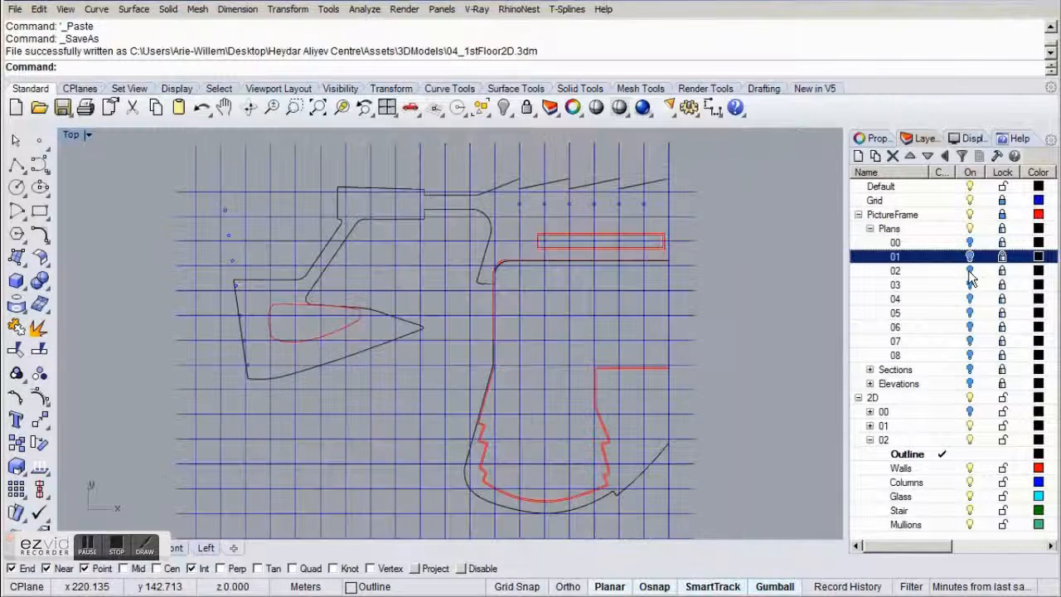
pyautogui.click(970, 271)
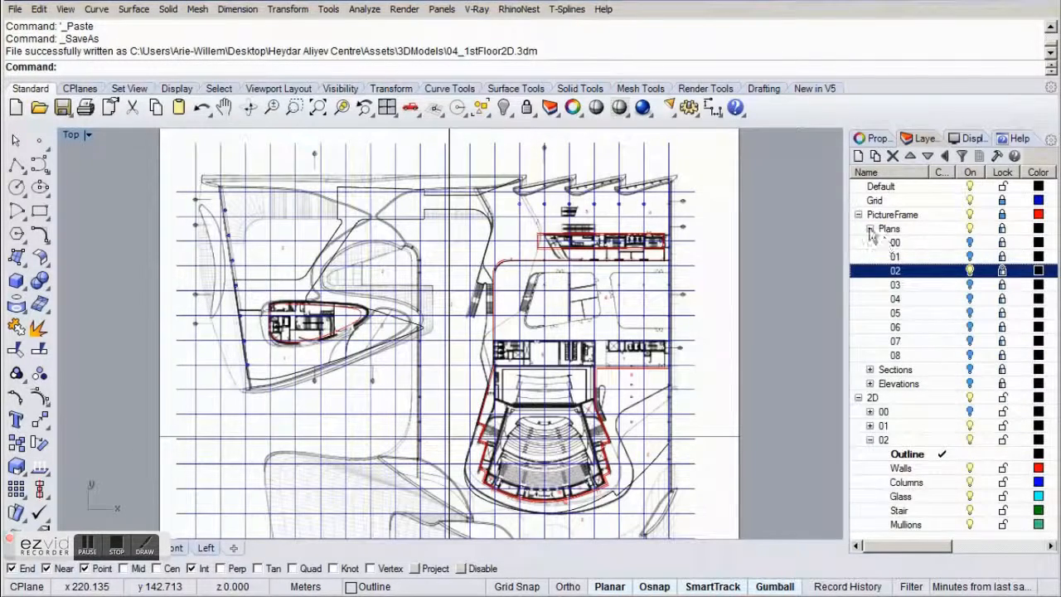
# Compare plan 02 with the linework of 2D layer 01 by toggling that layer's visibility, and lock layer 01.
pyautogui.click(869, 229)
pyautogui.click(970, 298)
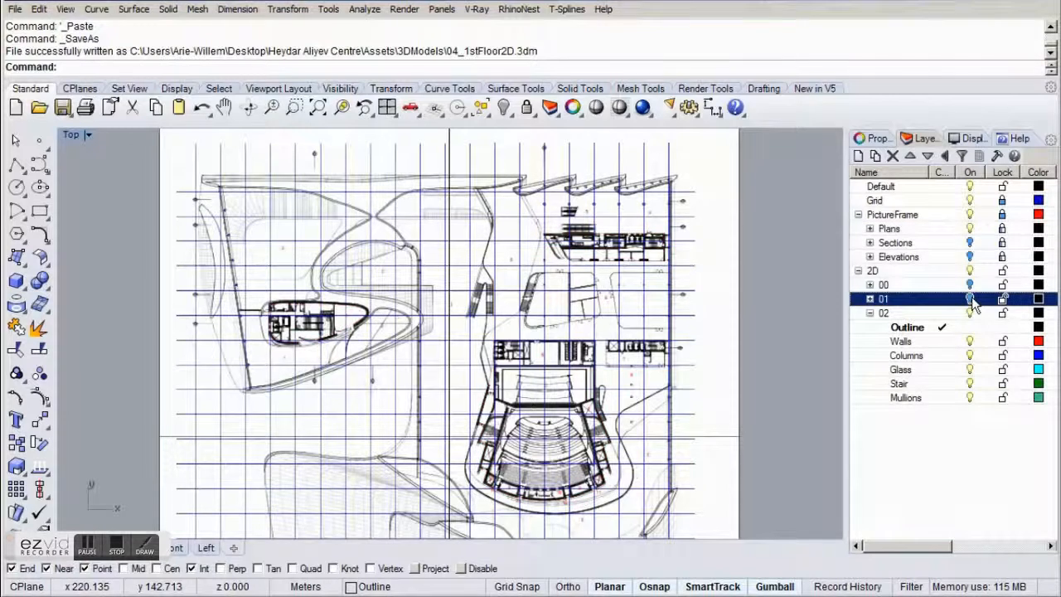
pyautogui.click(969, 299)
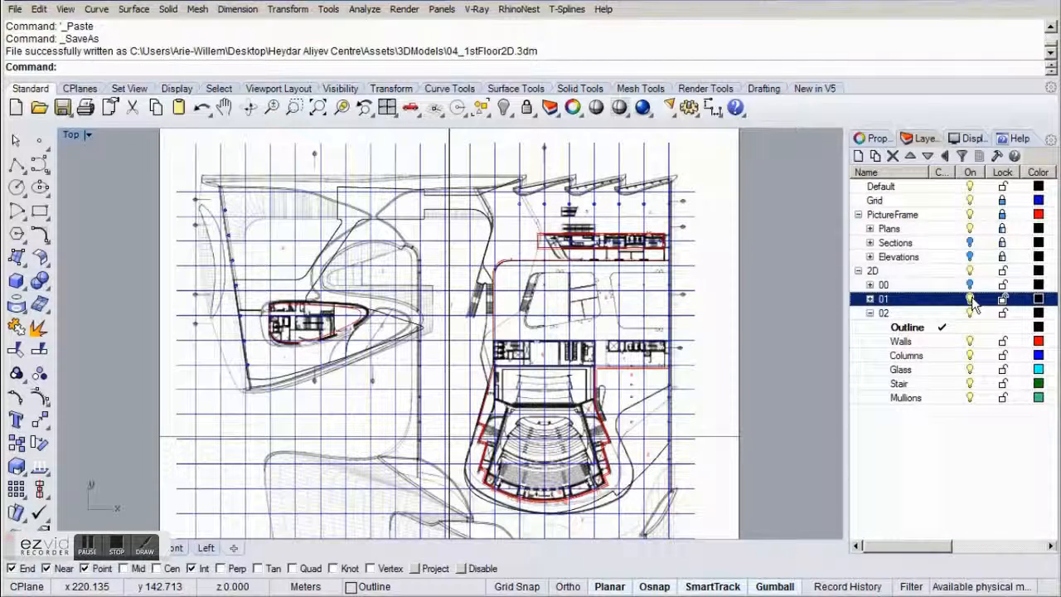
pyautogui.click(870, 229)
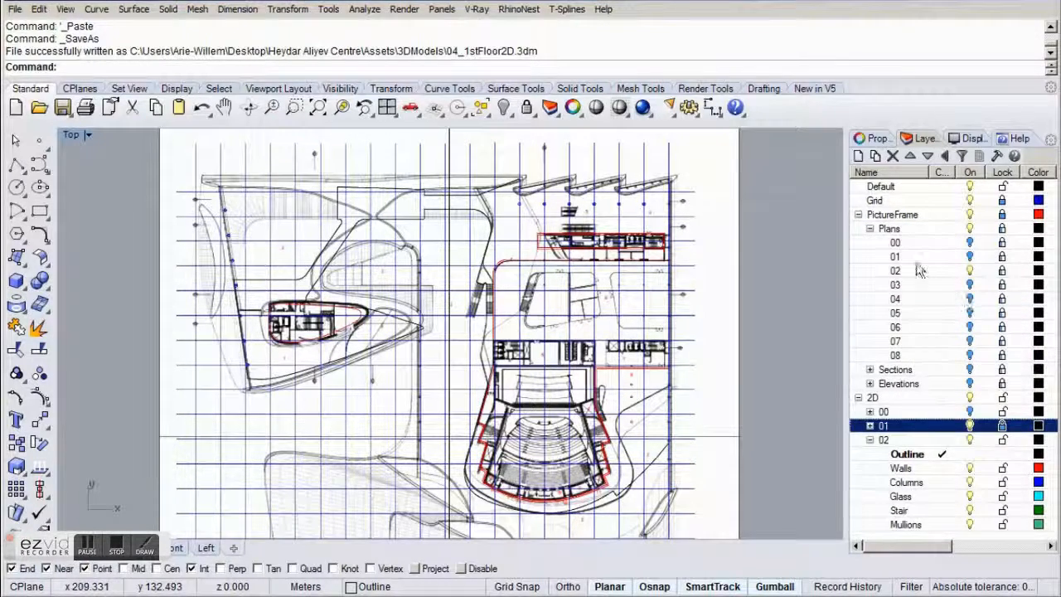
# Start a polyline at the top of the slanted wall beside the sawtooth facade and trace the first tooth.
pyautogui.scroll(5, 623, 232)
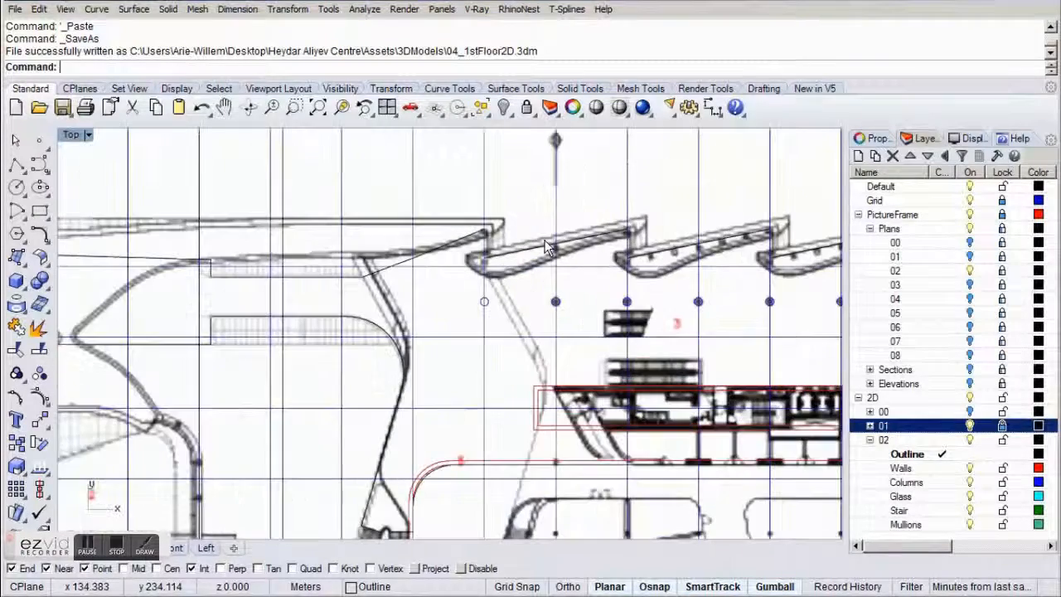
pyautogui.scroll(1, 547, 246)
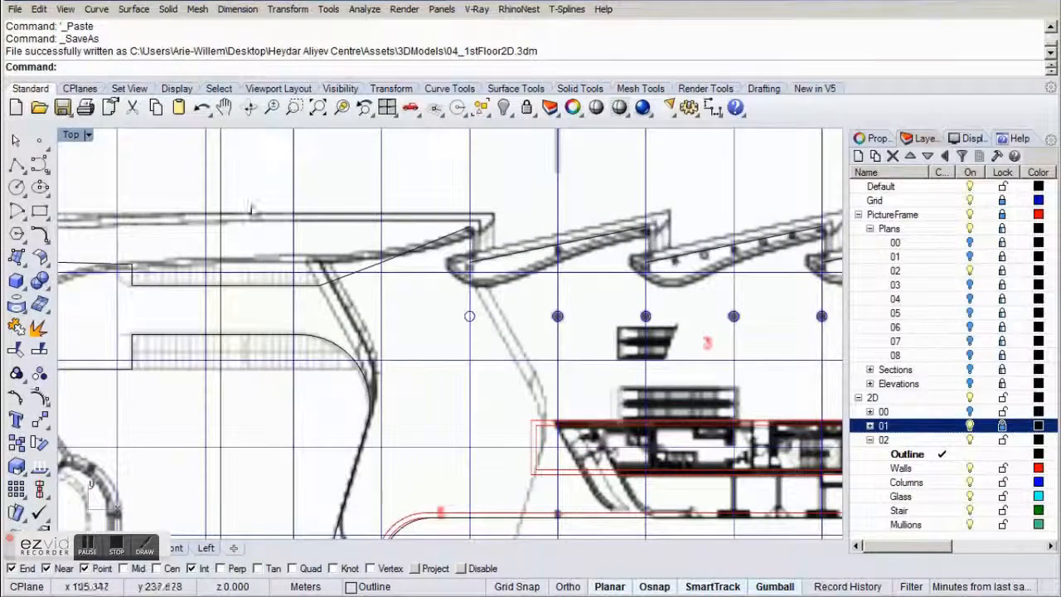
pyautogui.click(16, 163)
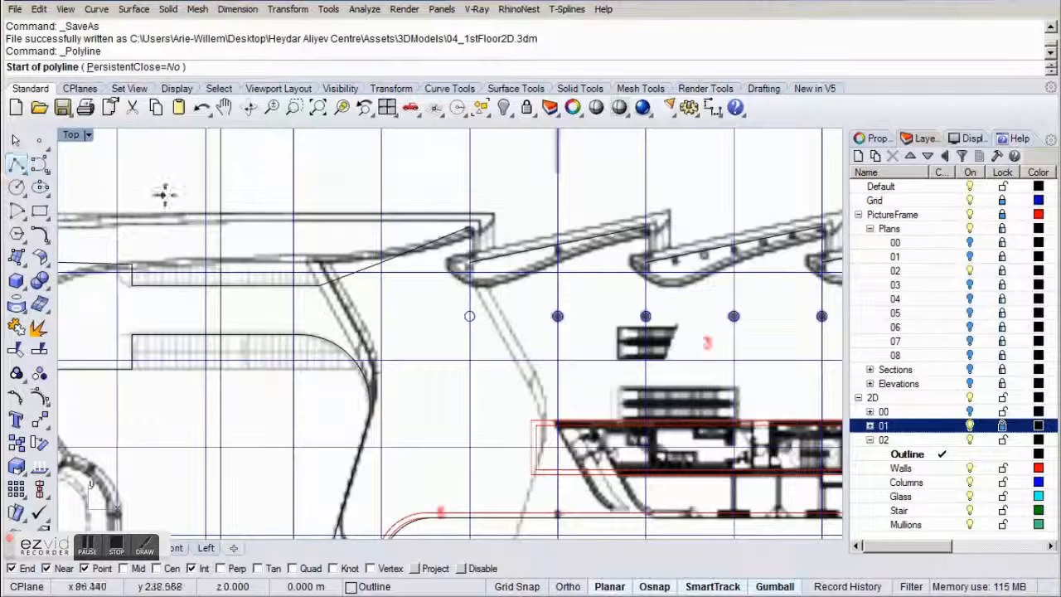
pyautogui.scroll(1, 348, 241)
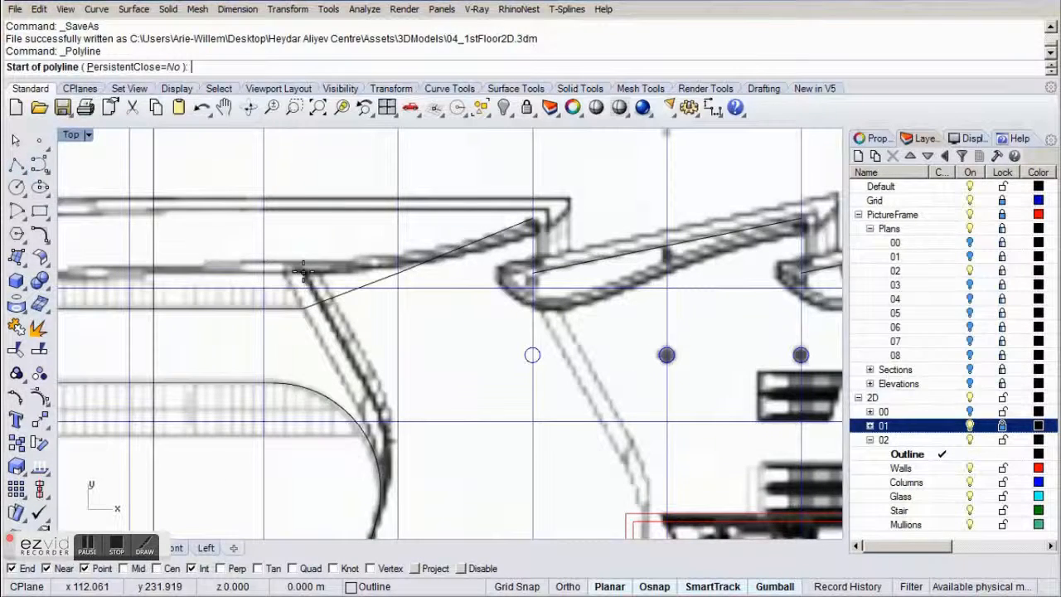
pyautogui.click(303, 272)
pyautogui.click(531, 218)
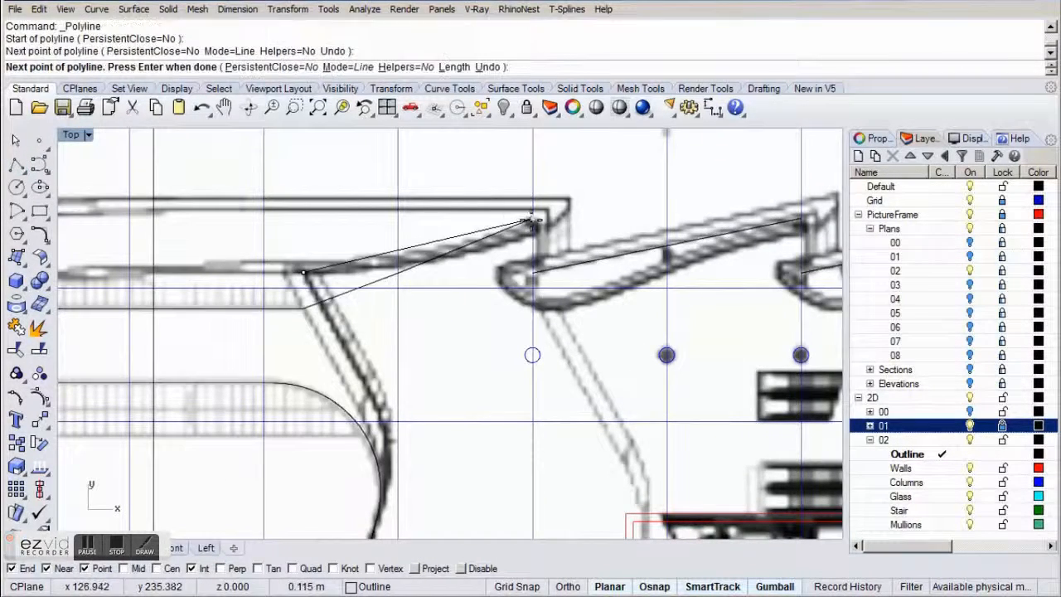
pyautogui.click(532, 272)
# Continue the polyline tooth by tooth along the rest of the sawtooth facade to its east end.
pyautogui.moveTo(671, 277); pyautogui.dragTo(433, 305, button='right')
pyautogui.click(562, 246)
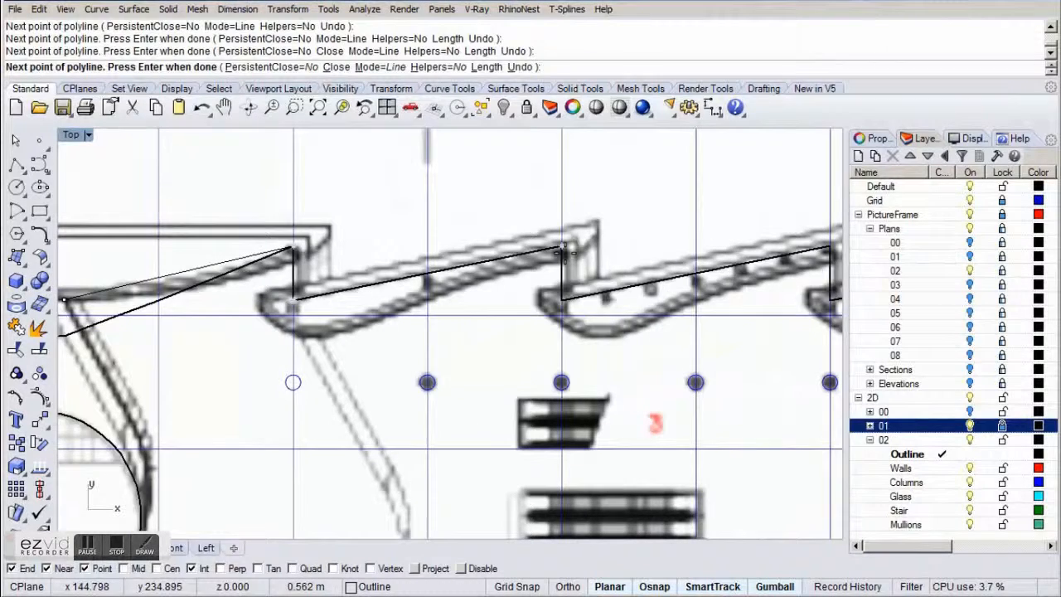
pyautogui.click(562, 300)
pyautogui.moveTo(746, 307); pyautogui.dragTo(489, 318, button='right')
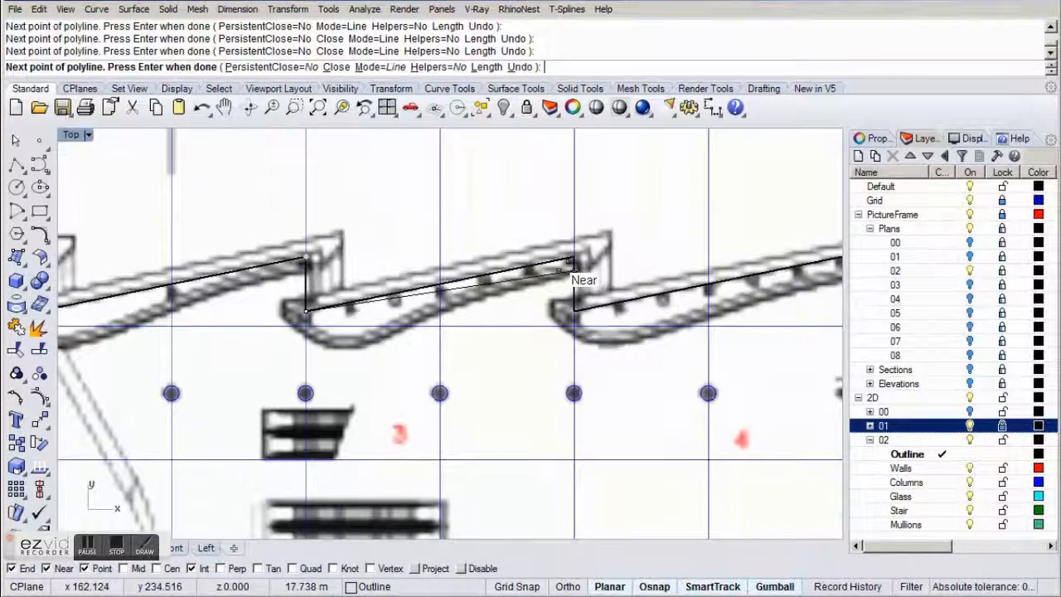
pyautogui.click(574, 262)
pyautogui.click(574, 313)
pyautogui.moveTo(718, 324); pyautogui.dragTo(475, 329, button='right')
pyautogui.click(607, 259)
# Extend the polyline down the east facade and along the diagonal wall to its rounded corner, and finish it there.
pyautogui.scroll(-6, 682, 454)
pyautogui.moveTo(686, 462); pyautogui.dragTo(675, 214, button='right')
pyautogui.moveTo(704, 382); pyautogui.dragTo(700, 214, button='right')
pyautogui.moveTo(690, 396); pyautogui.dragTo(692, 243, button='right')
pyautogui.scroll(8, 661, 340)
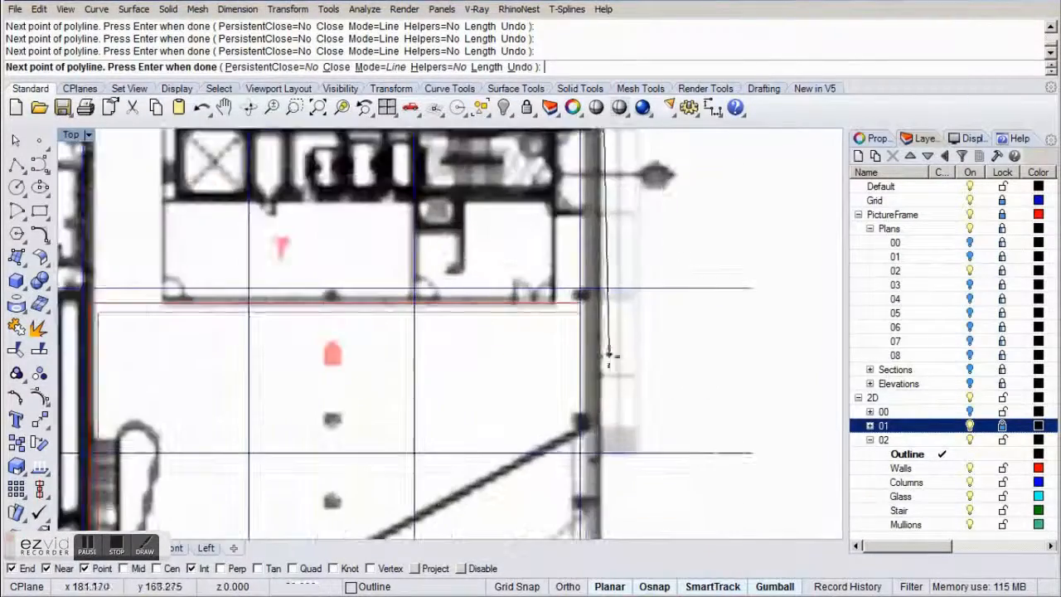
pyautogui.moveTo(608, 354); pyautogui.dragTo(687, 208, button='right')
pyautogui.scroll(4, 658, 232)
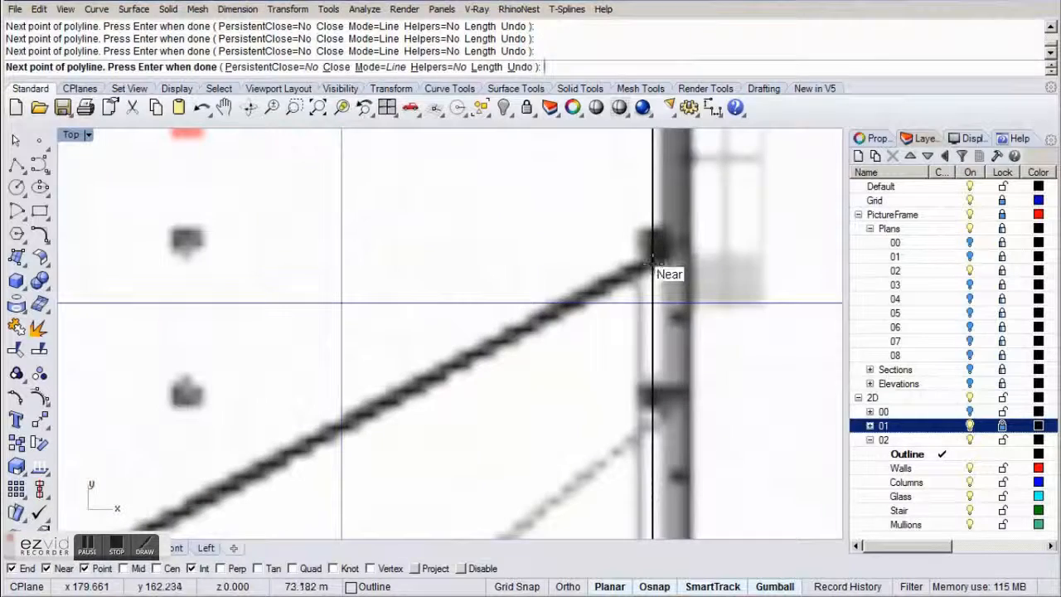
pyautogui.click(654, 262)
pyautogui.moveTo(655, 262); pyautogui.dragTo(441, 311, button='right')
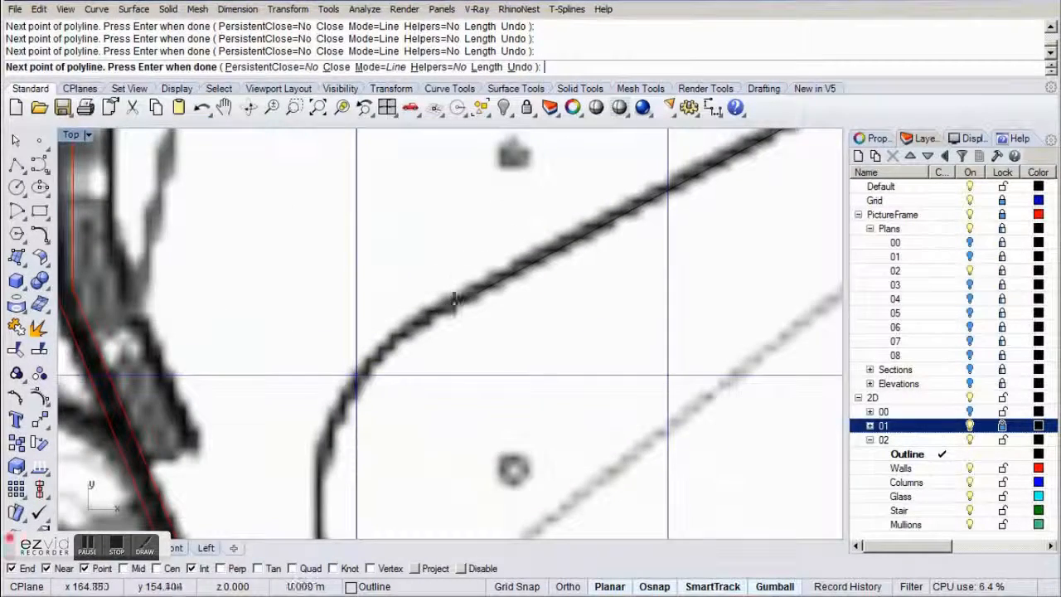
pyautogui.rightClick(456, 308)
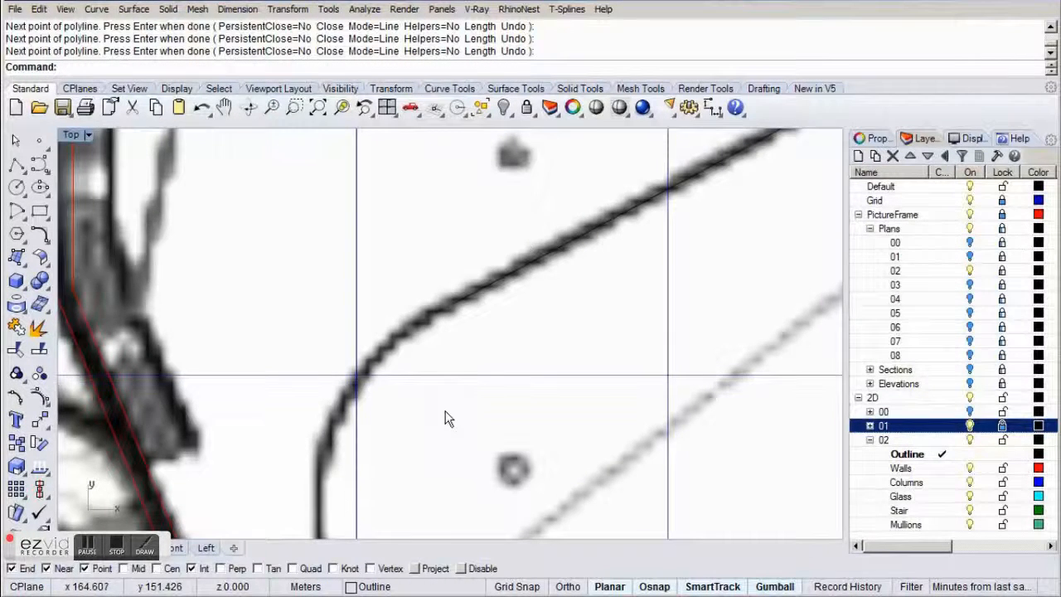
# Draw a separate polyline segment along the straight slanted wall below the rounded corner.
pyautogui.moveTo(446, 413); pyautogui.dragTo(484, 285, button='right')
pyautogui.scroll(-2, 484, 285)
pyautogui.moveTo(504, 412); pyautogui.dragTo(457, 293, button='right')
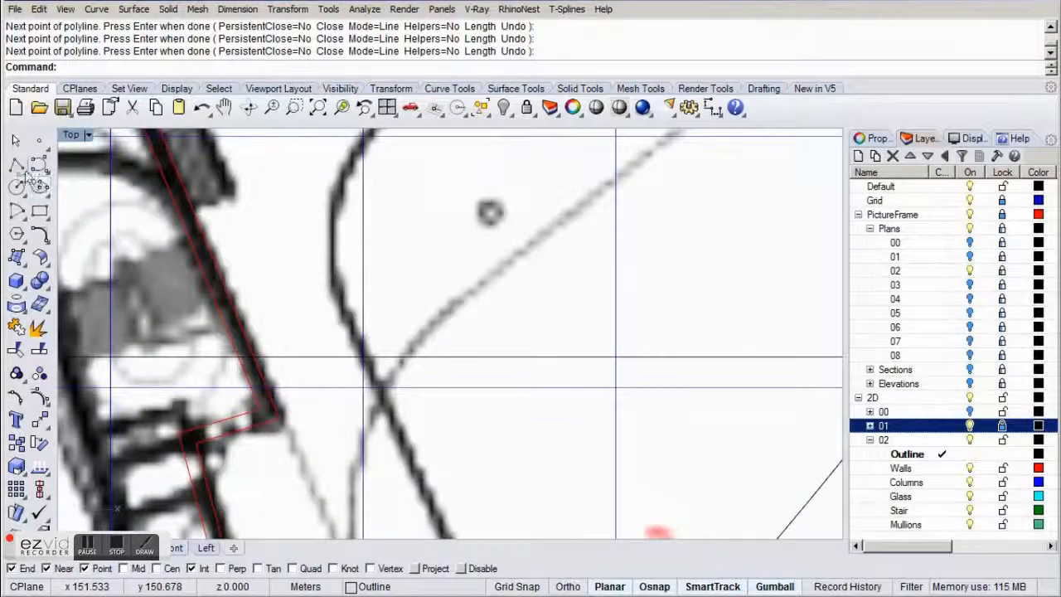
pyautogui.click(17, 169)
pyautogui.moveTo(397, 401); pyautogui.dragTo(359, 299, button='right')
pyautogui.moveTo(433, 496); pyautogui.dragTo(404, 405, button='right')
pyautogui.click(413, 427)
pyautogui.moveTo(364, 261); pyautogui.dragTo(396, 384, button='right')
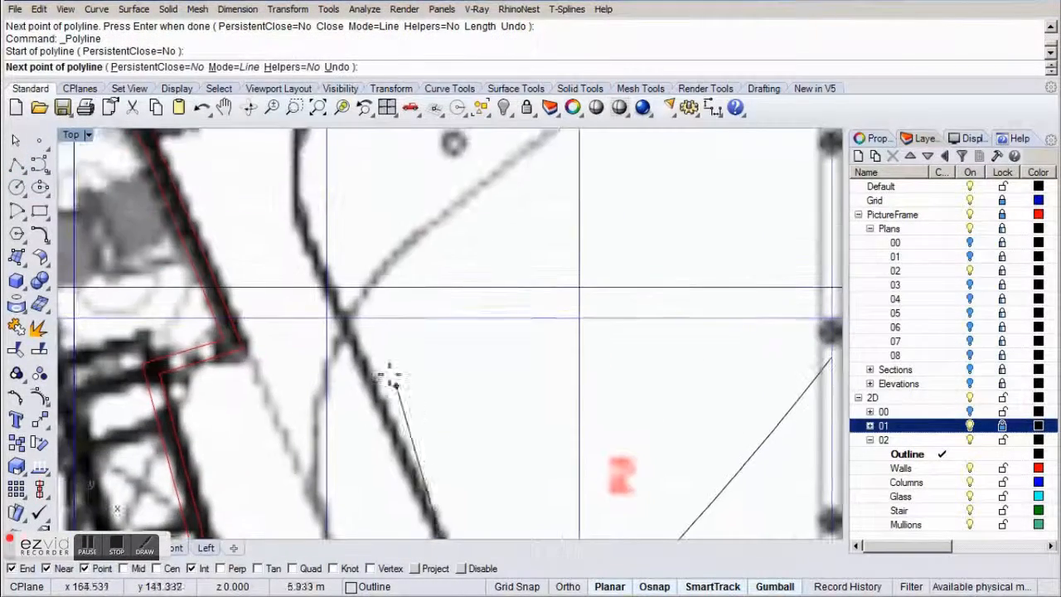
pyautogui.scroll(2, 348, 307)
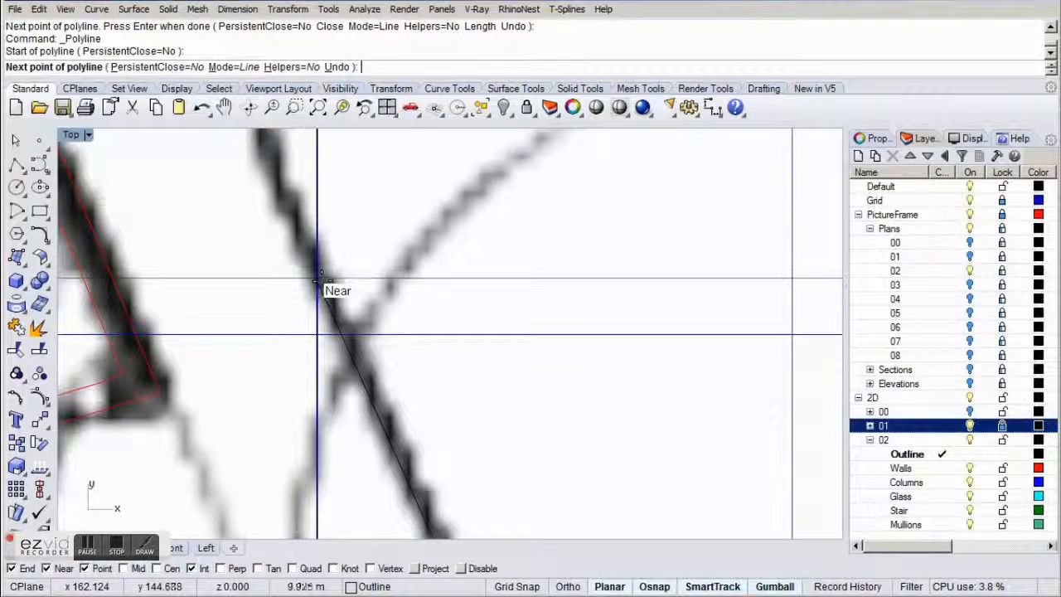
pyautogui.click(317, 280)
pyautogui.rightClick(322, 278)
pyautogui.moveTo(323, 279); pyautogui.dragTo(352, 363, button='right')
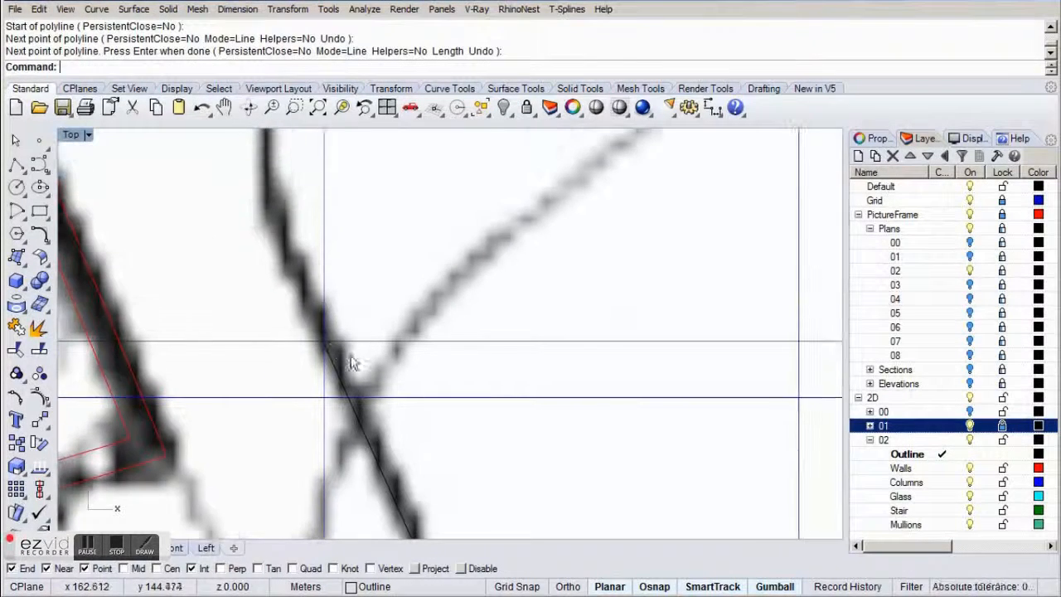
pyautogui.scroll(-3, 348, 383)
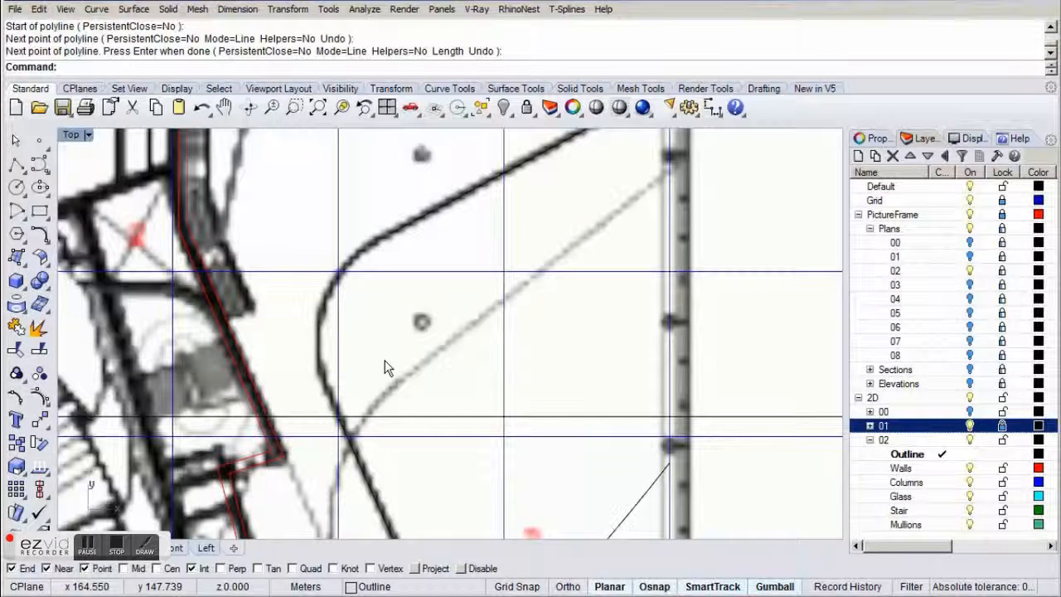
# Fillet the diagonal wall line and the straight slanted wall segment with a radius of 5.
pyautogui.write('ile')
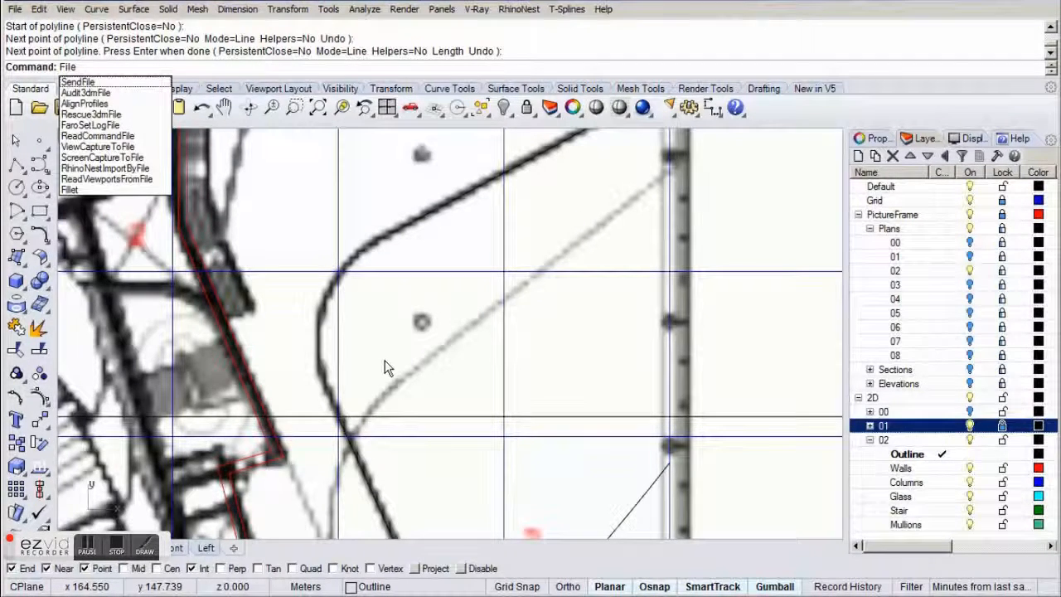
pyautogui.press('Down')
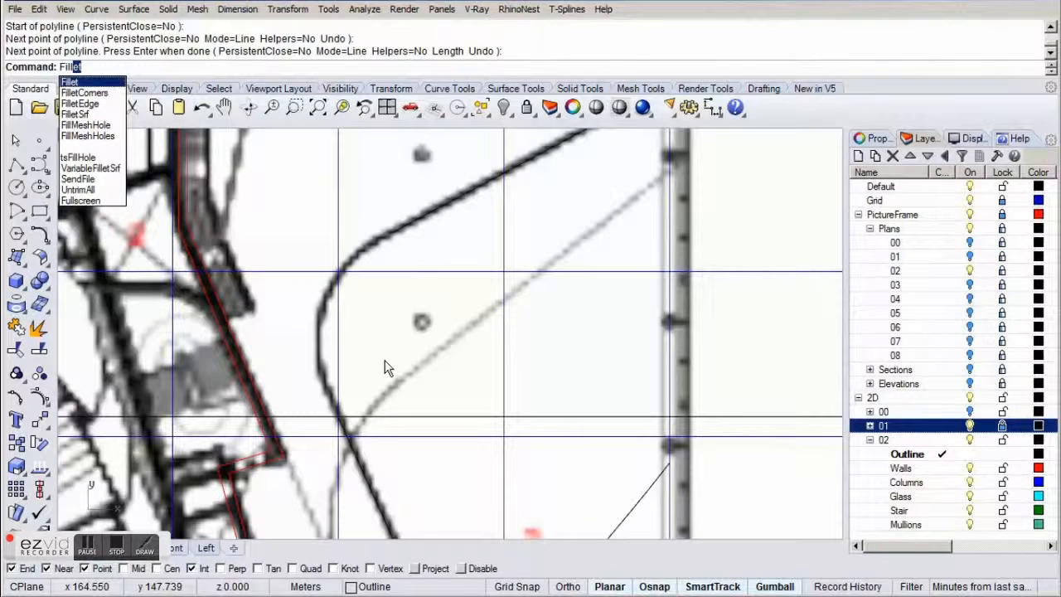
pyautogui.press('Return')
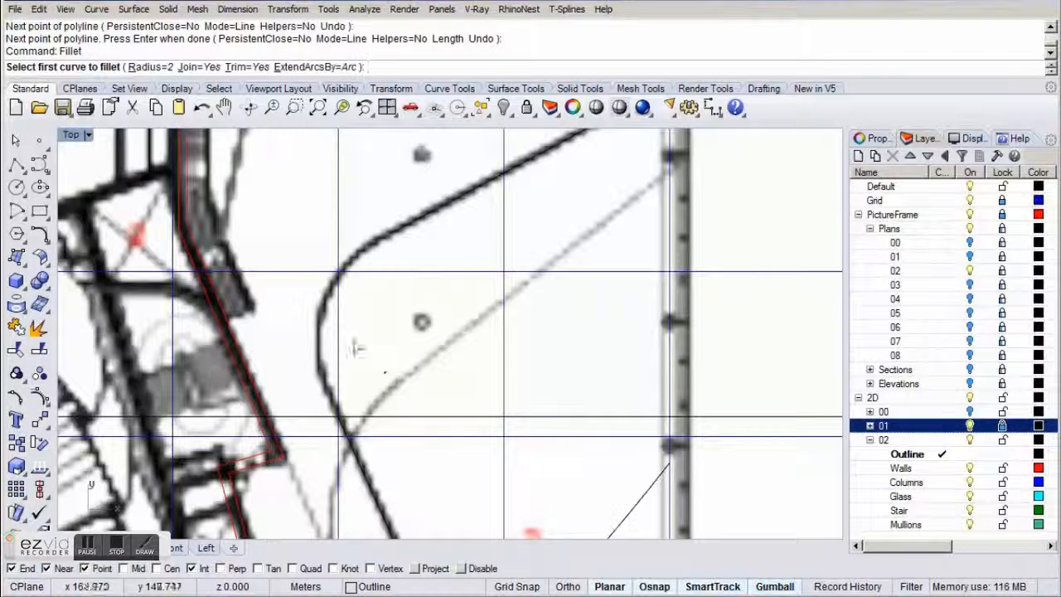
pyautogui.click(151, 68)
pyautogui.write('5')
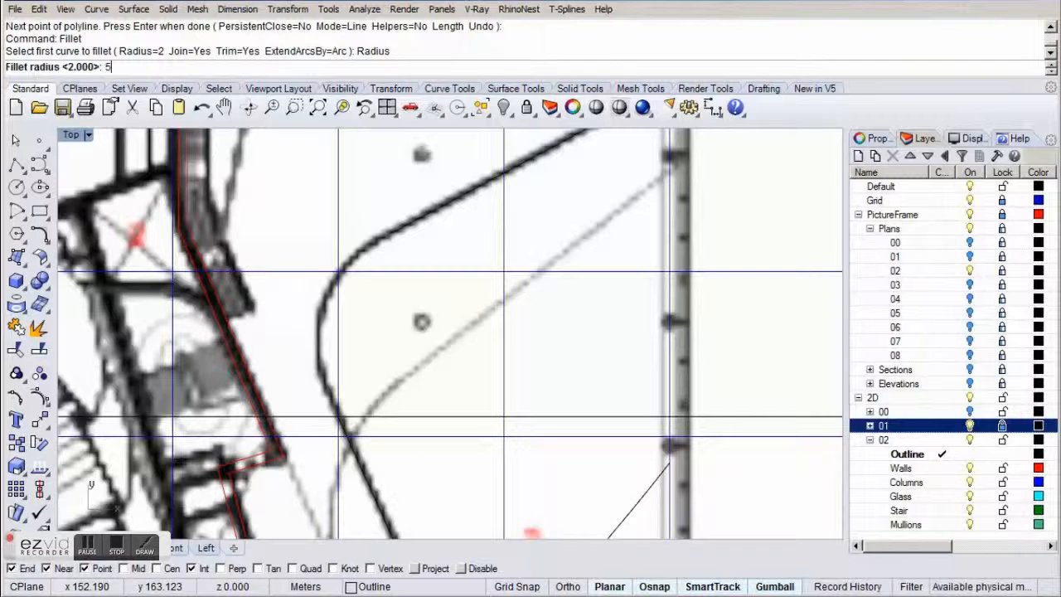
pyautogui.press('Return')
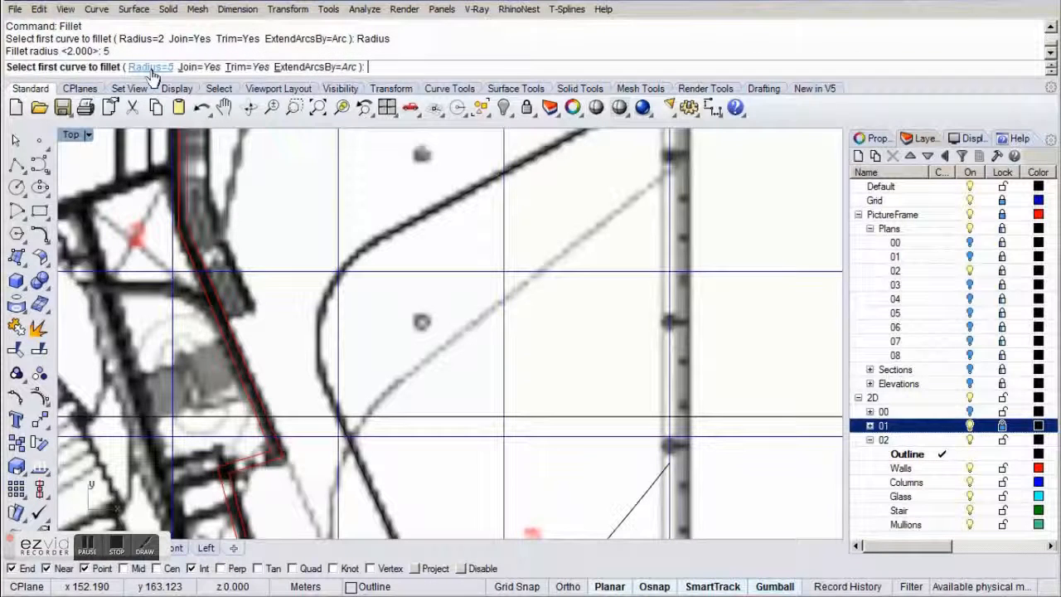
pyautogui.click(387, 230)
pyautogui.click(352, 454)
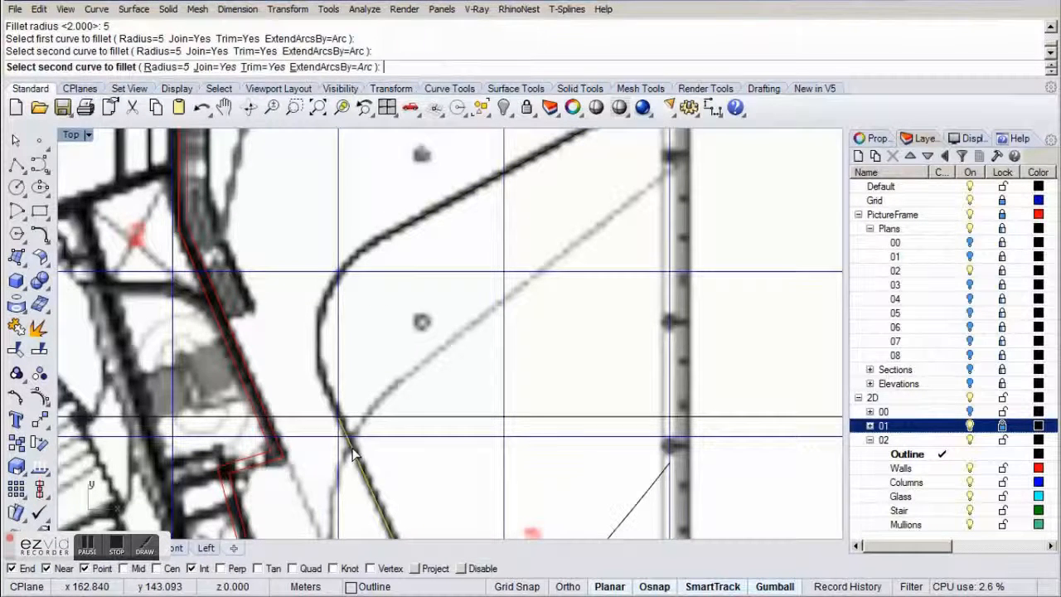
# Start a degree 3 control-point curve at the lower end of the straight slanted wall and trace the southeast rounded corner.
pyautogui.moveTo(438, 512); pyautogui.dragTo(448, 320, button='right')
pyautogui.scroll(-2, 458, 394)
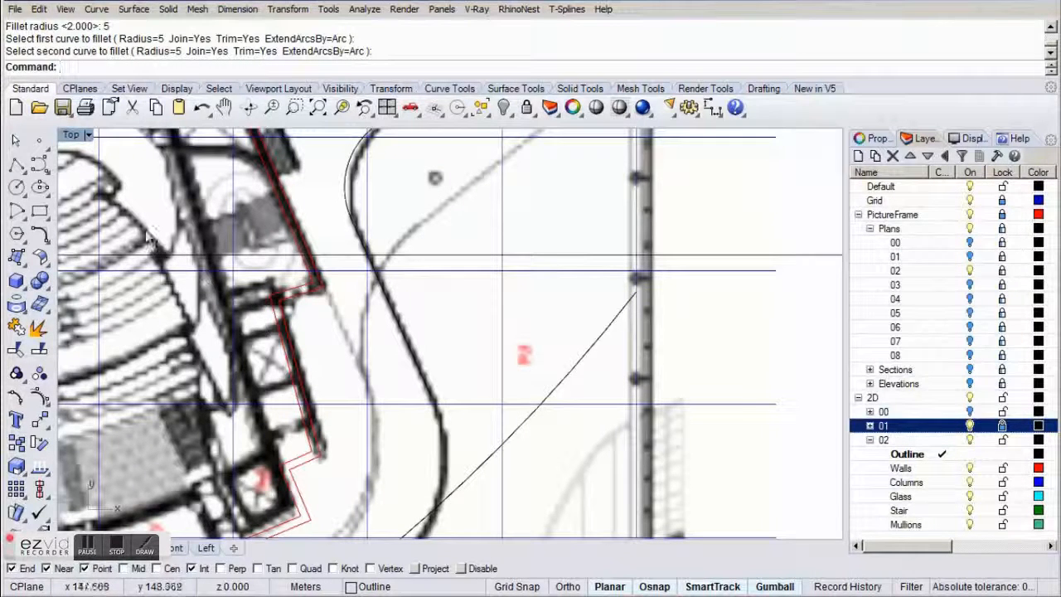
pyautogui.click(39, 164)
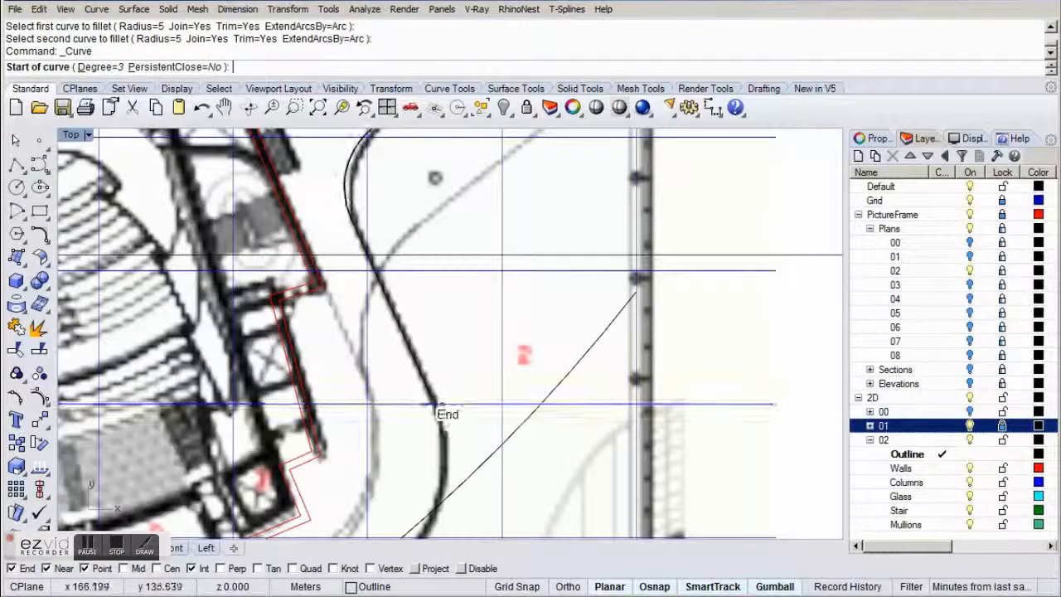
pyautogui.click(431, 396)
pyautogui.moveTo(458, 454); pyautogui.dragTo(469, 270, button='right')
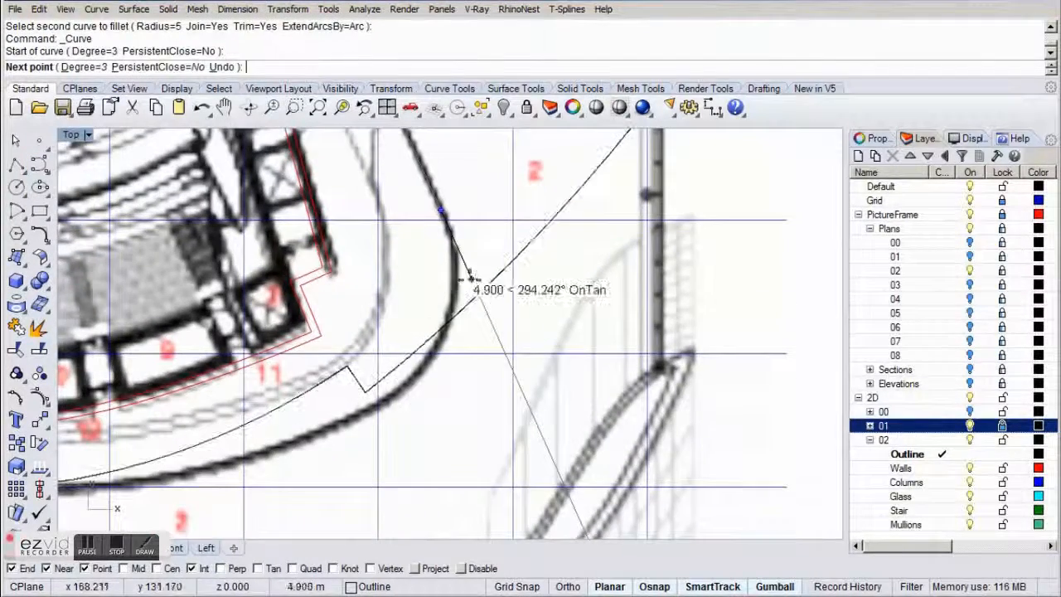
pyautogui.click(466, 269)
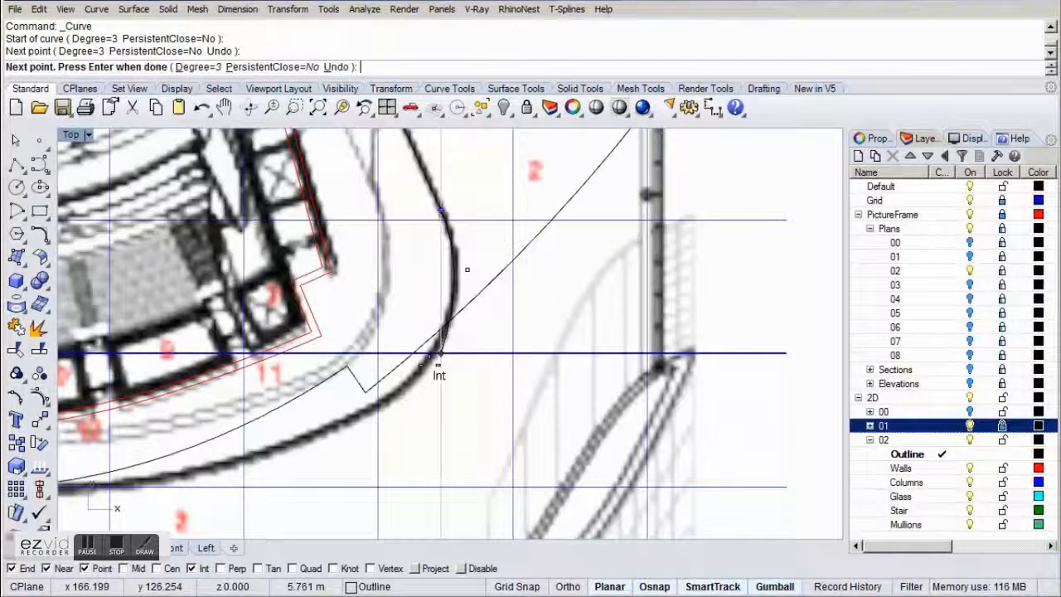
pyautogui.click(439, 355)
pyautogui.click(394, 409)
# Extend the curve westward along the curved south facade below the auditorium, following the thick wall line.
pyautogui.moveTo(183, 521); pyautogui.dragTo(354, 424, button='right')
pyautogui.click(336, 391)
pyautogui.moveTo(232, 426); pyautogui.dragTo(457, 439, button='right')
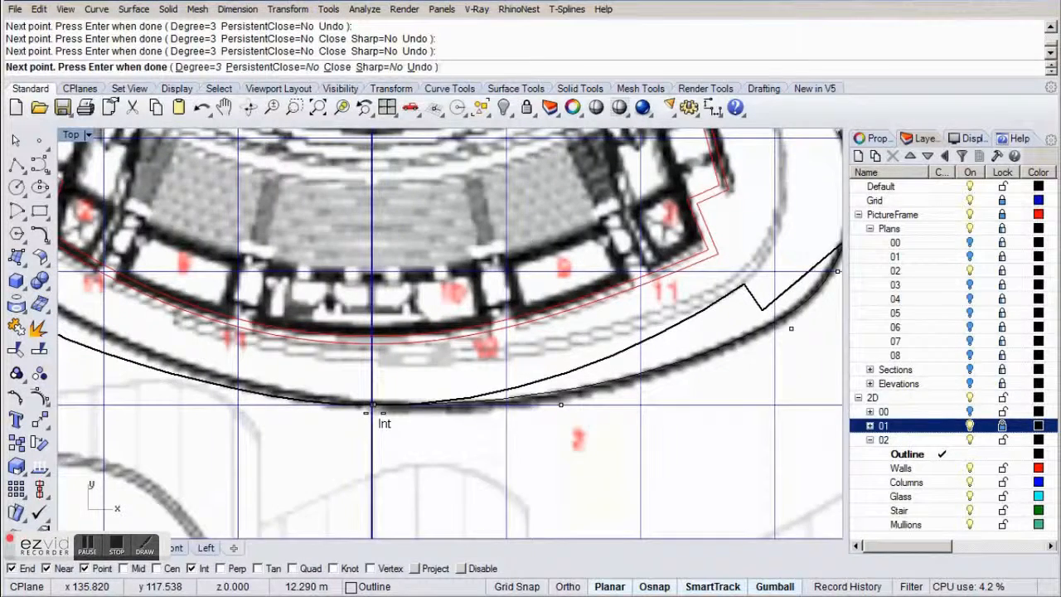
pyautogui.scroll(6, 371, 406)
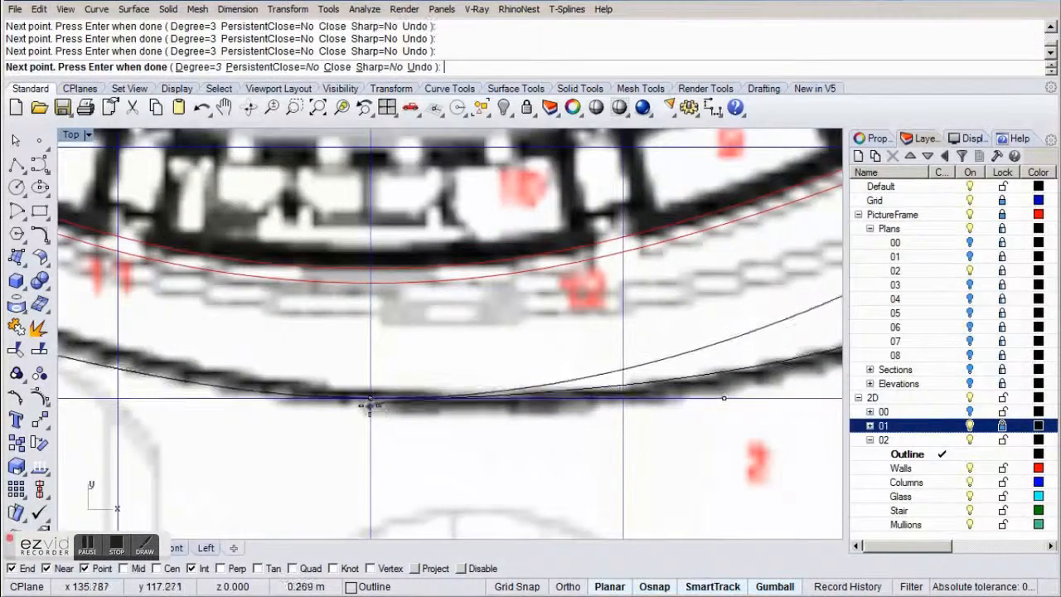
pyautogui.moveTo(370, 406); pyautogui.dragTo(659, 445, button='right')
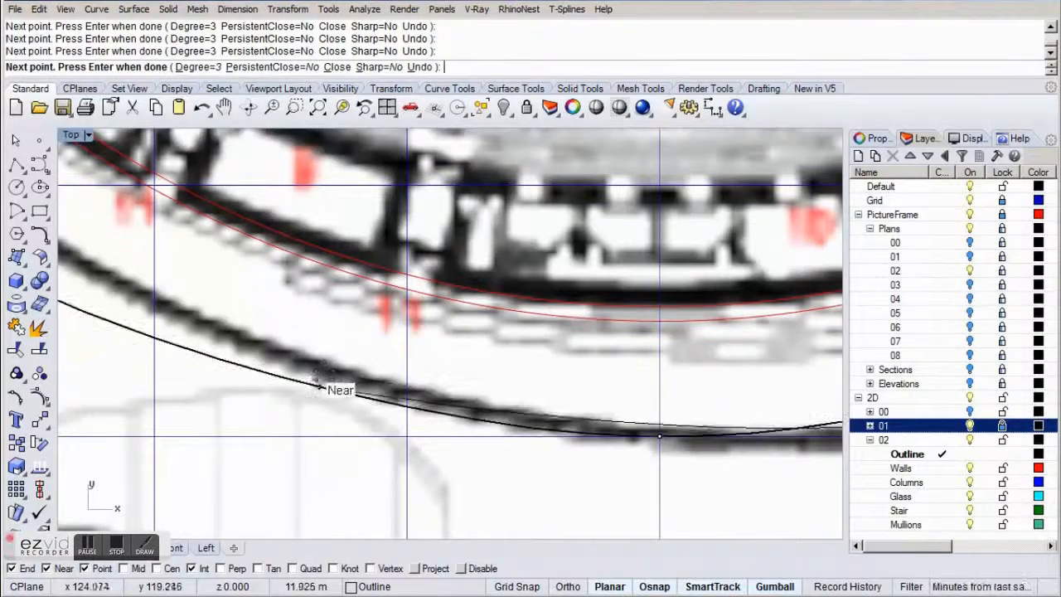
pyautogui.scroll(4, 367, 397)
pyautogui.click(366, 396)
# Continue the curve around the southwest rounded corner and finish it at the base of the straight west wall.
pyautogui.scroll(-6, 201, 376)
pyautogui.moveTo(201, 376); pyautogui.dragTo(582, 352, button='right')
pyautogui.moveTo(318, 216); pyautogui.dragTo(368, 473, button='right')
pyautogui.click(329, 335)
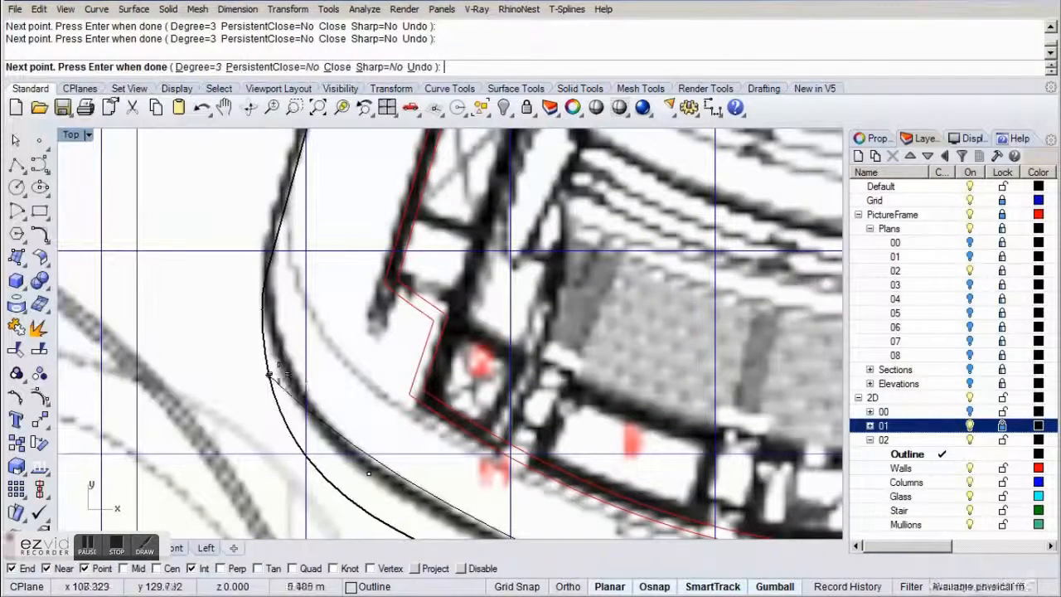
pyautogui.click(269, 374)
pyautogui.moveTo(260, 301); pyautogui.dragTo(263, 346, button='right')
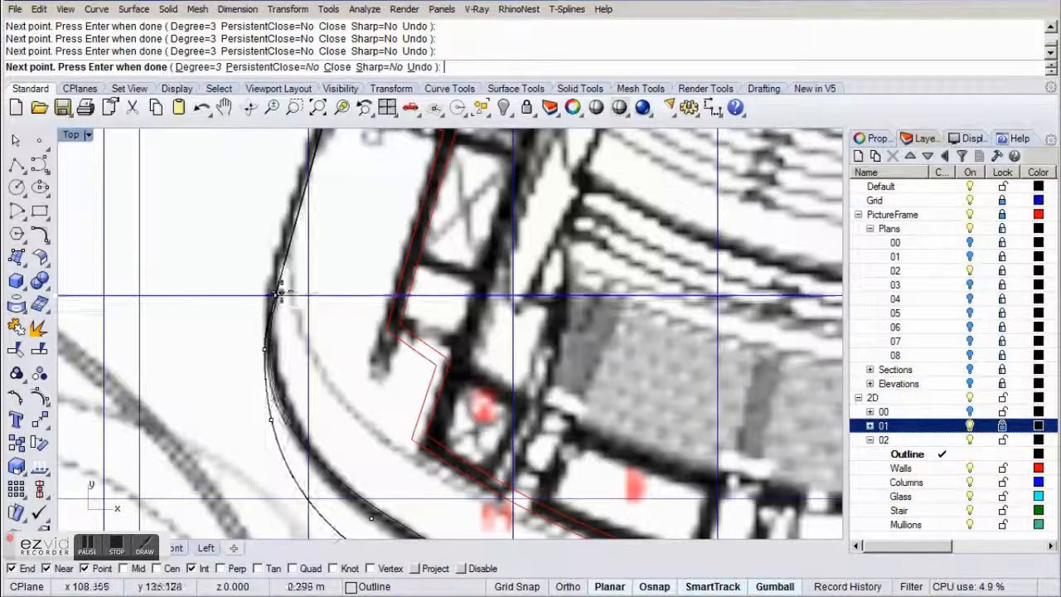
pyautogui.click(282, 292)
pyautogui.press('Return')
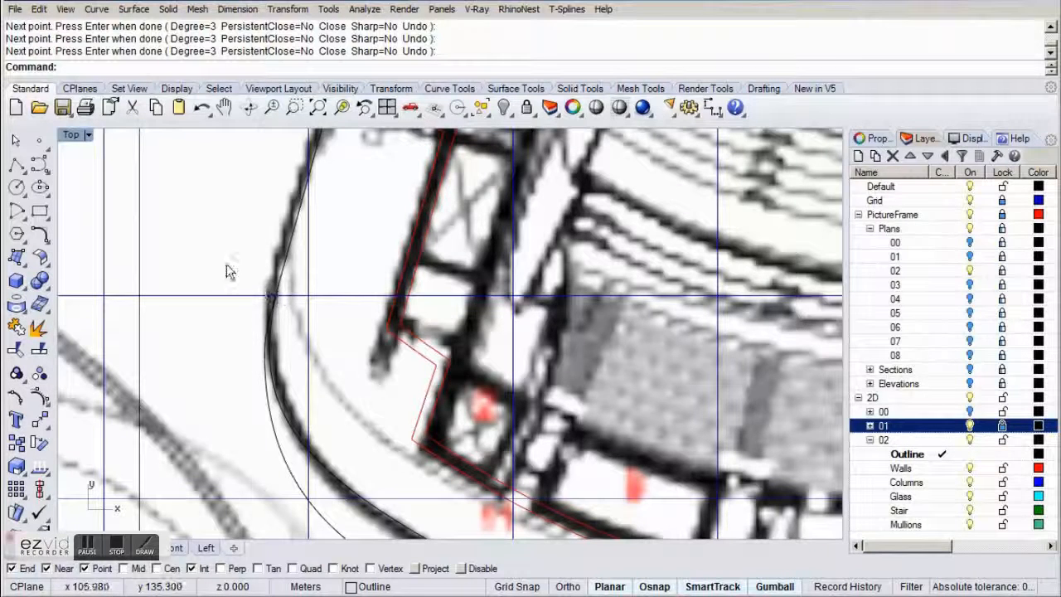
# Draw a polyline from the curve's end up the west wall to just below its junction with the auditorium's slanted wall.
pyautogui.click(18, 166)
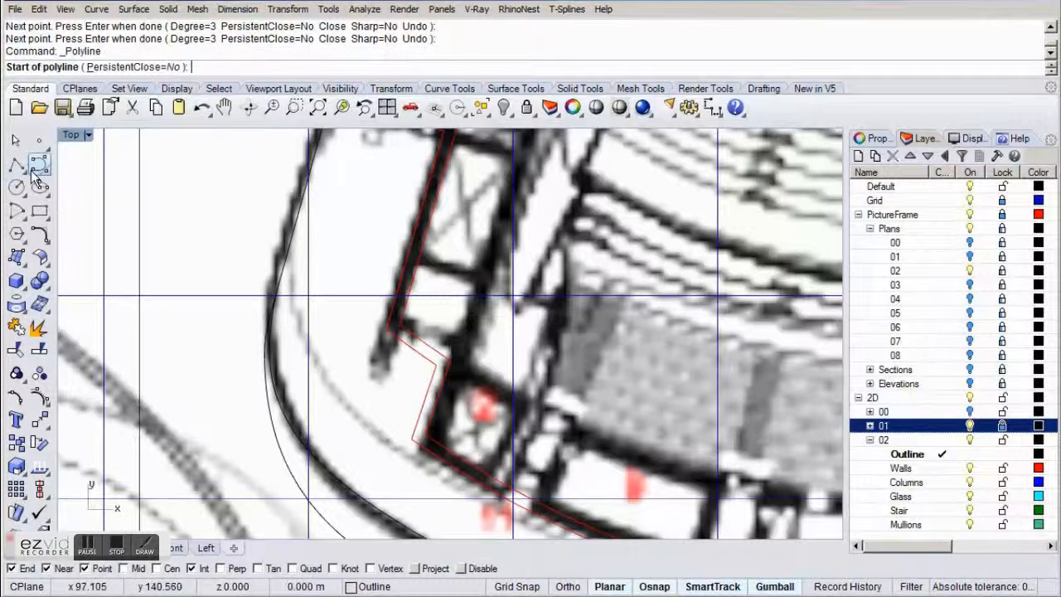
pyautogui.click(277, 291)
pyautogui.moveTo(309, 215); pyautogui.dragTo(201, 434, button='right')
pyautogui.moveTo(233, 337); pyautogui.dragTo(213, 433, button='right')
pyautogui.scroll(-6, 207, 433)
pyautogui.moveTo(244, 285); pyautogui.dragTo(229, 478, button='right')
pyautogui.scroll(8, 232, 372)
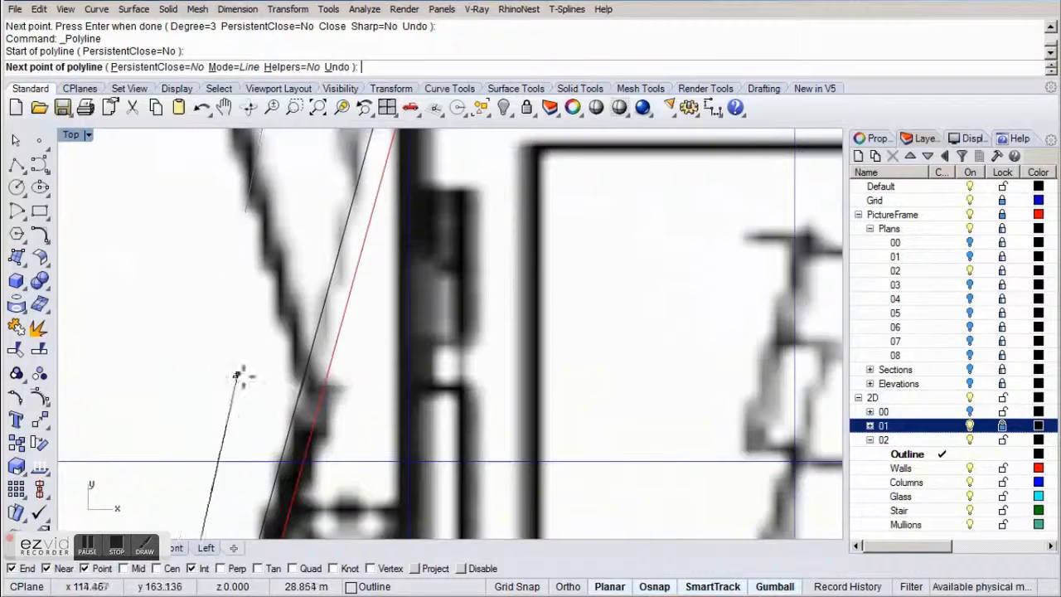
pyautogui.scroll(-6, 290, 438)
pyautogui.scroll(-2, 290, 436)
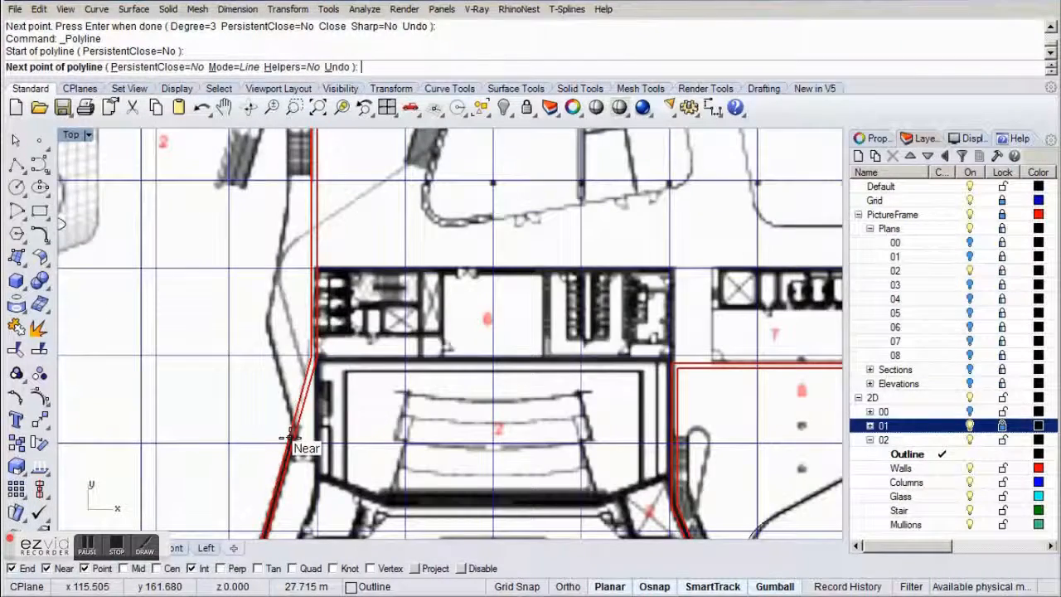
pyautogui.scroll(8, 290, 438)
pyautogui.click(287, 445)
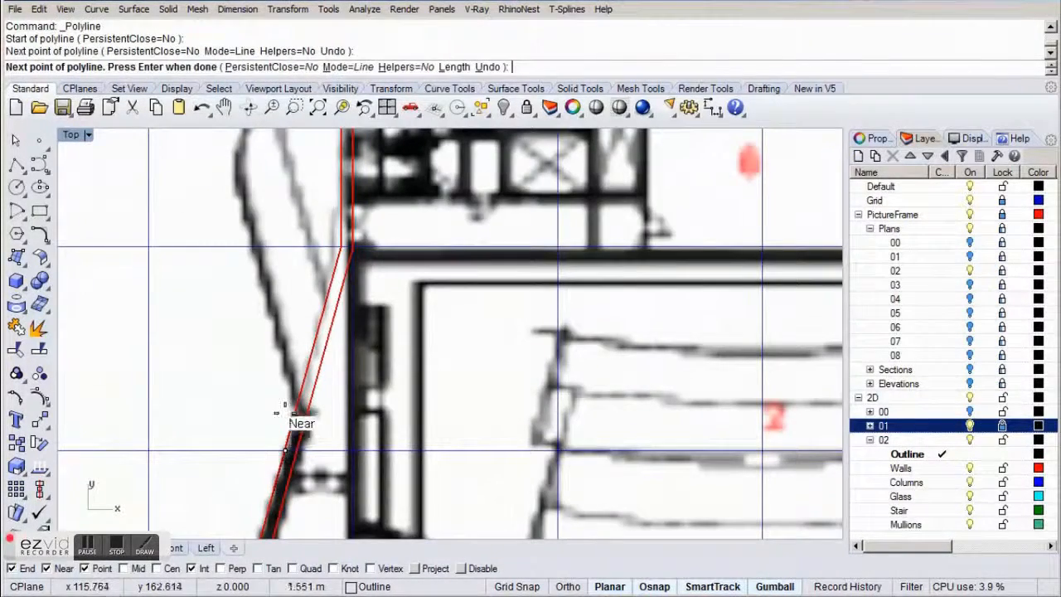
pyautogui.rightClick(285, 412)
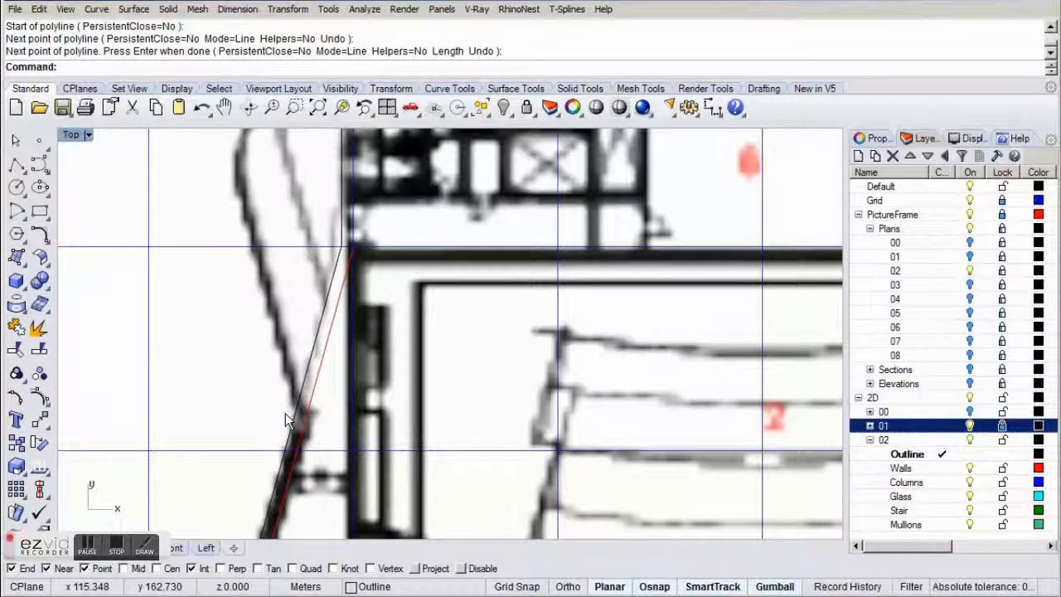
# Draw a separate polyline segment along the wall slanting up and west from the junction with the auditorium wall.
pyautogui.rightClick(285, 413)
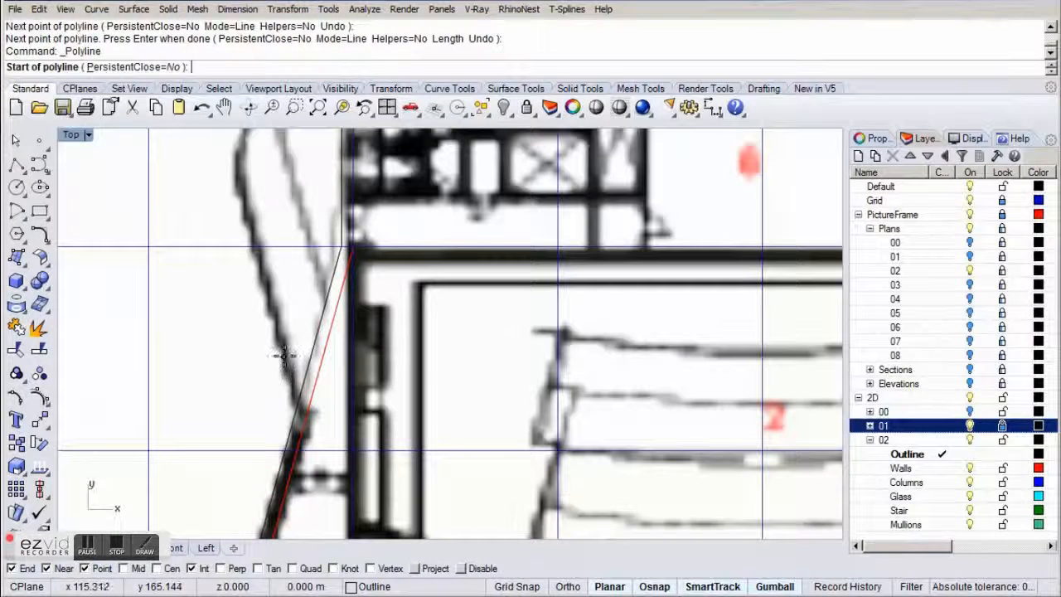
pyautogui.click(285, 356)
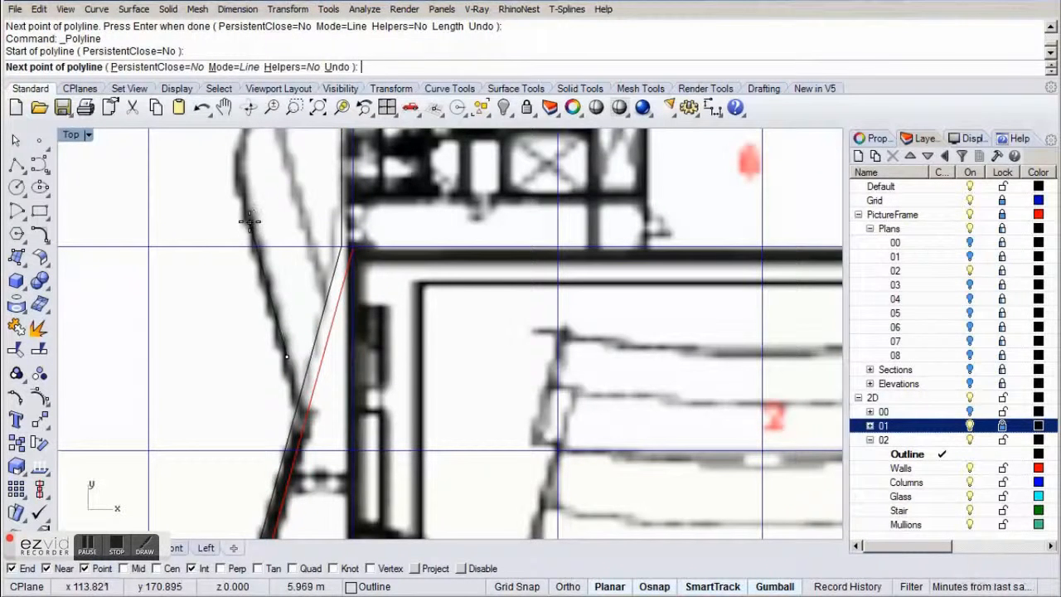
pyautogui.click(254, 243)
pyautogui.rightClick(254, 242)
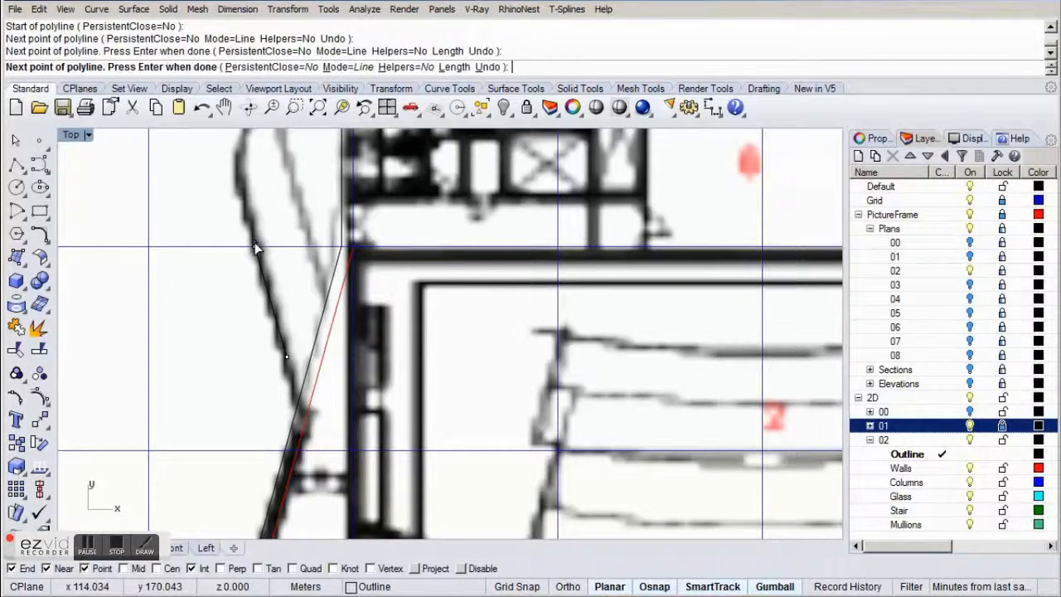
# Draw a polyline from above the west wall's bend up to the stair, across its base and up its east side.
pyautogui.moveTo(261, 219); pyautogui.dragTo(259, 396, button='right')
pyautogui.rightClick(259, 396)
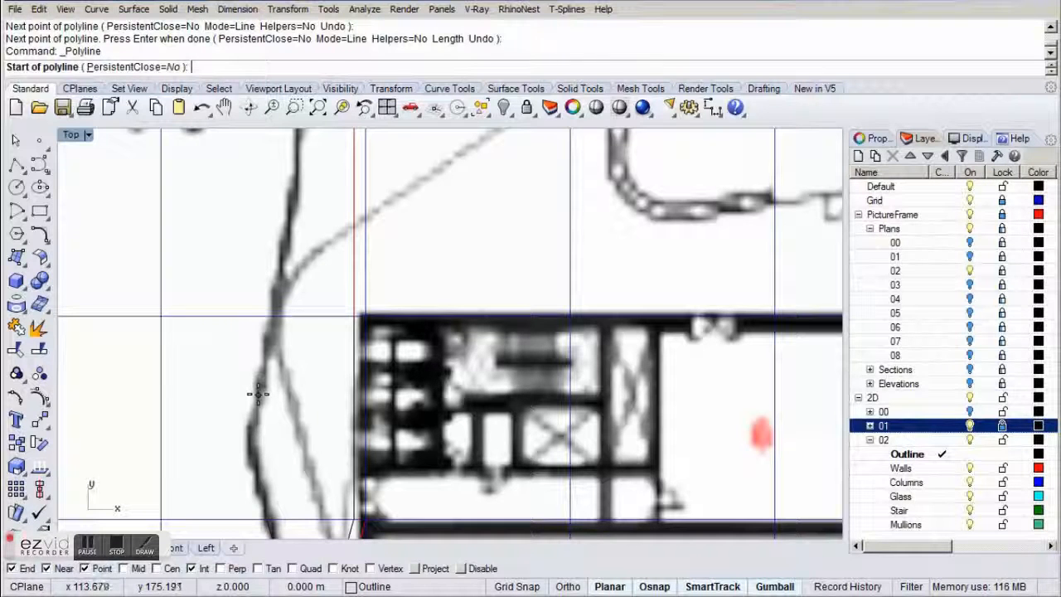
pyautogui.click(258, 394)
pyautogui.scroll(-3, 265, 398)
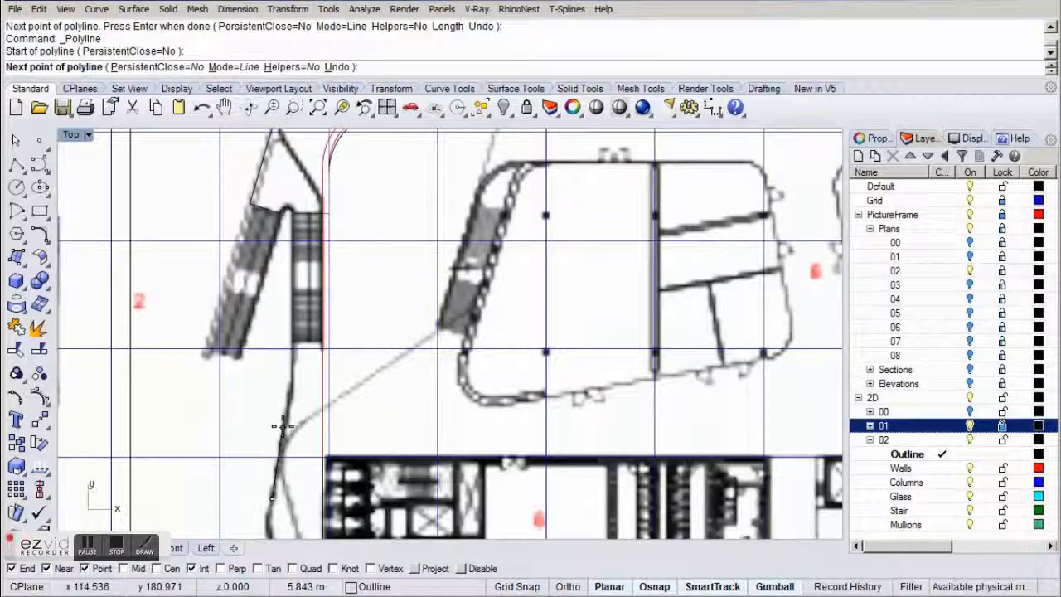
pyautogui.scroll(3, 282, 426)
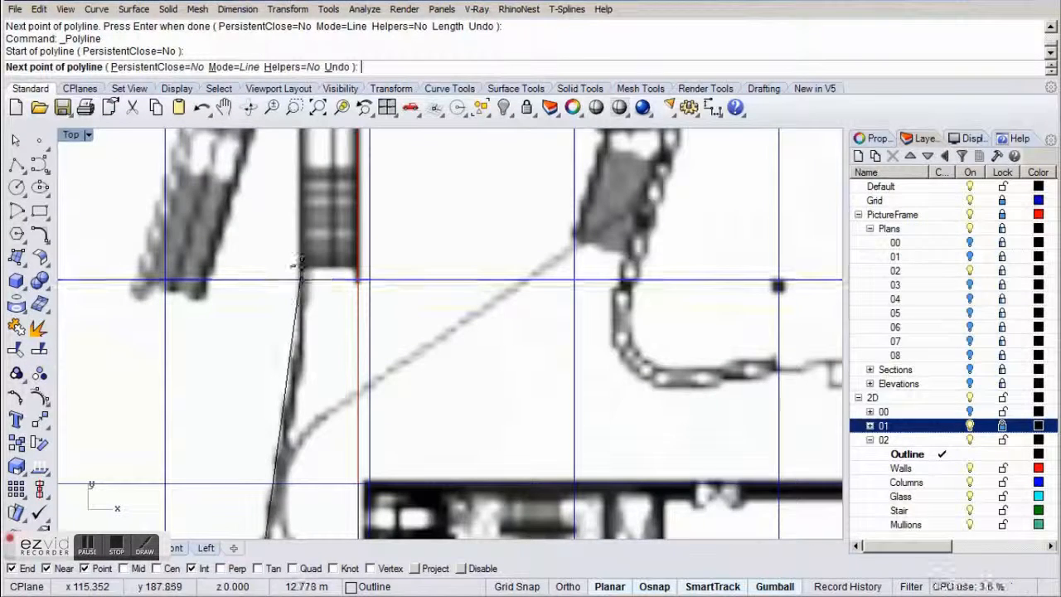
pyautogui.click(301, 278)
pyautogui.click(358, 283)
pyautogui.scroll(-3, 363, 285)
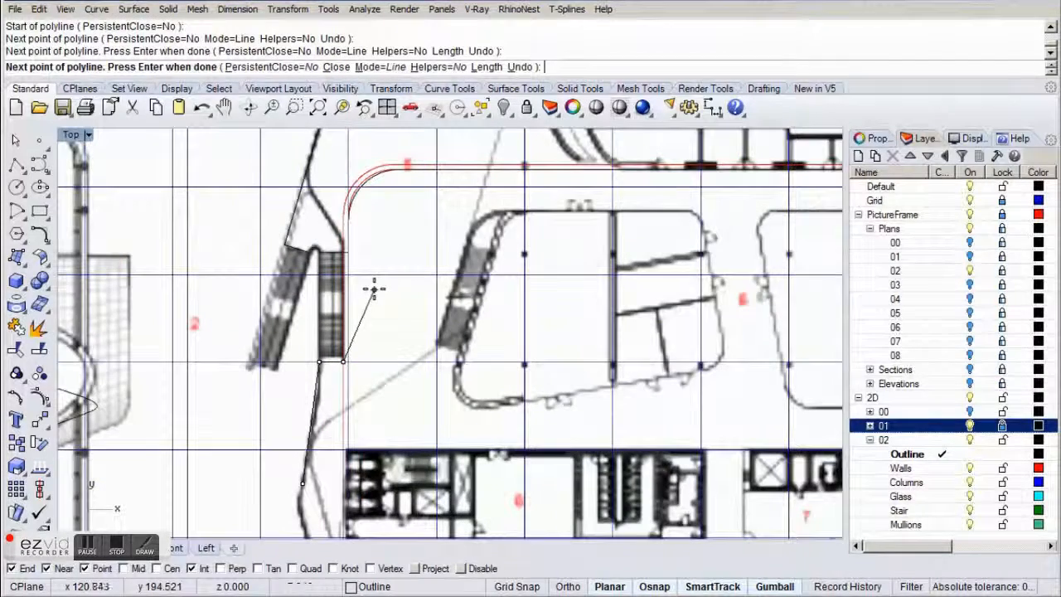
pyautogui.scroll(5, 351, 241)
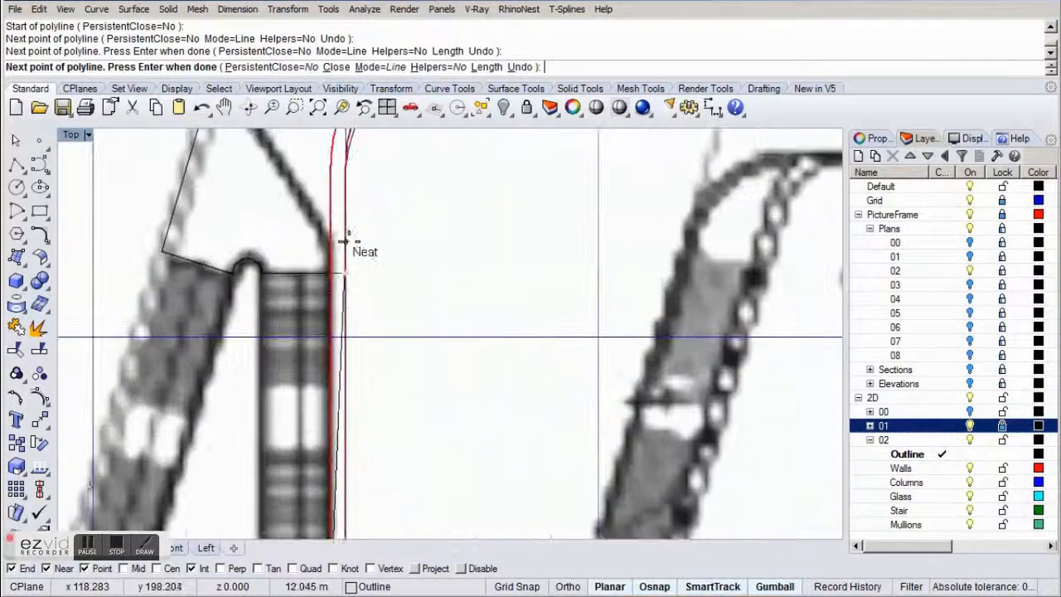
pyautogui.click(329, 294)
pyautogui.press('Return')
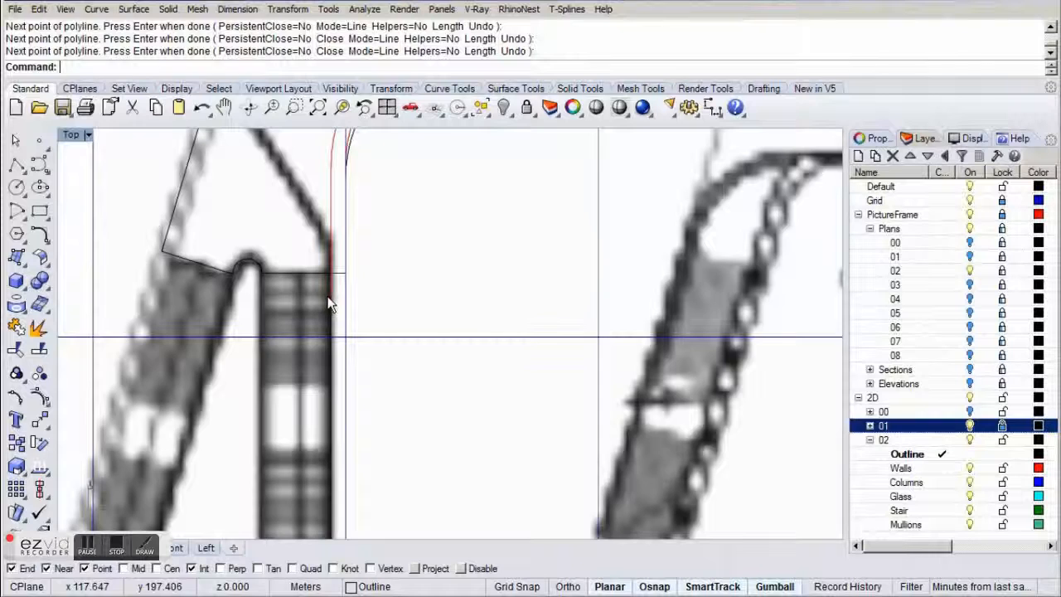
# Draw a separate polyline segment along the diagonal wall above the stair.
pyautogui.scroll(-4, 320, 367)
pyautogui.press('Return')
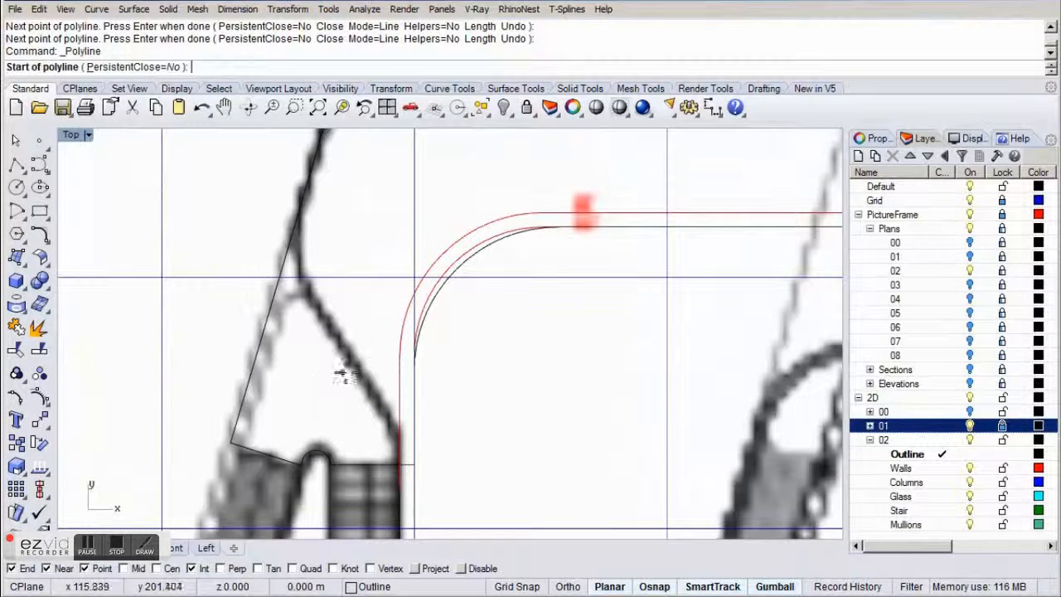
pyautogui.click(379, 405)
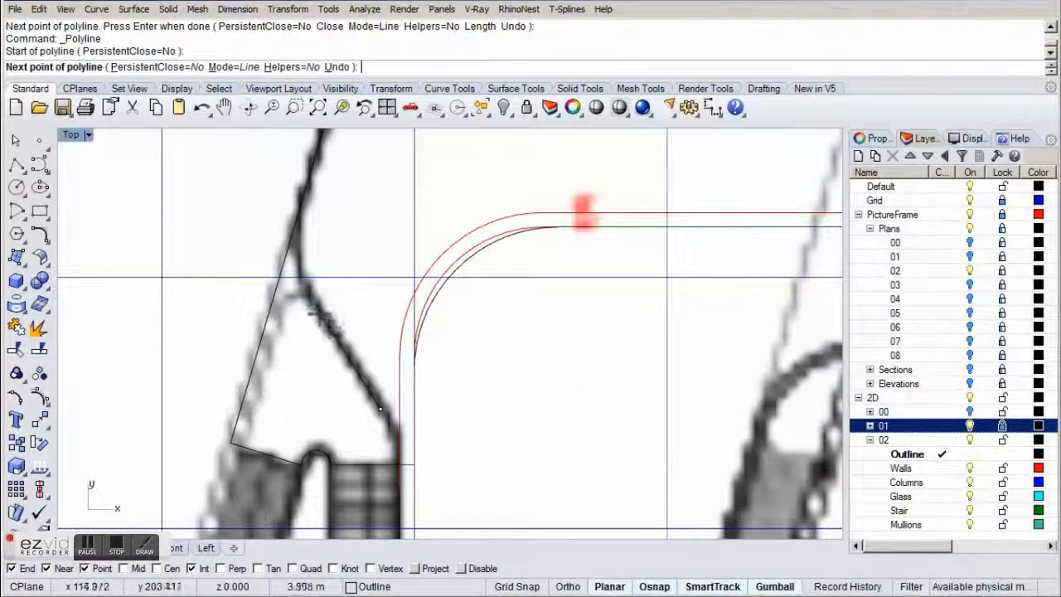
pyautogui.click(319, 314)
pyautogui.press('Return')
# Draw a separate polyline segment along the slanted wall north of the stair, ending just below the next rounded bend.
pyautogui.scroll(-3, 319, 315)
pyautogui.moveTo(319, 315); pyautogui.dragTo(297, 428, button='right')
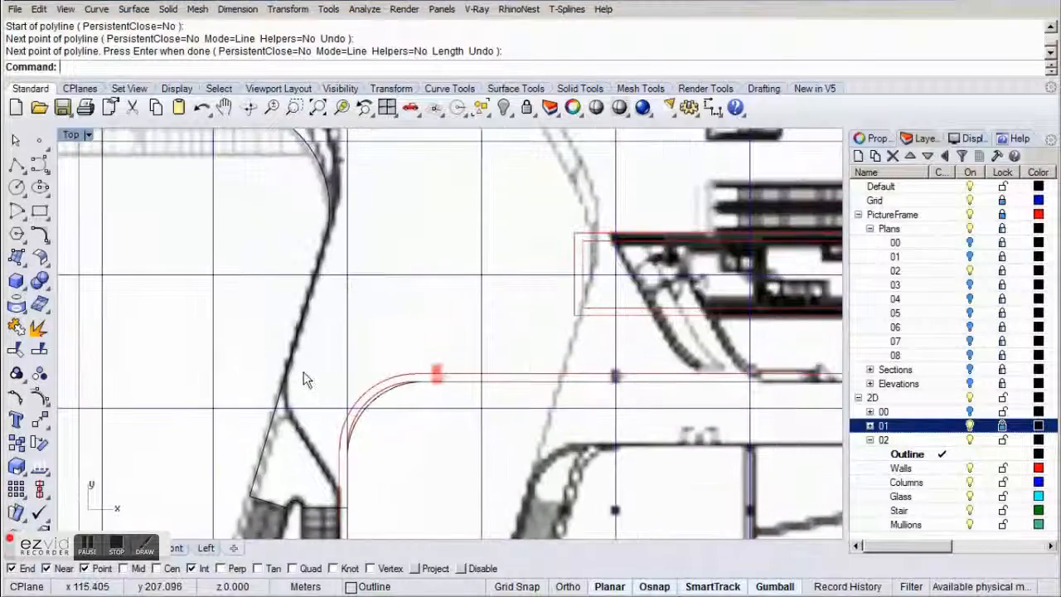
pyautogui.press('Return')
pyautogui.click(293, 348)
pyautogui.moveTo(331, 241); pyautogui.dragTo(314, 407, button='right')
pyautogui.scroll(3, 308, 398)
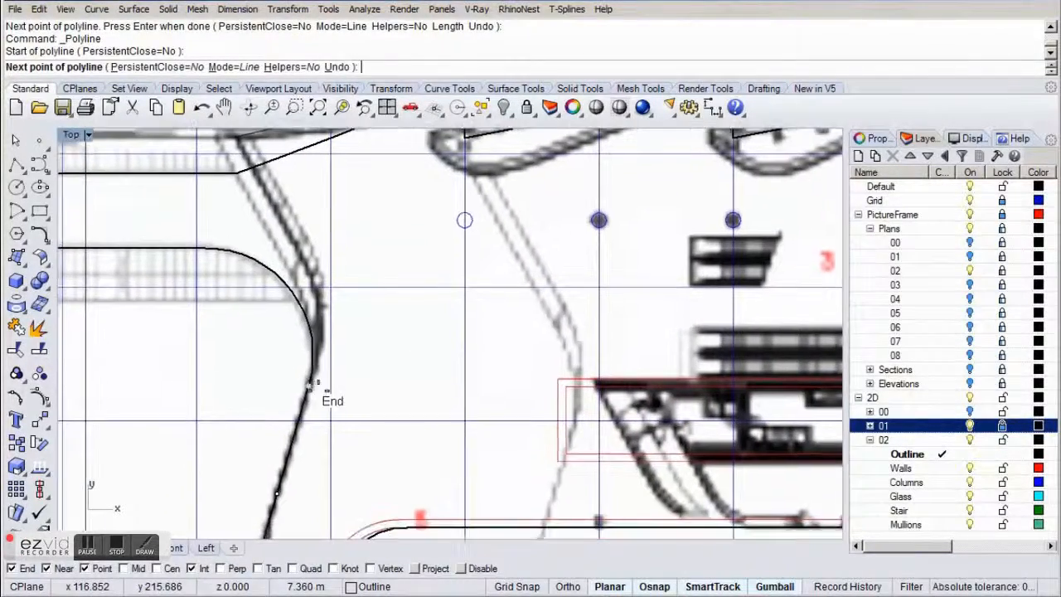
pyautogui.click(293, 400)
pyautogui.press('Return')
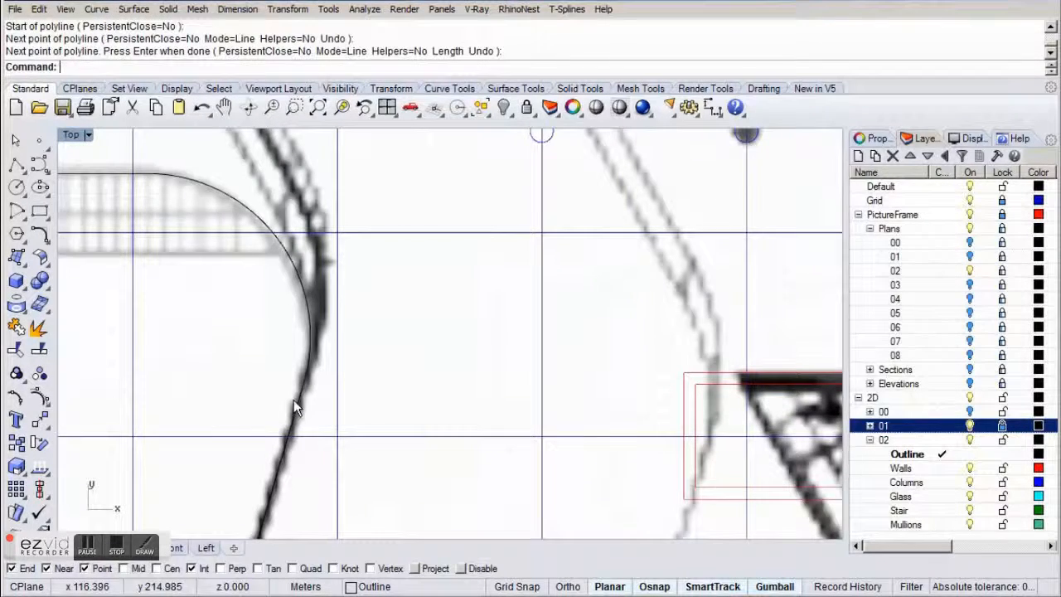
# Draw a polyline segment from the northwest wall corner down the slanted wall, ending just above the rounded bend.
pyautogui.moveTo(282, 257); pyautogui.dragTo(295, 448, button='right')
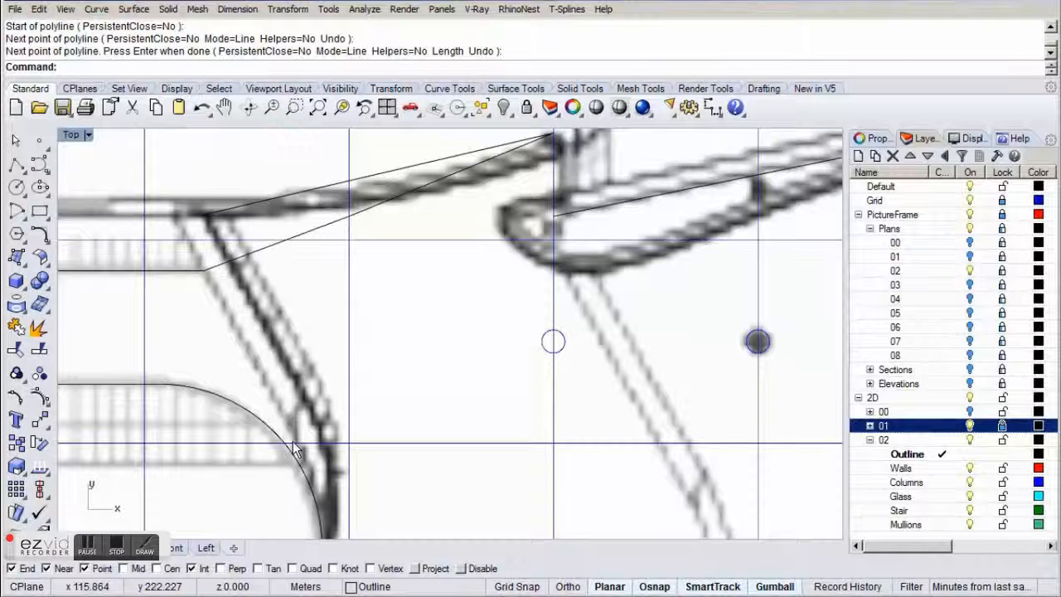
pyautogui.rightClick(296, 450)
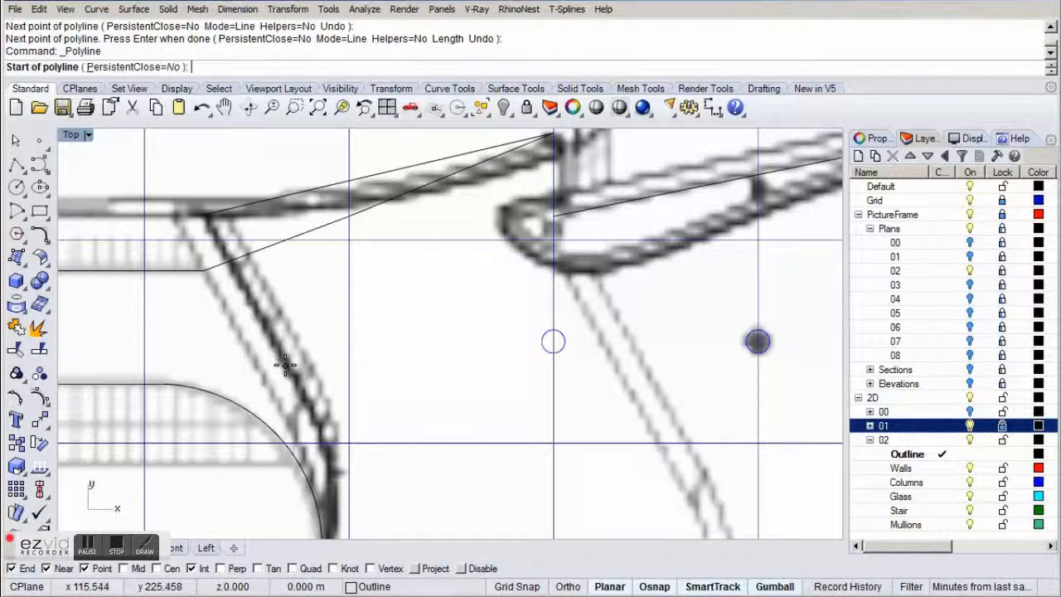
pyautogui.click(205, 216)
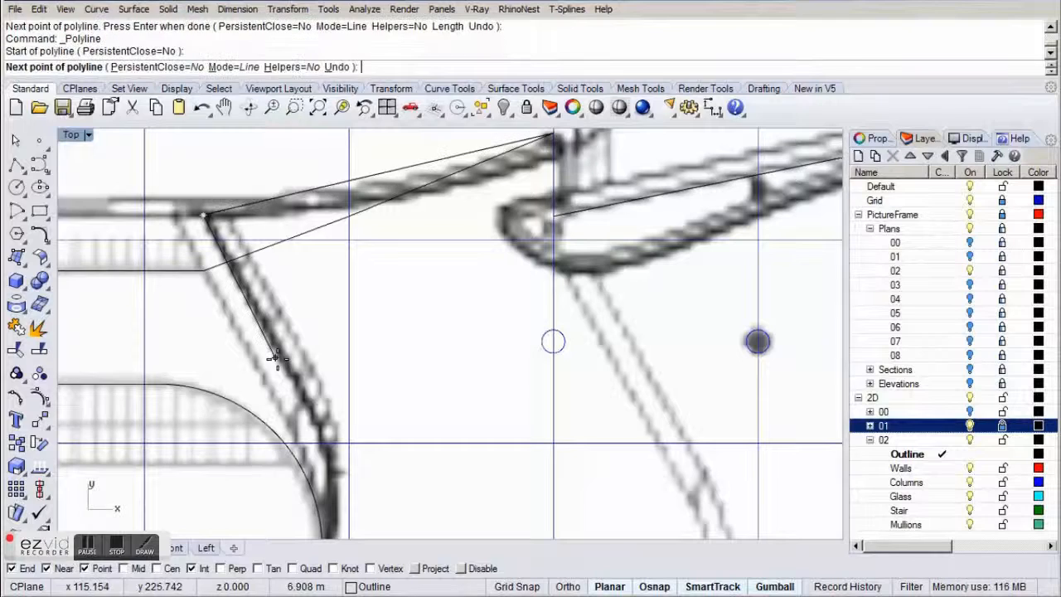
pyautogui.rightClick(308, 406)
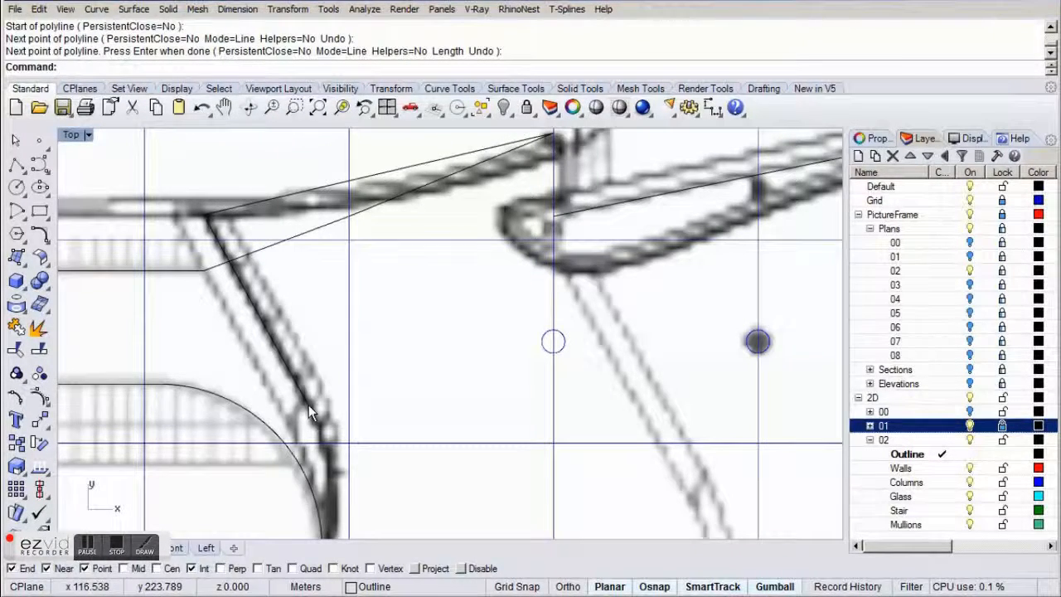
pyautogui.moveTo(308, 405); pyautogui.dragTo(354, 285, button='right')
pyautogui.scroll(-5, 355, 285)
pyautogui.scroll(-4, 355, 283)
pyautogui.moveTo(373, 465); pyautogui.dragTo(401, 282, button='right')
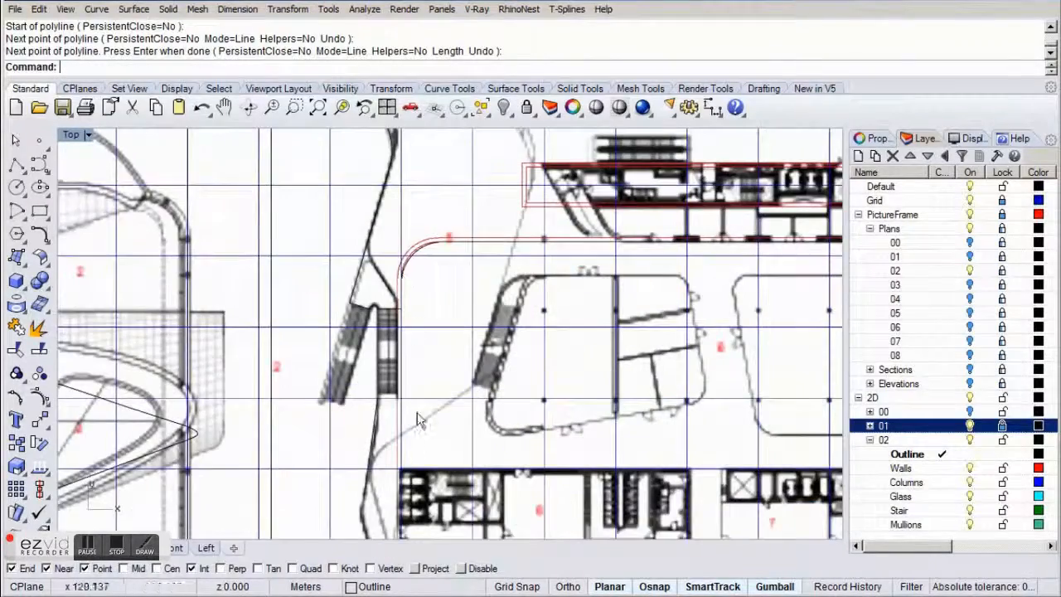
pyautogui.moveTo(397, 520); pyautogui.dragTo(431, 361, button='right')
pyautogui.moveTo(424, 494); pyautogui.dragTo(448, 356, button='right')
pyautogui.moveTo(426, 464); pyautogui.dragTo(441, 403, button='right')
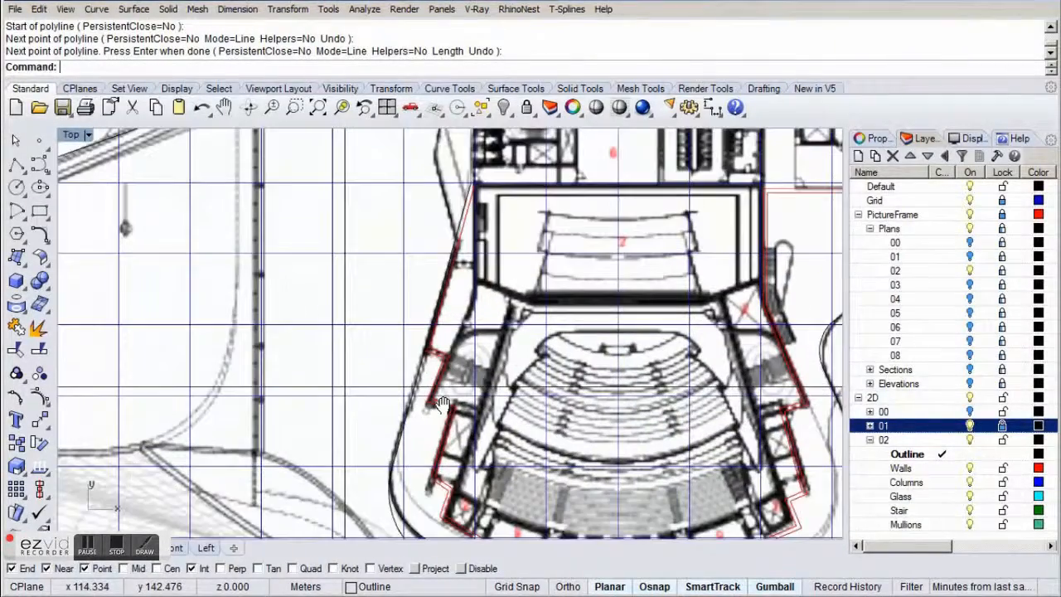
# Hide the 01 layer under 2D and clear the selection of the outline curve along the west wall.
pyautogui.scroll(3, 427, 426)
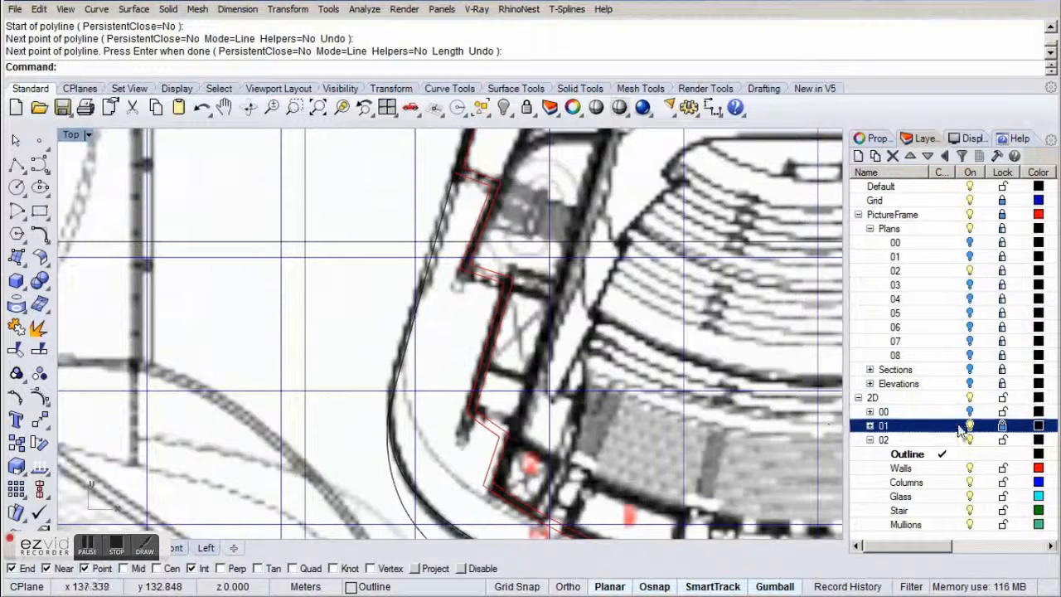
pyautogui.click(970, 425)
pyautogui.click(402, 479)
pyautogui.scroll(4, 406, 424)
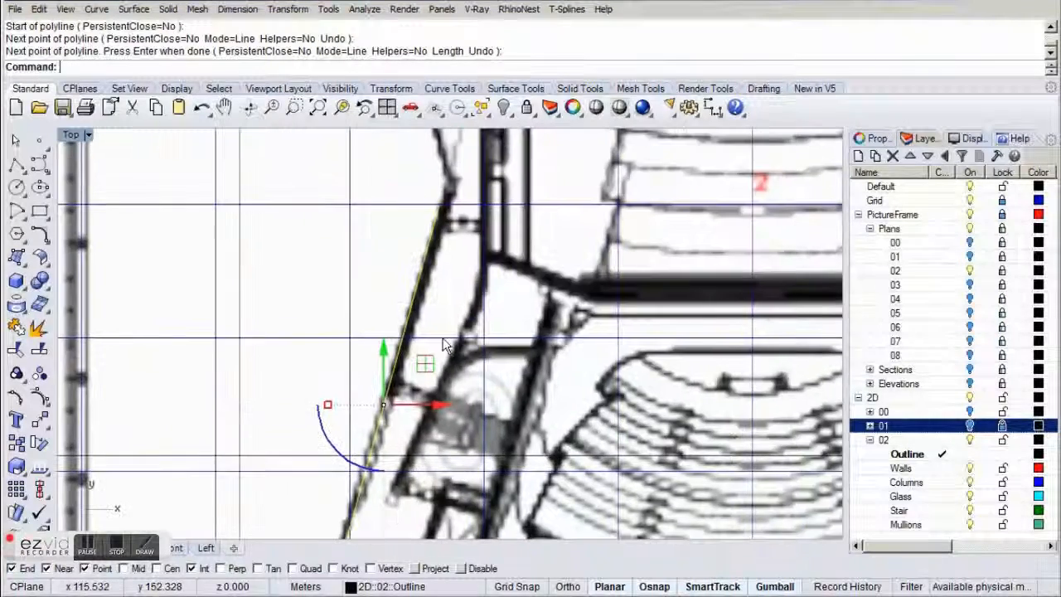
pyautogui.press('Escape')
# Fillet the two slanted west wall segments beside the stage with radius 1.
pyautogui.write('Fil')
pyautogui.press('Return')
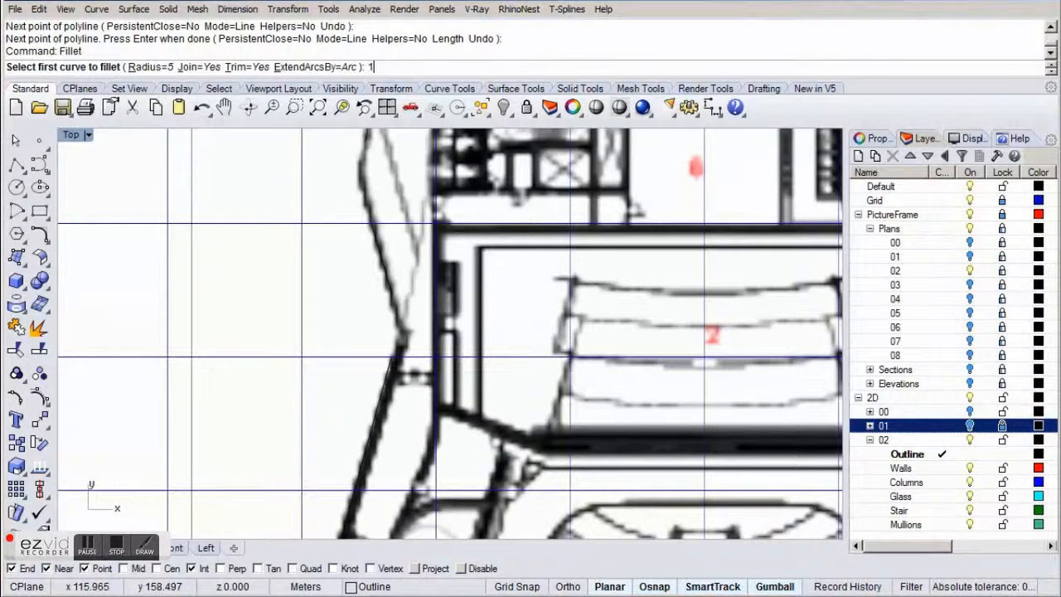
pyautogui.write('1')
pyautogui.press('Return')
pyautogui.scroll(2, 397, 389)
pyautogui.click(384, 367)
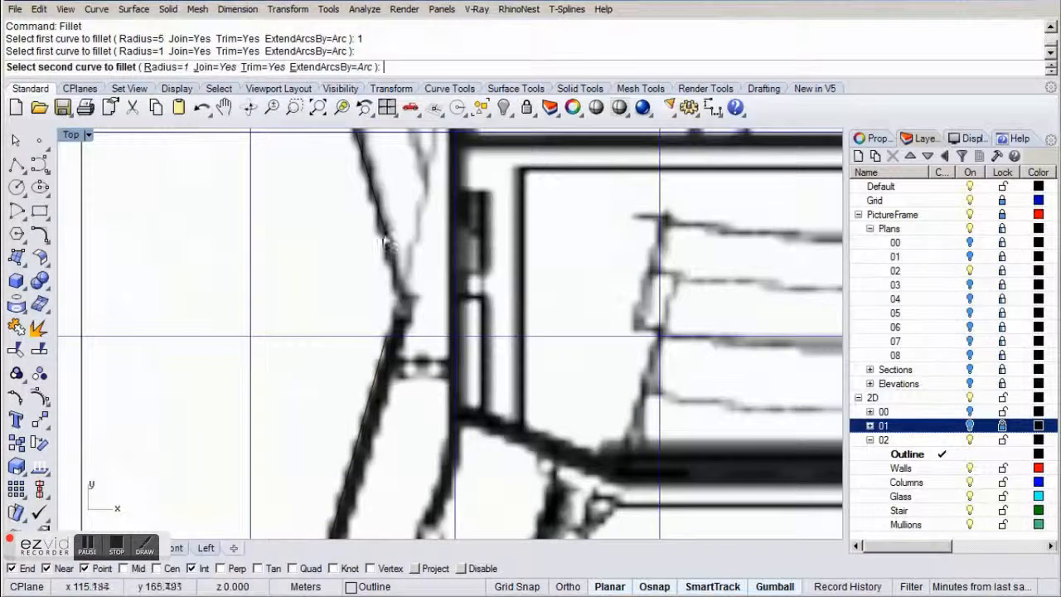
pyautogui.click(385, 229)
# Try a radius 2 fillet at the rounded west wall bend north of the stage, and undo it.
pyautogui.moveTo(368, 251); pyautogui.dragTo(349, 445, button='right')
pyautogui.scroll(-2, 350, 445)
pyautogui.scroll(1, 325, 338)
pyautogui.rightClick(325, 338)
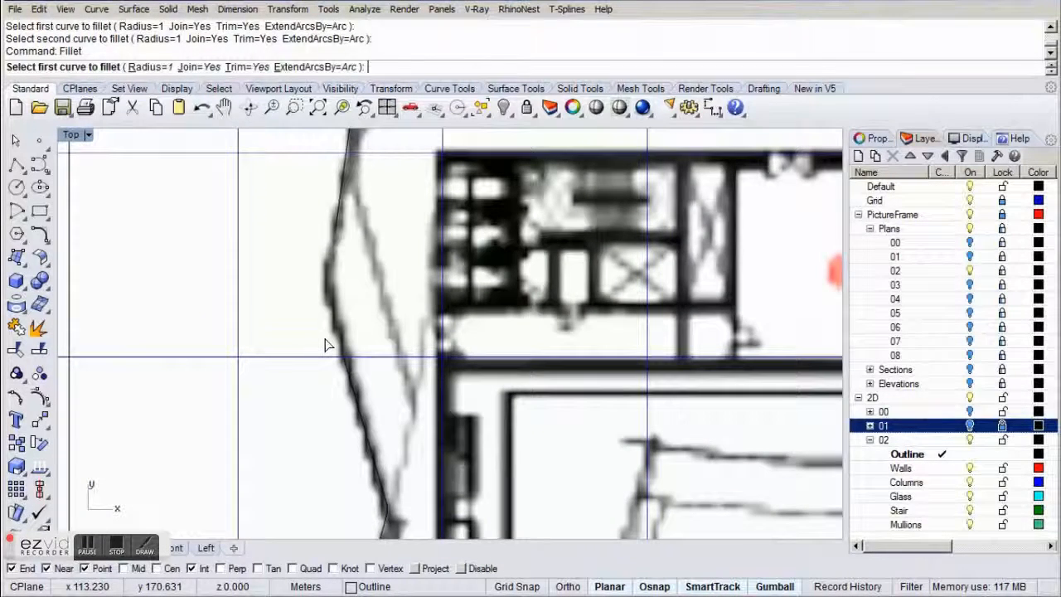
pyautogui.write('2')
pyautogui.press('Return')
pyautogui.click(344, 371)
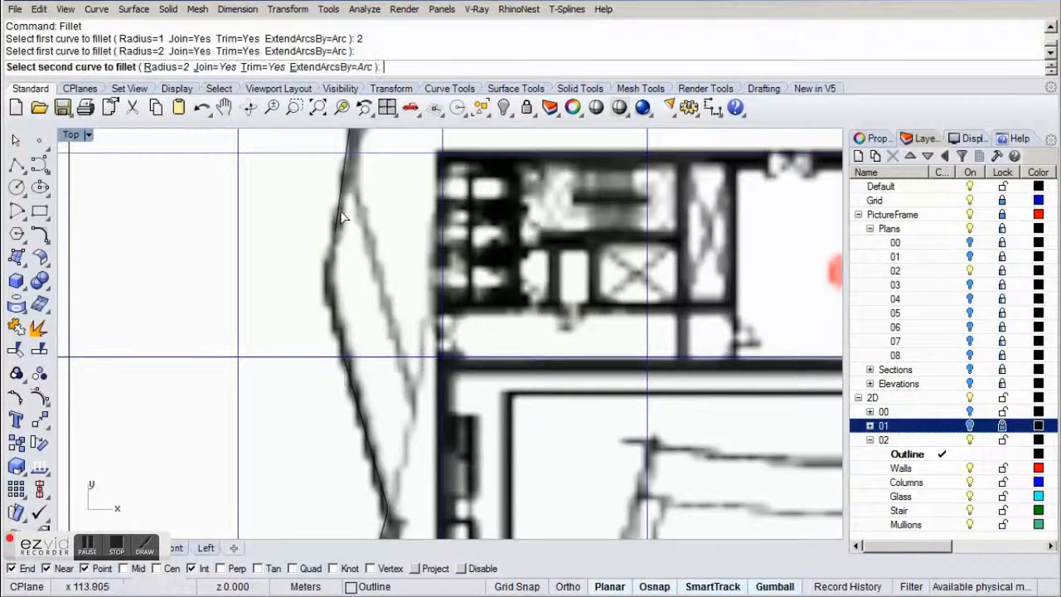
pyautogui.click(345, 215)
pyautogui.hotkey('ctrl', 'z')
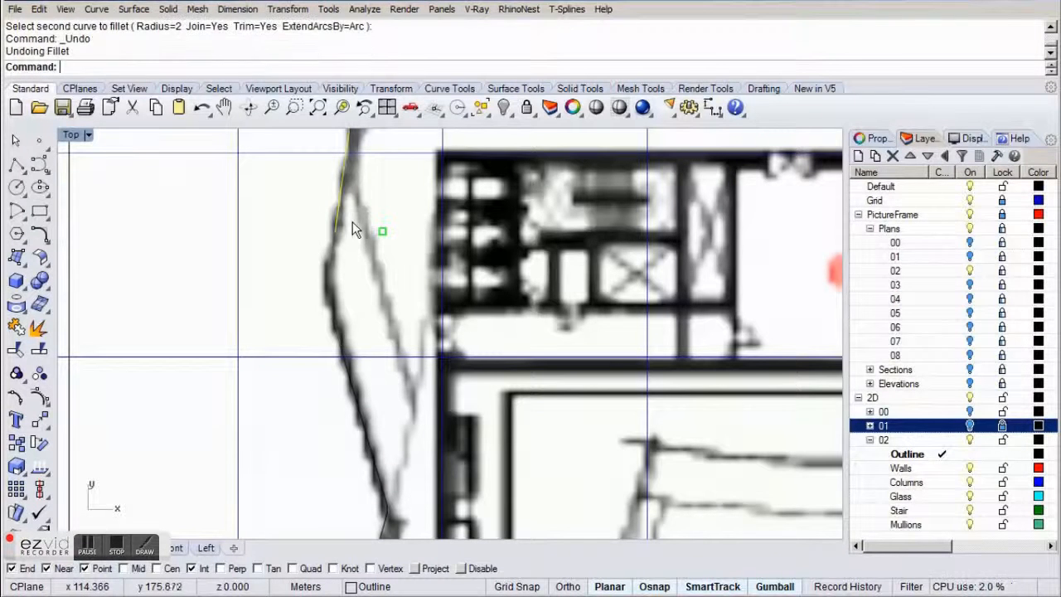
# Fillet the two segments at the rounded west wall bend north of the stage with radius 3.
pyautogui.press('Return')
pyautogui.write('3')
pyautogui.press('Return')
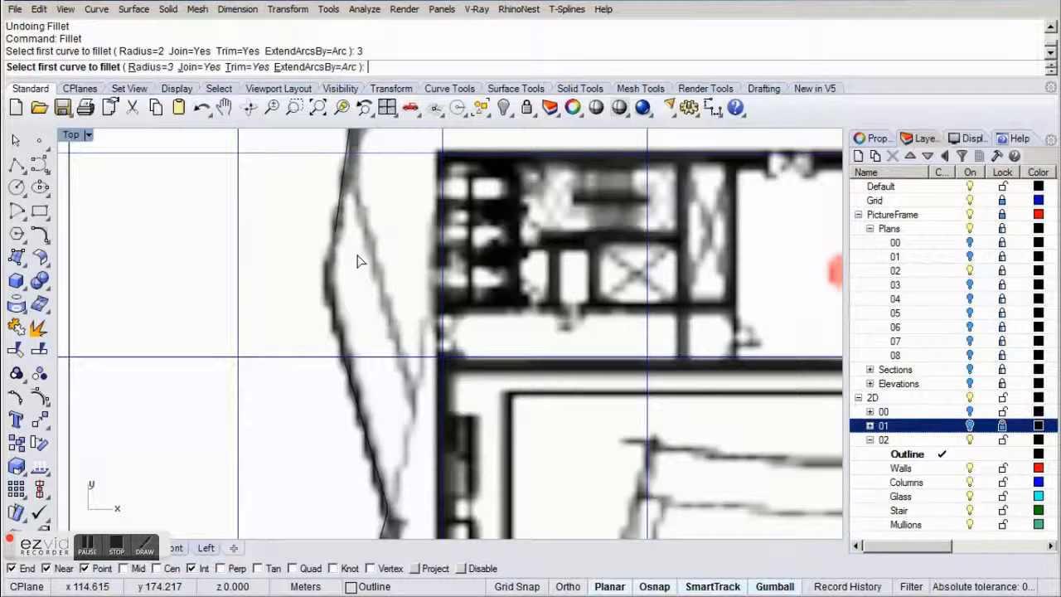
pyautogui.click(340, 230)
pyautogui.click(354, 383)
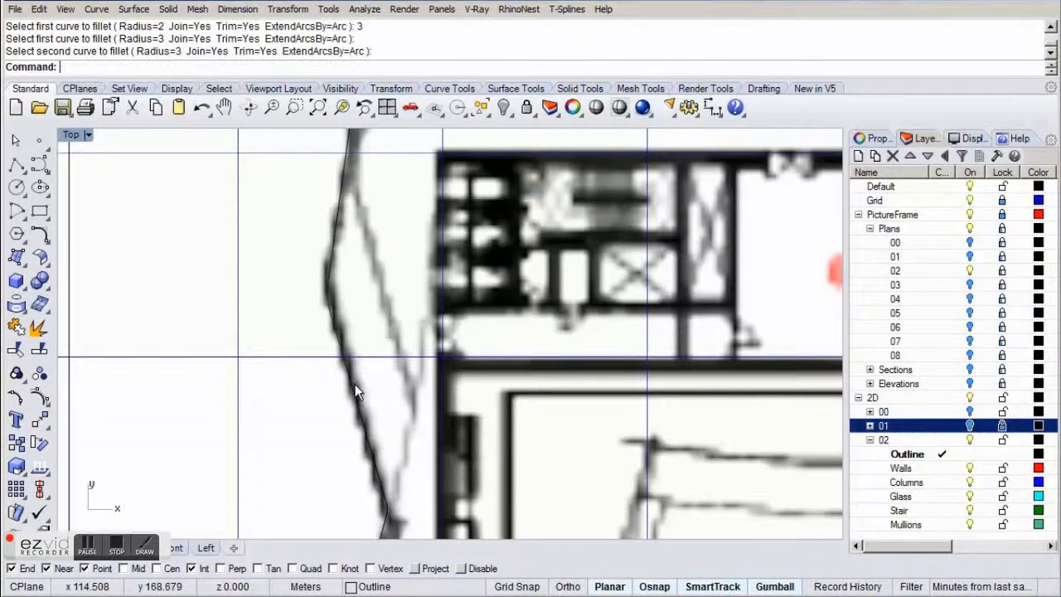
# Fillet the corner between the stair's east side and the diagonal wall above it with radius 3.
pyautogui.moveTo(377, 148); pyautogui.dragTo(340, 363, button='right')
pyautogui.scroll(-2, 339, 336)
pyautogui.moveTo(381, 196); pyautogui.dragTo(364, 359, button='right')
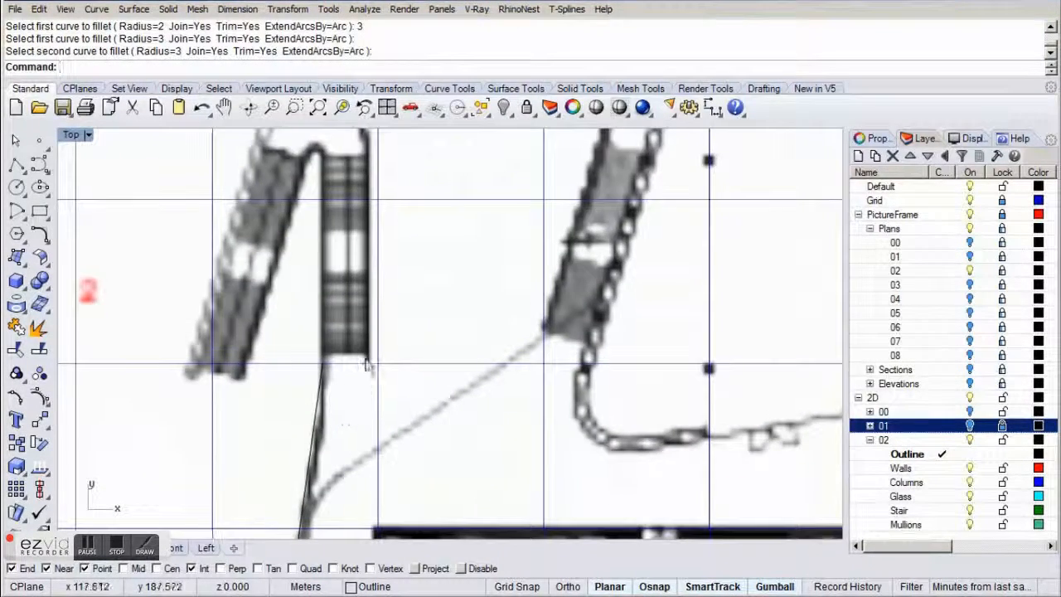
pyautogui.moveTo(409, 201); pyautogui.dragTo(409, 375, button='right')
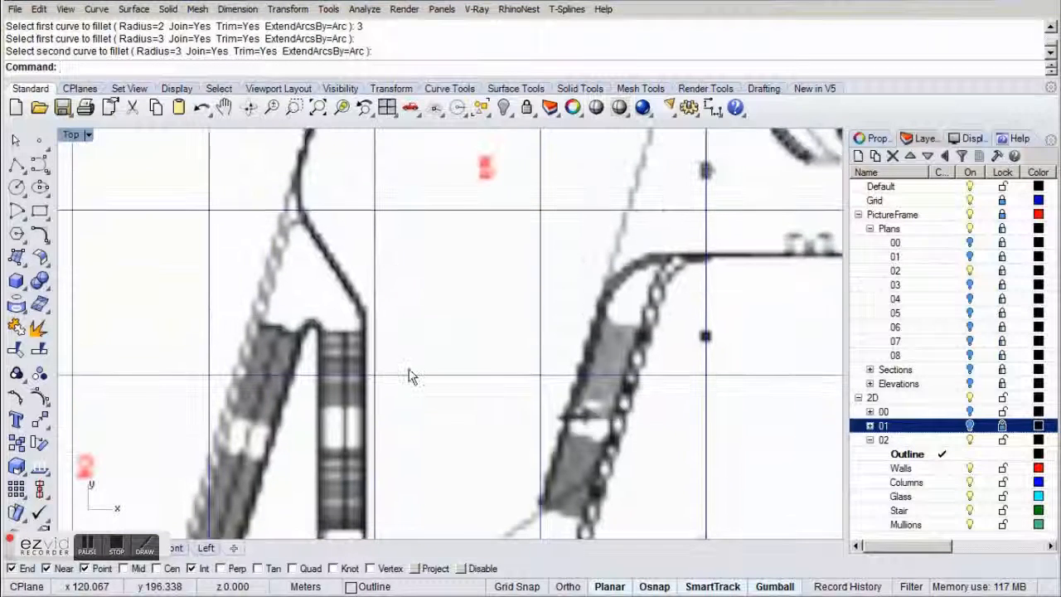
pyautogui.press('Return')
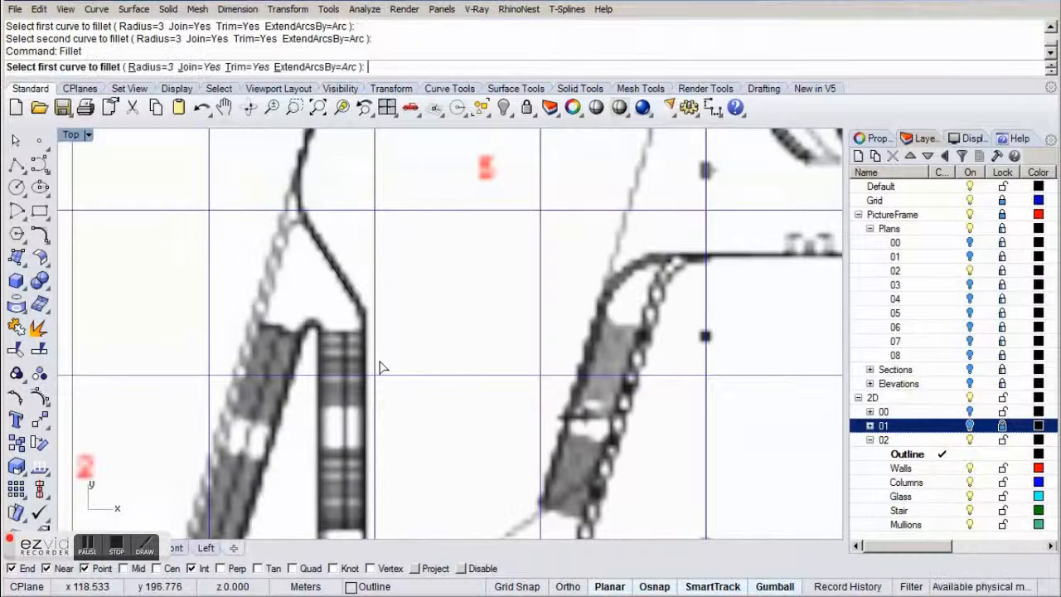
pyautogui.click(369, 418)
pyautogui.click(349, 289)
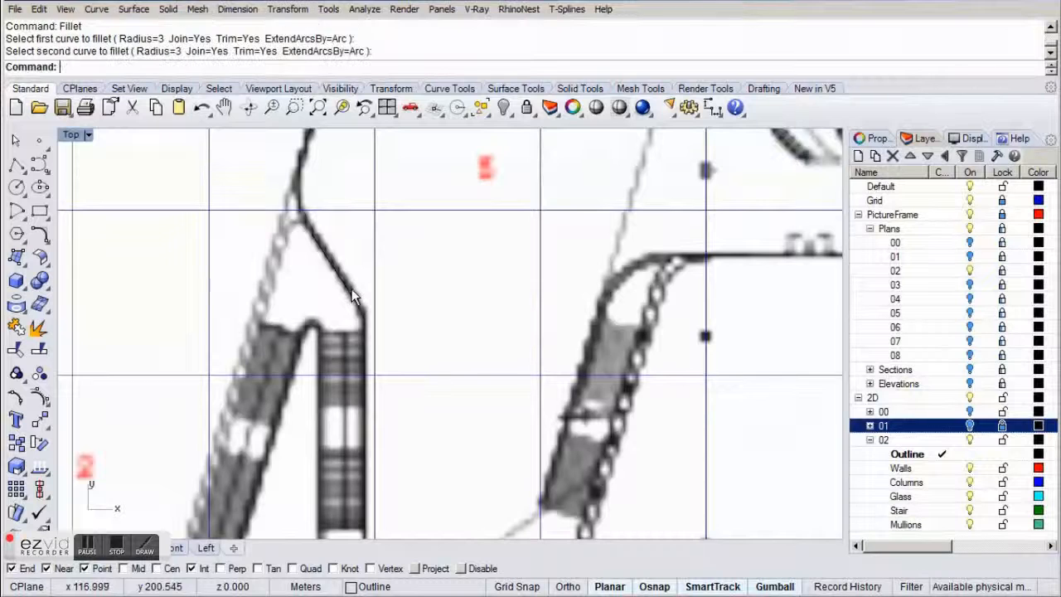
# Fillet the bend between the diagonal wall above the stair and the slanted wall north of it with radius 5.
pyautogui.moveTo(351, 289); pyautogui.dragTo(363, 380, button='right')
pyautogui.press('Return')
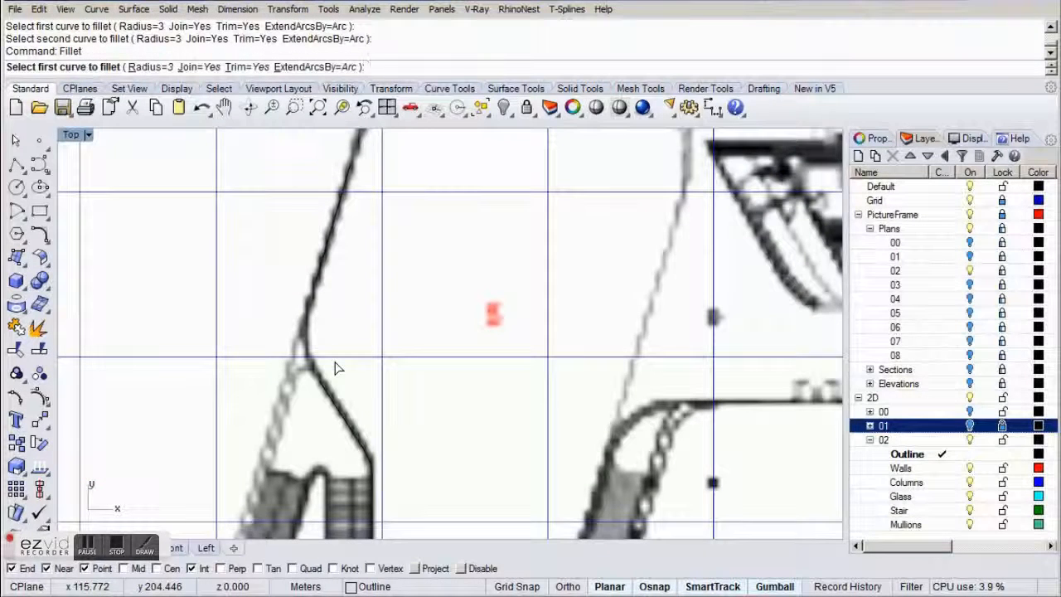
pyautogui.write('5')
pyautogui.press('Return')
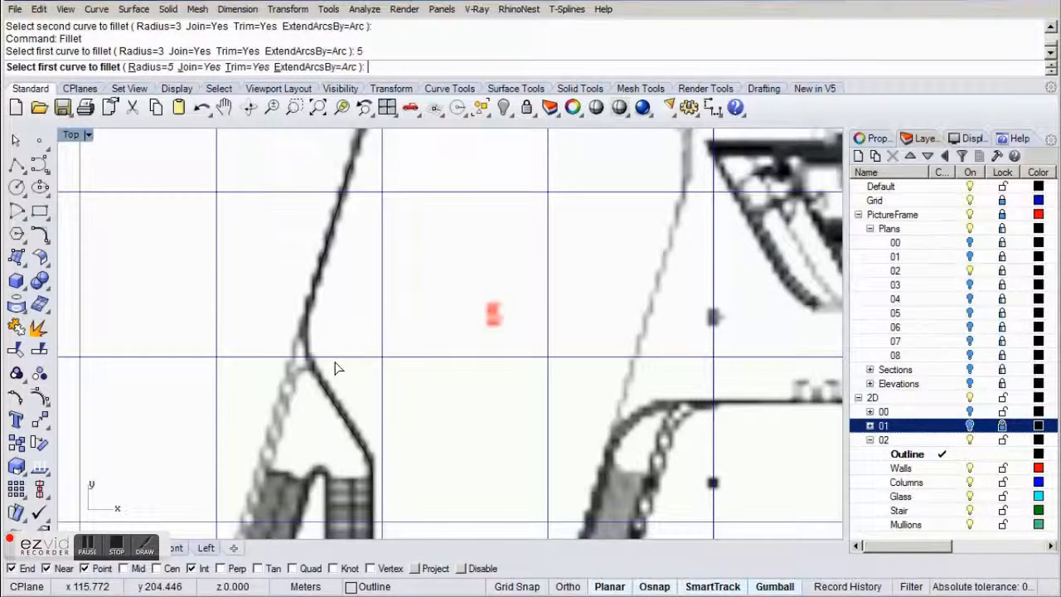
pyautogui.click(319, 294)
pyautogui.click(325, 390)
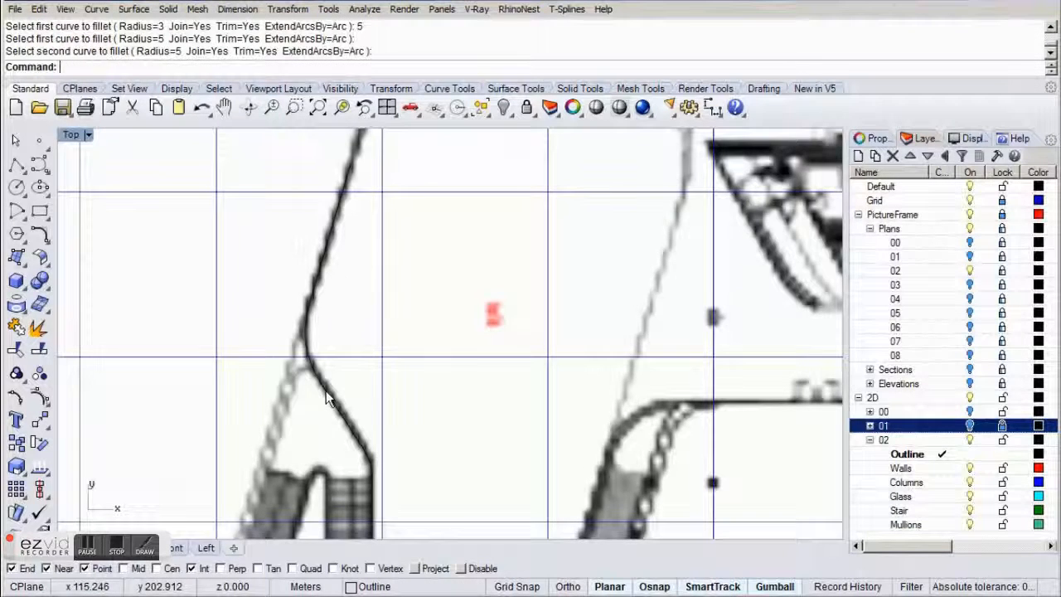
# Fillet the northern bend between the slanted wall and the segment from the northwest corner with radius 5.
pyautogui.moveTo(345, 238); pyautogui.dragTo(318, 432, button='right')
pyautogui.rightClick(331, 411)
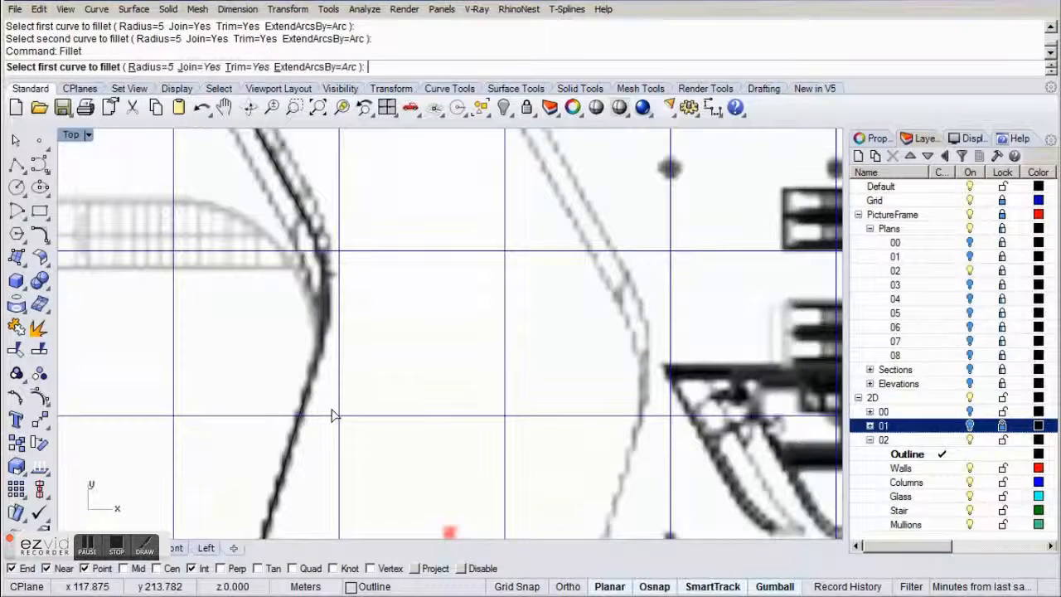
pyautogui.click(297, 430)
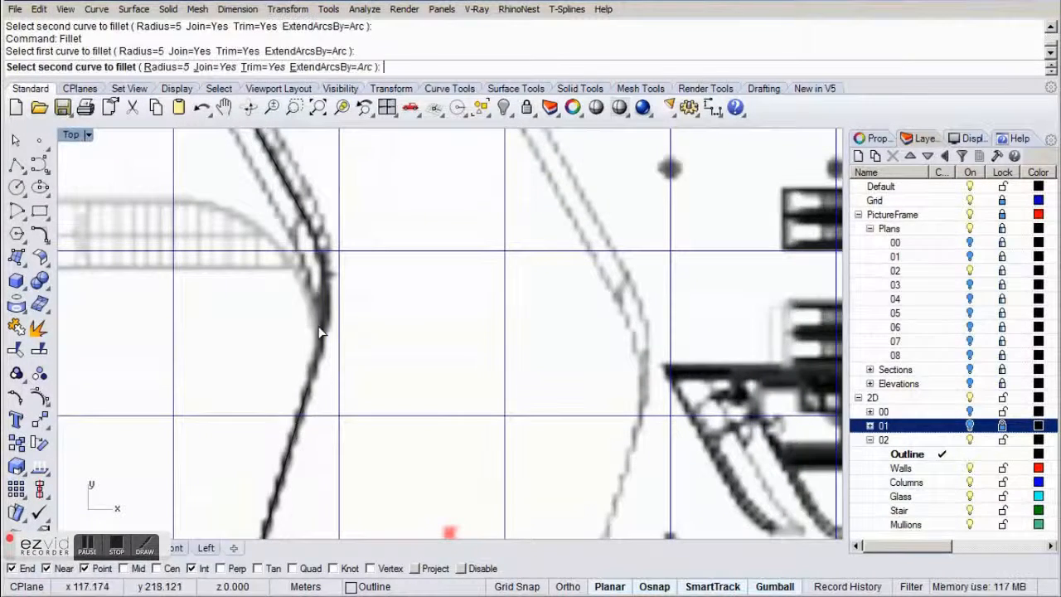
pyautogui.click(305, 217)
# Join the north outline, the curve around the auditorium and the west wall outline into one closed curve.
pyautogui.moveTo(304, 151); pyautogui.dragTo(312, 373, button='right')
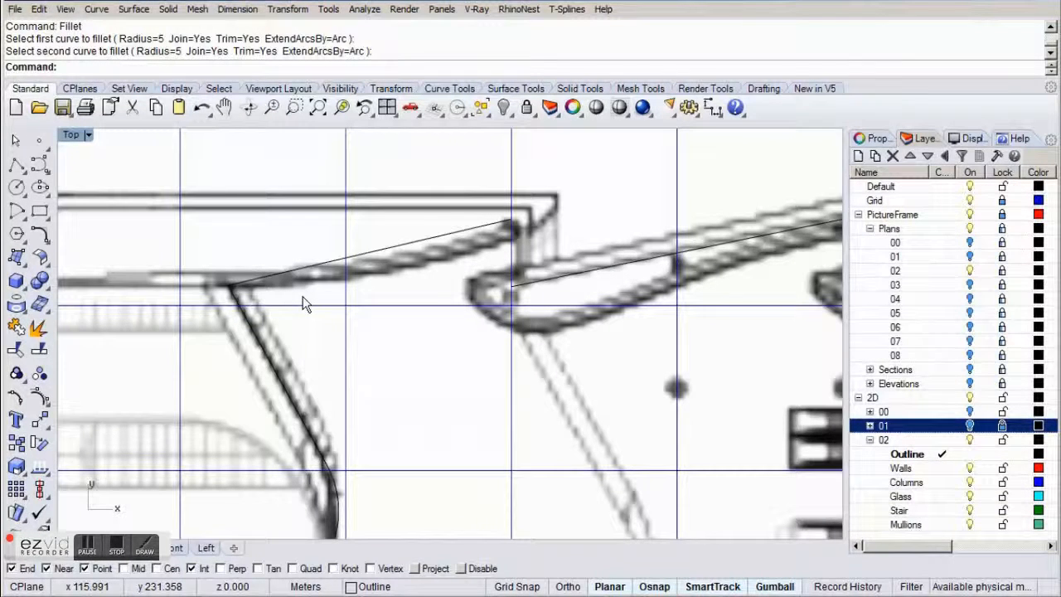
pyautogui.click(304, 269)
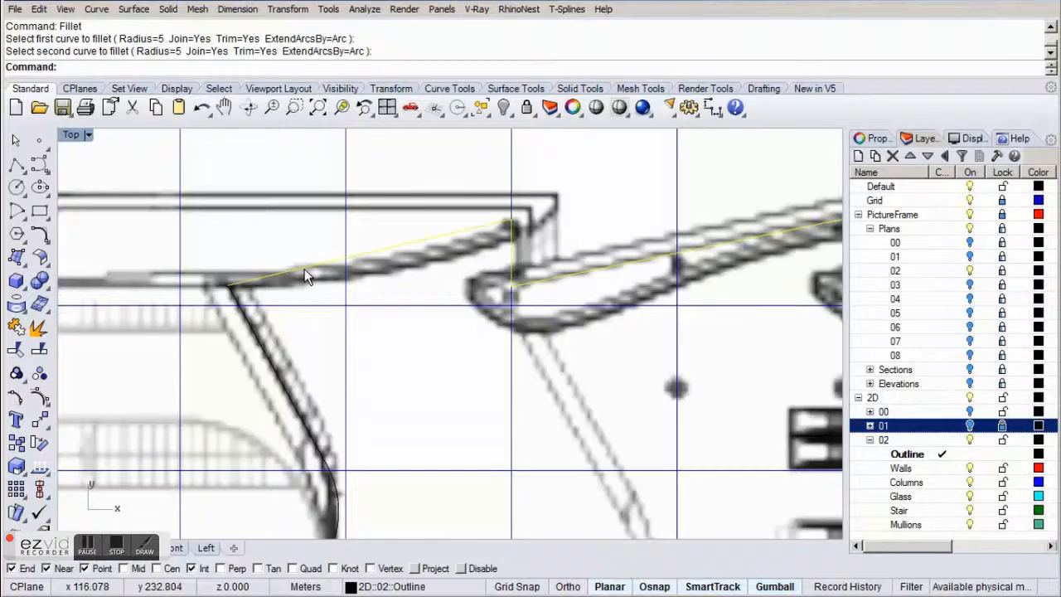
pyautogui.scroll(-10, 304, 269)
pyautogui.moveTo(535, 448); pyautogui.dragTo(477, 301, button='right')
pyautogui.moveTo(552, 430); pyautogui.dragTo(472, 272, button='right')
pyautogui.moveTo(478, 521); pyautogui.dragTo(537, 281, button='right')
pyautogui.keyDown('shift'); pyautogui.click(558, 402); pyautogui.keyUp('shift')
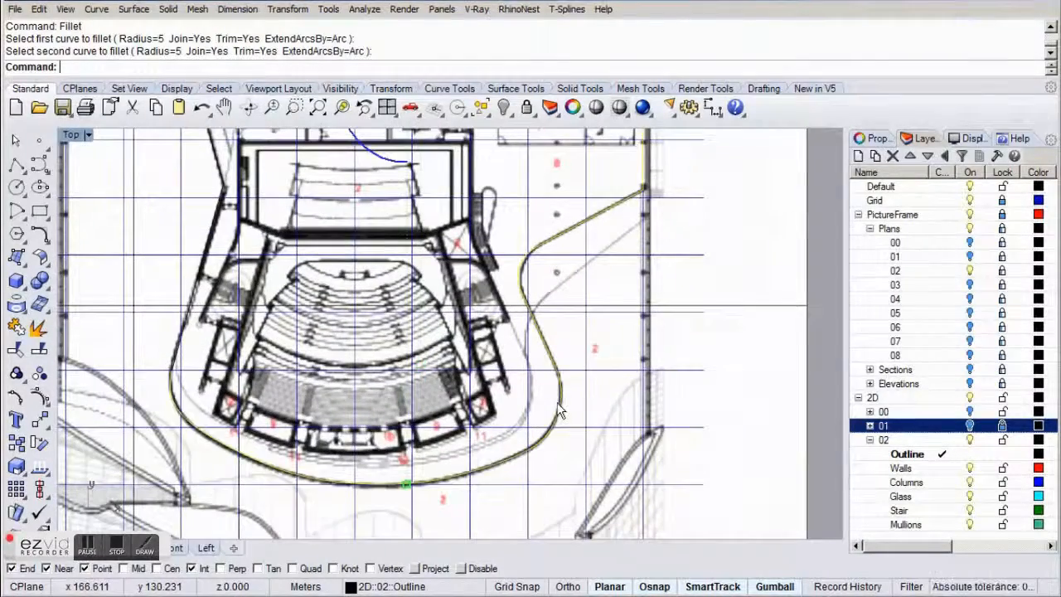
pyautogui.scroll(2, 189, 363)
pyautogui.keyDown('shift'); pyautogui.click(175, 348); pyautogui.keyUp('shift')
pyautogui.moveTo(226, 236); pyautogui.dragTo(232, 426, button='right')
pyautogui.moveTo(241, 305); pyautogui.dragTo(238, 426, button='right')
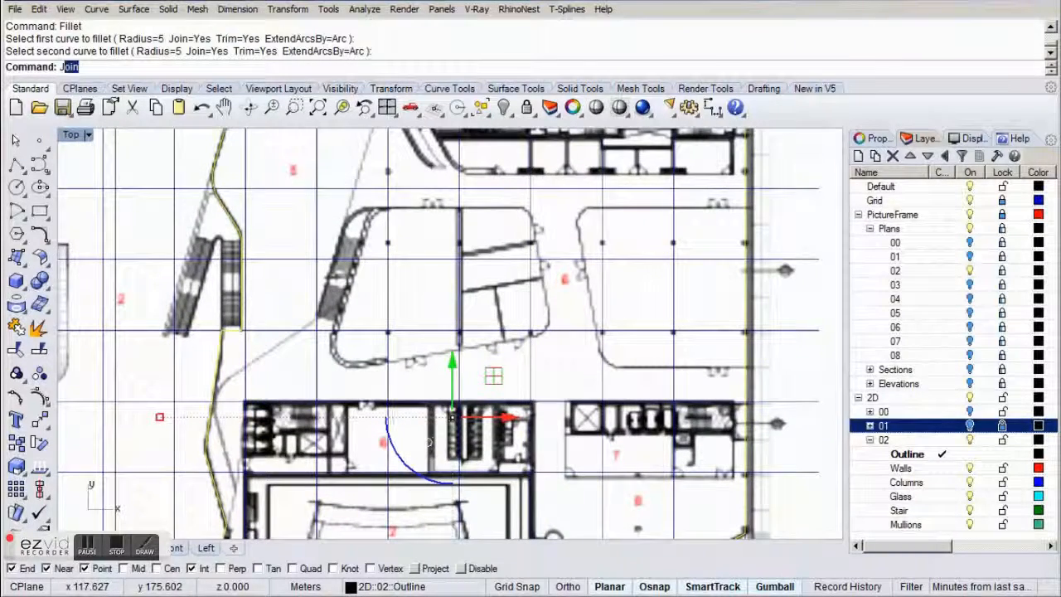
pyautogui.press('Return')
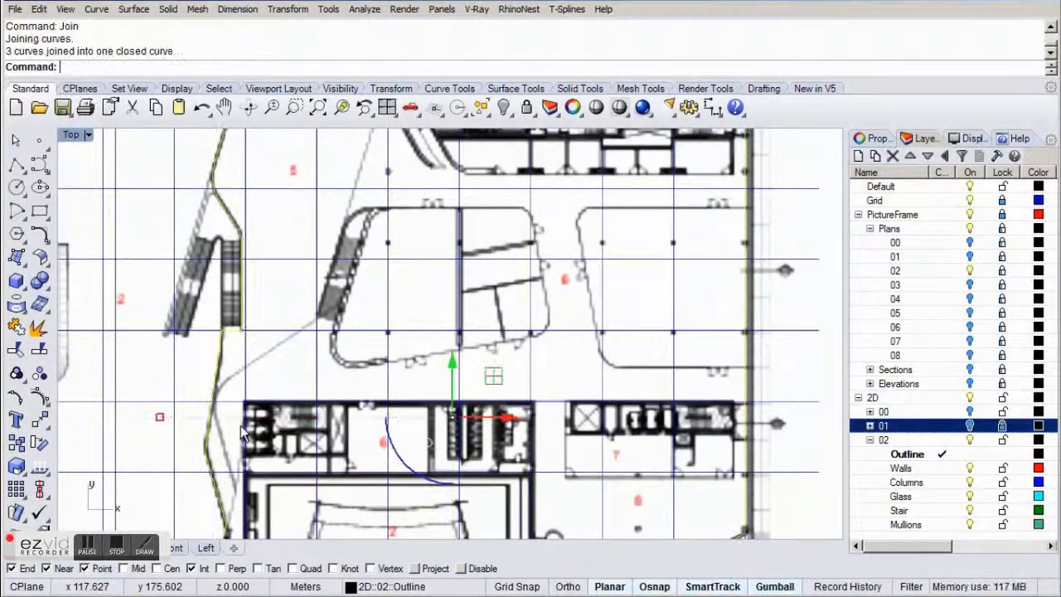
pyautogui.press('Escape')
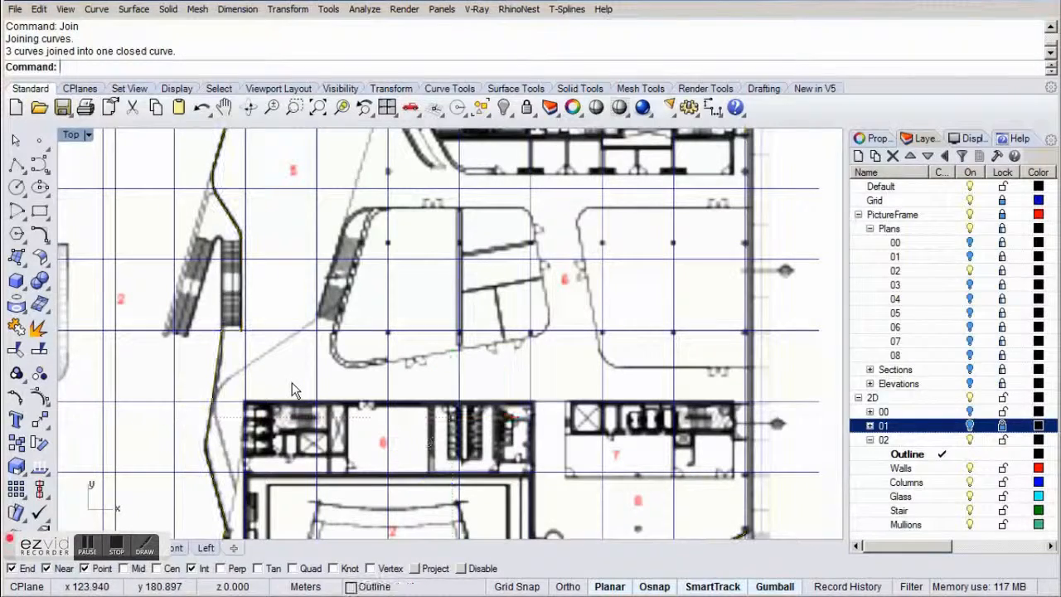
# Turn on Ortho and show the 01 layer again as reference for the rounded core in the western building part.
pyautogui.press('F8')
pyautogui.moveTo(243, 398); pyautogui.dragTo(517, 400, button='right')
pyautogui.moveTo(194, 402); pyautogui.dragTo(448, 403, button='right')
pyautogui.moveTo(250, 417)
pyautogui.mouseDown(button='right')
pyautogui.moveTo(396, 387)
pyautogui.moveTo(397, 358)
pyautogui.mouseUp(button='right')
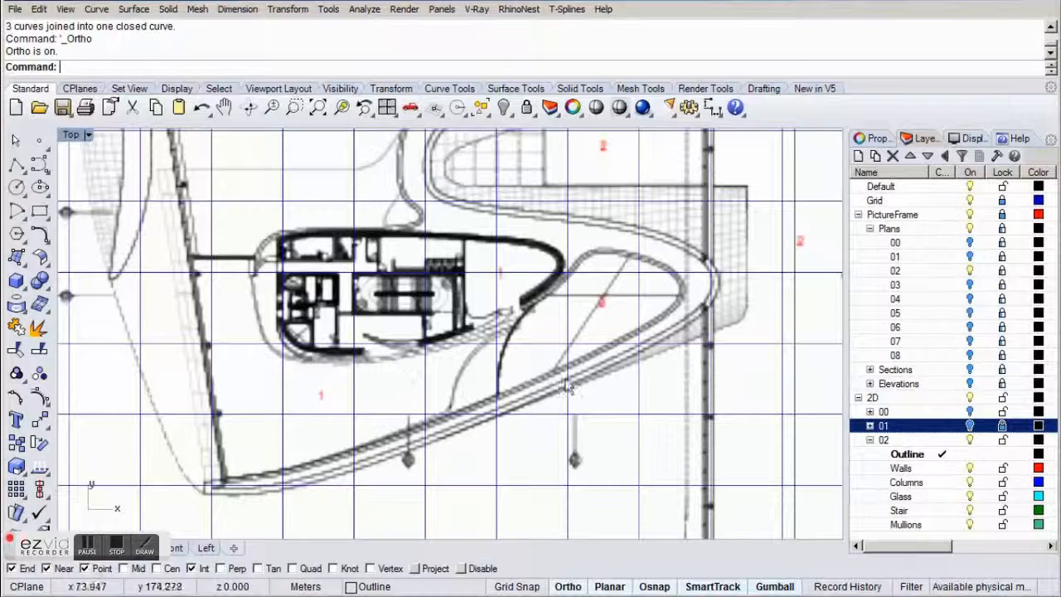
pyautogui.click(970, 425)
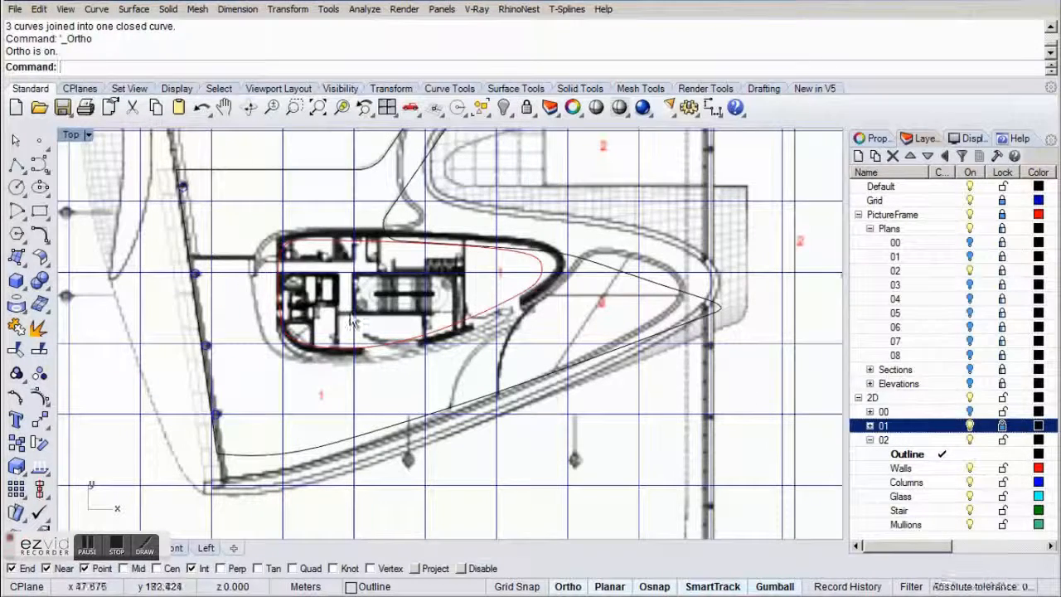
pyautogui.scroll(1, 351, 323)
pyautogui.scroll(2, 244, 324)
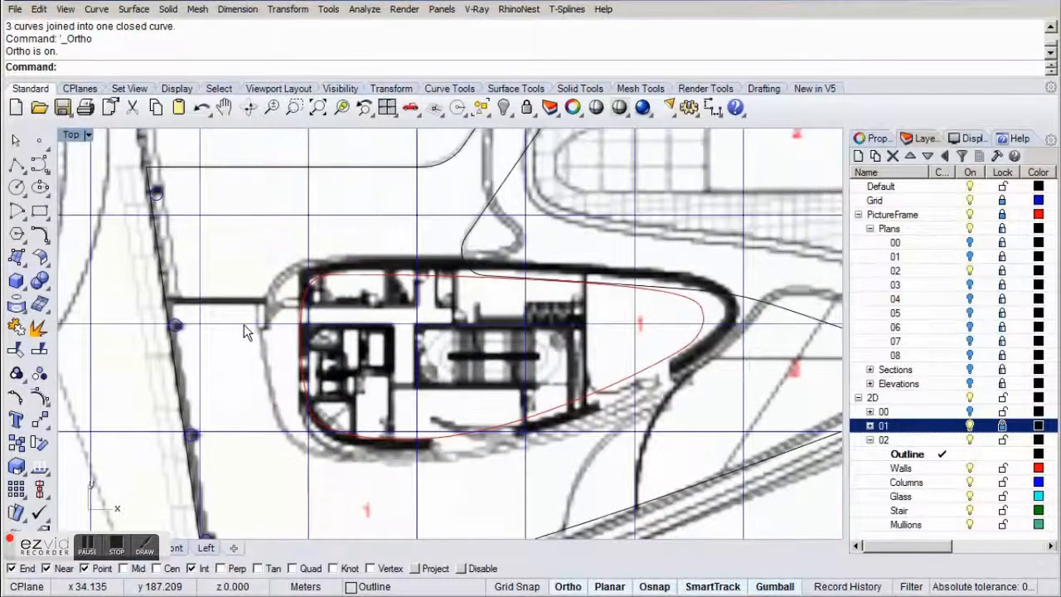
# Draw a horizontal polyline about 8 m long along the thin wall from the slanted west facade to the core's northwest corner.
pyautogui.click(18, 166)
pyautogui.scroll(5, 162, 307)
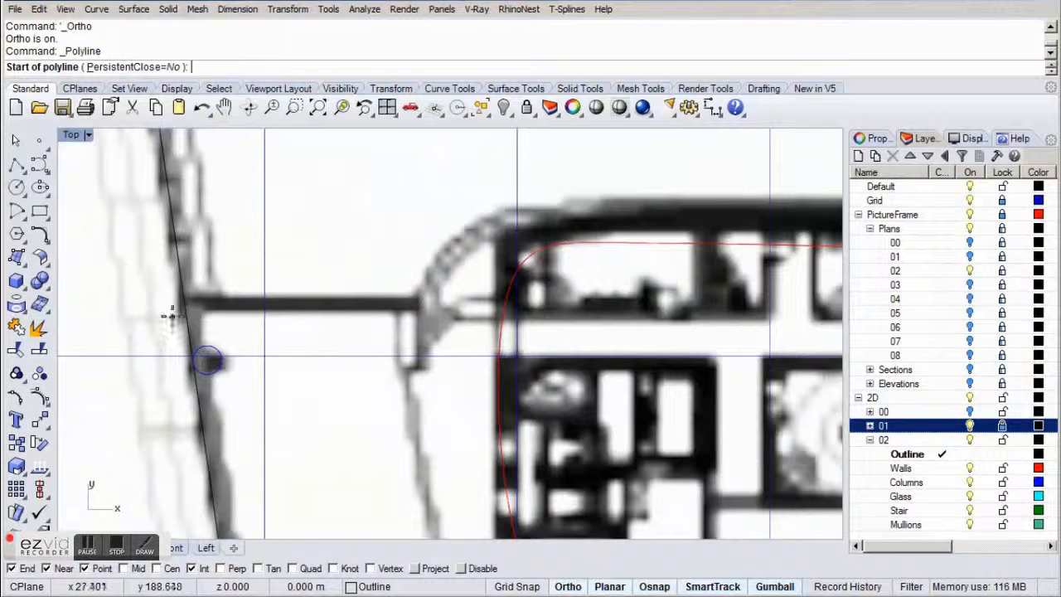
pyautogui.click(185, 303)
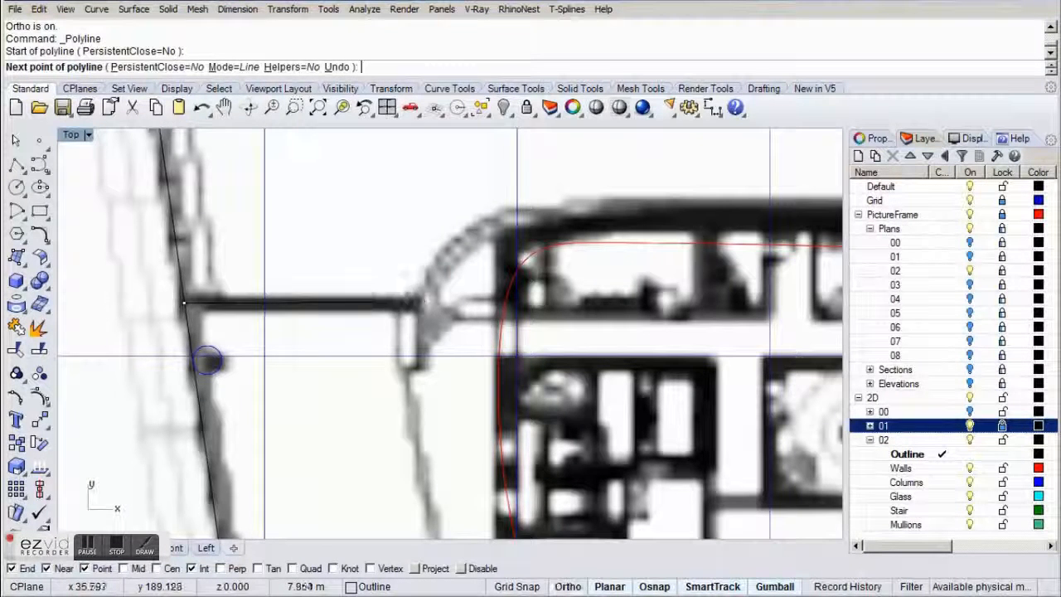
pyautogui.click(417, 303)
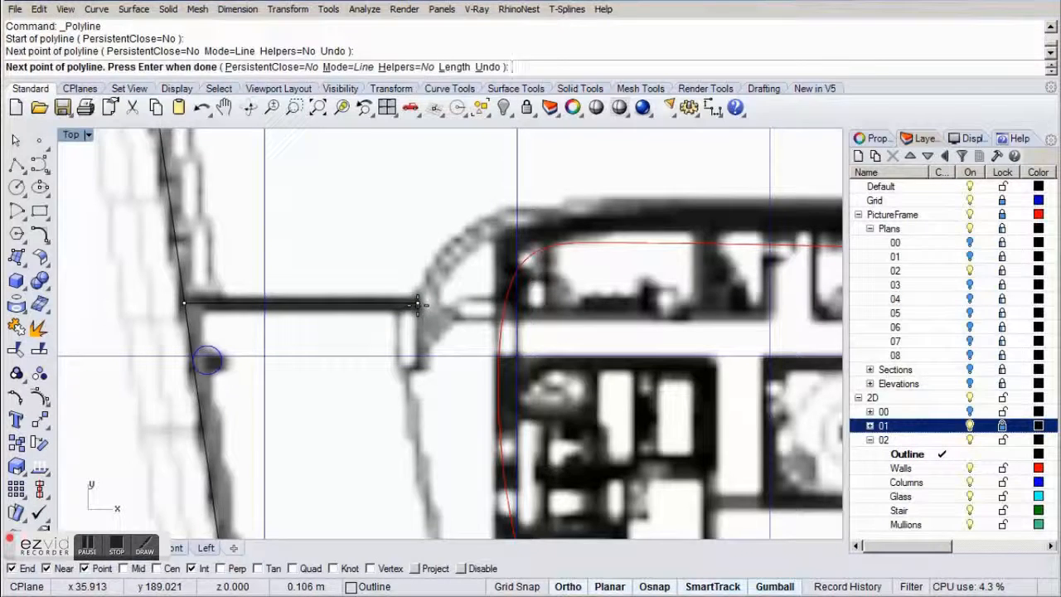
pyautogui.press('Return')
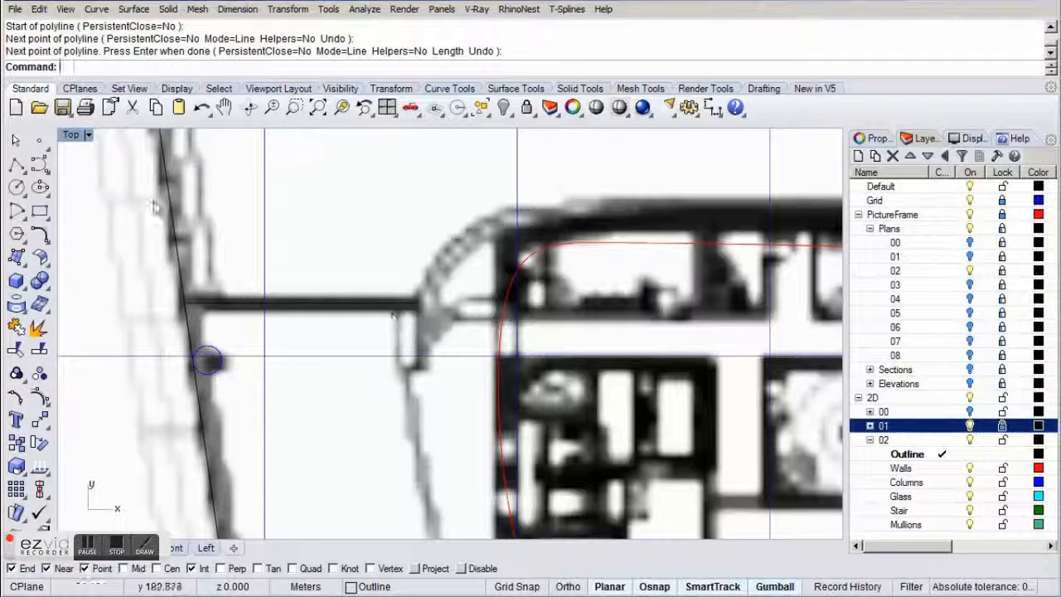
# Start a degree-3 control-point curve at the horizontal line's east end and trace the core's rounded northwest corner and north wall eastward.
pyautogui.click(39, 164)
pyautogui.click(417, 303)
pyautogui.moveTo(418, 303); pyautogui.dragTo(361, 286, button='right')
pyautogui.click(356, 285)
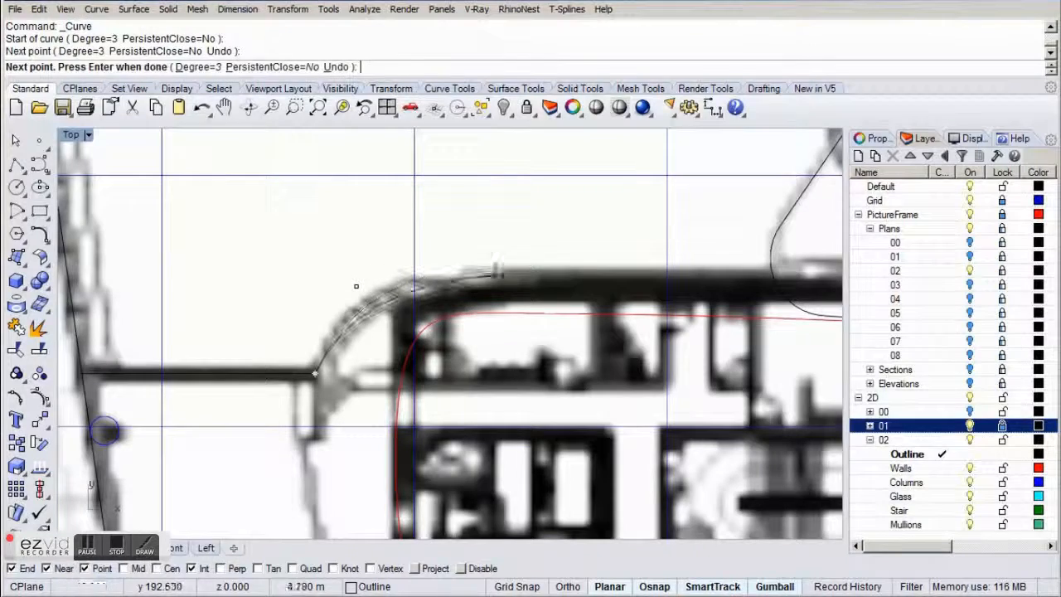
pyautogui.click(538, 288)
pyautogui.moveTo(703, 258); pyautogui.dragTo(353, 259, button='right')
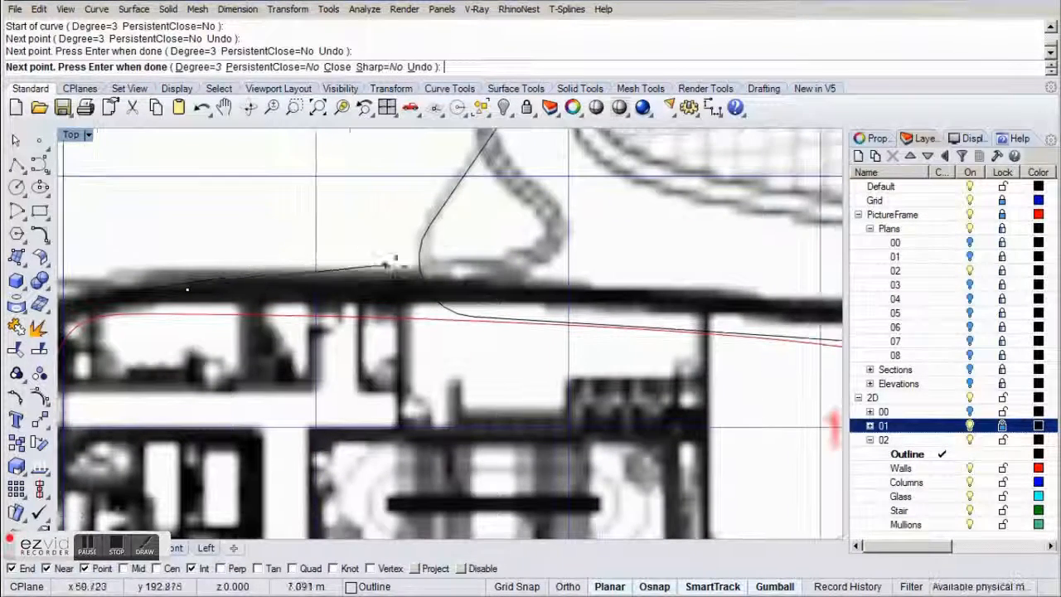
pyautogui.click(481, 293)
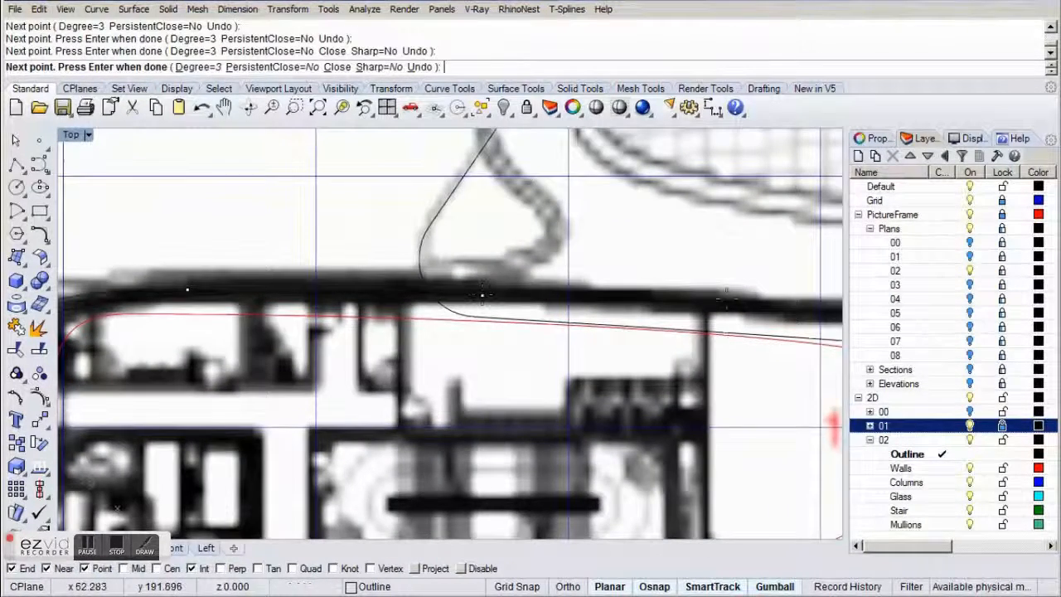
pyautogui.moveTo(817, 297); pyautogui.dragTo(407, 277, button='right')
pyautogui.click(561, 307)
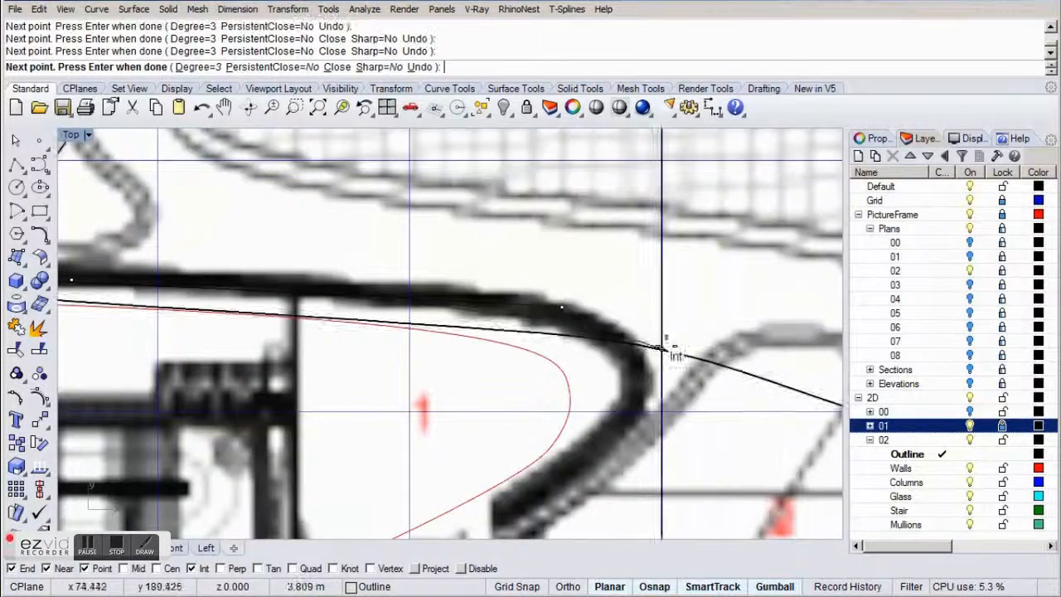
# Continue the curve around the core's eastern tip and along the curved wall, and end it just beyond the southern facade line.
pyautogui.click(662, 377)
pyautogui.moveTo(586, 483); pyautogui.dragTo(641, 309, button='right')
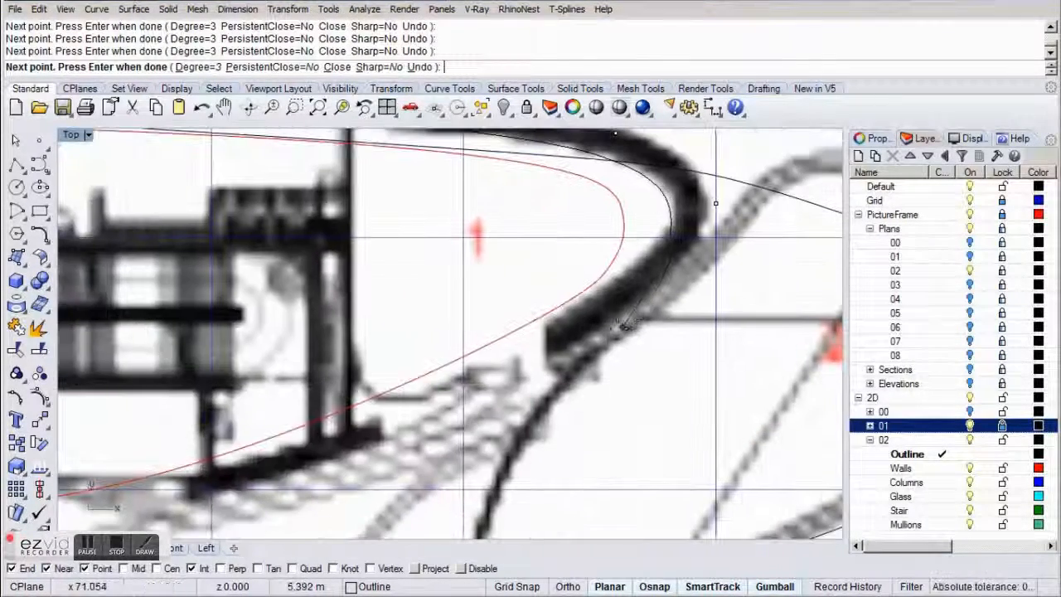
pyautogui.click(591, 361)
pyautogui.moveTo(552, 443); pyautogui.dragTo(607, 250, button='right')
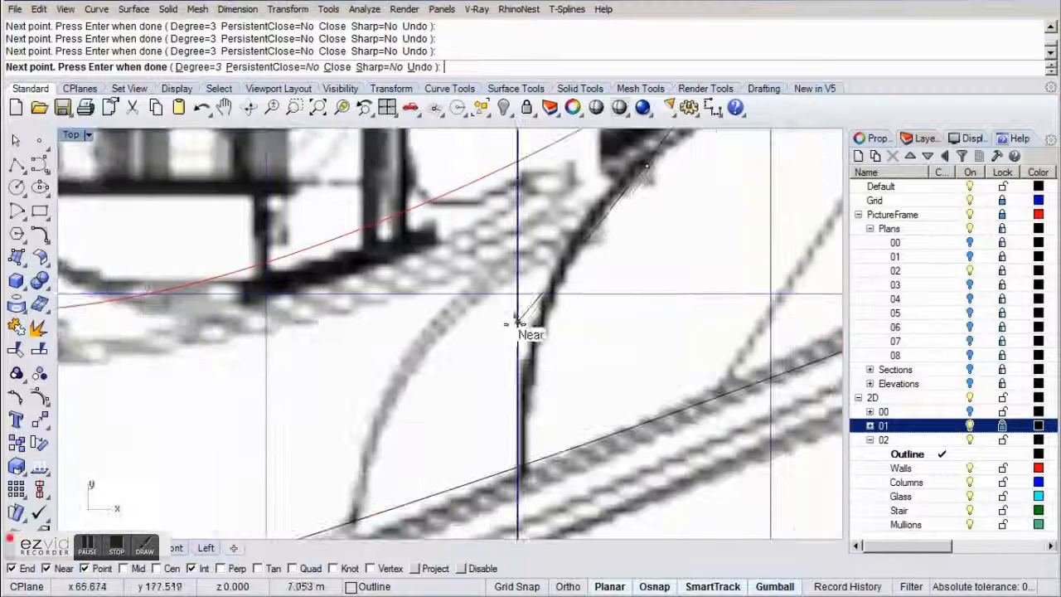
pyautogui.click(487, 341)
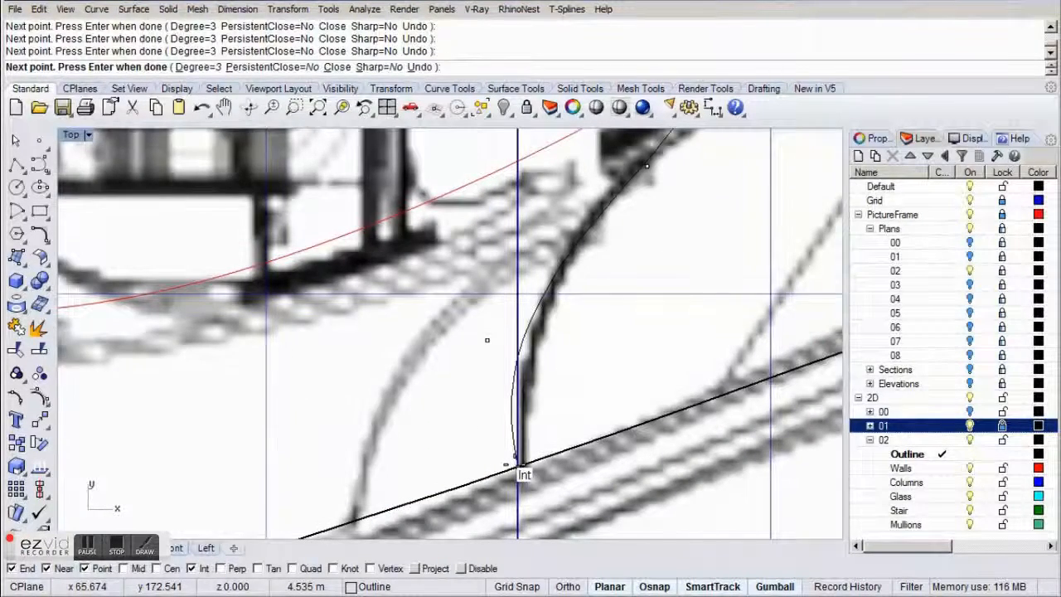
pyautogui.moveTo(517, 467); pyautogui.dragTo(622, 278, button='right')
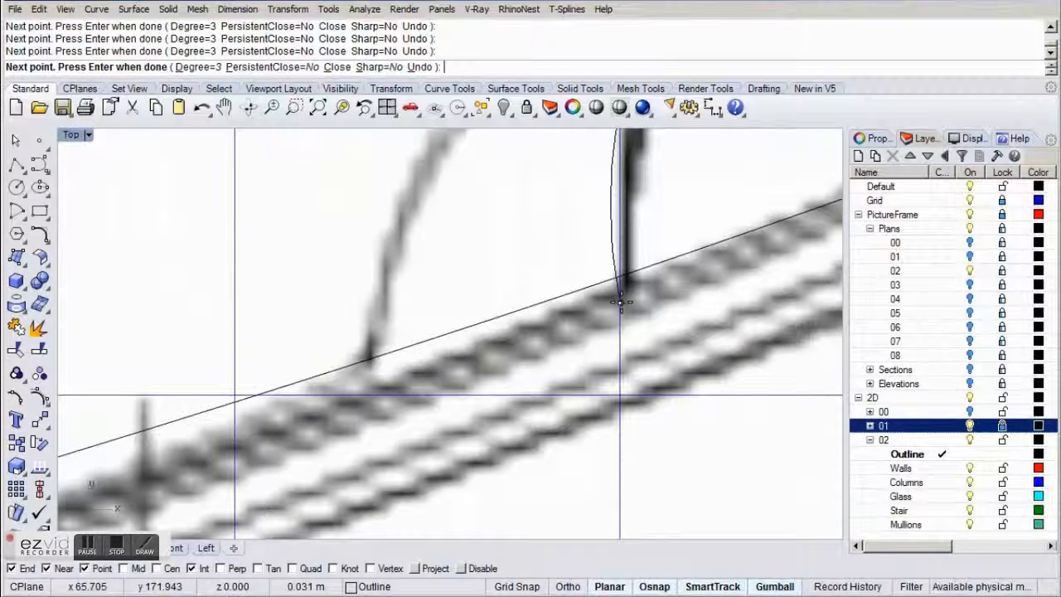
pyautogui.press('Return')
# Show the new curve's control points and shift the one at the southern bend slightly to fit the curved wall.
pyautogui.scroll(-6, 621, 302)
pyautogui.moveTo(621, 302); pyautogui.dragTo(588, 393, button='right')
pyautogui.click(583, 327)
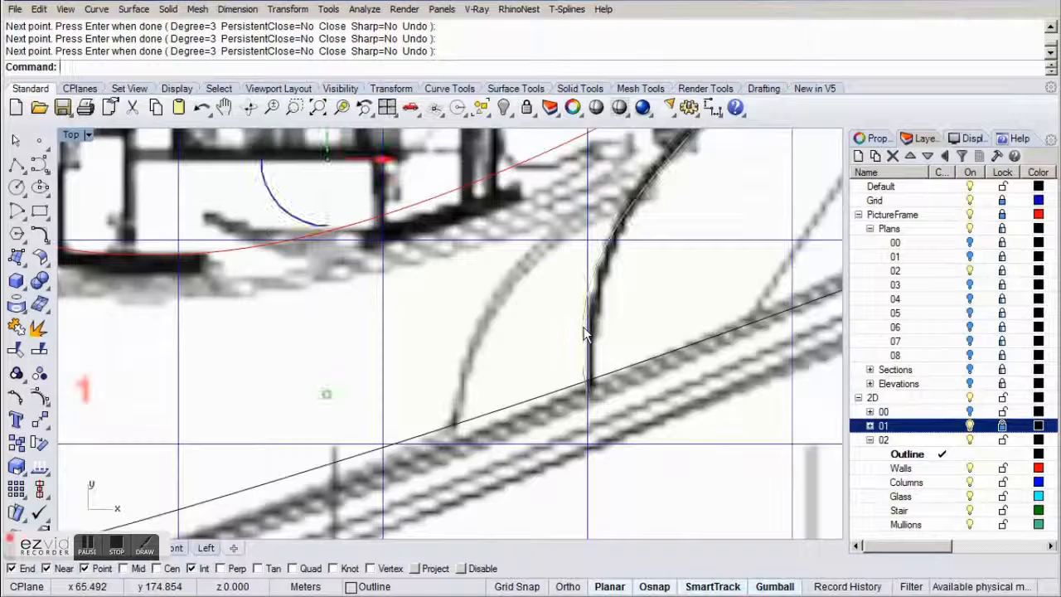
pyautogui.press('F10')
pyautogui.moveTo(584, 334); pyautogui.dragTo(552, 398, button='right')
pyautogui.click(525, 349)
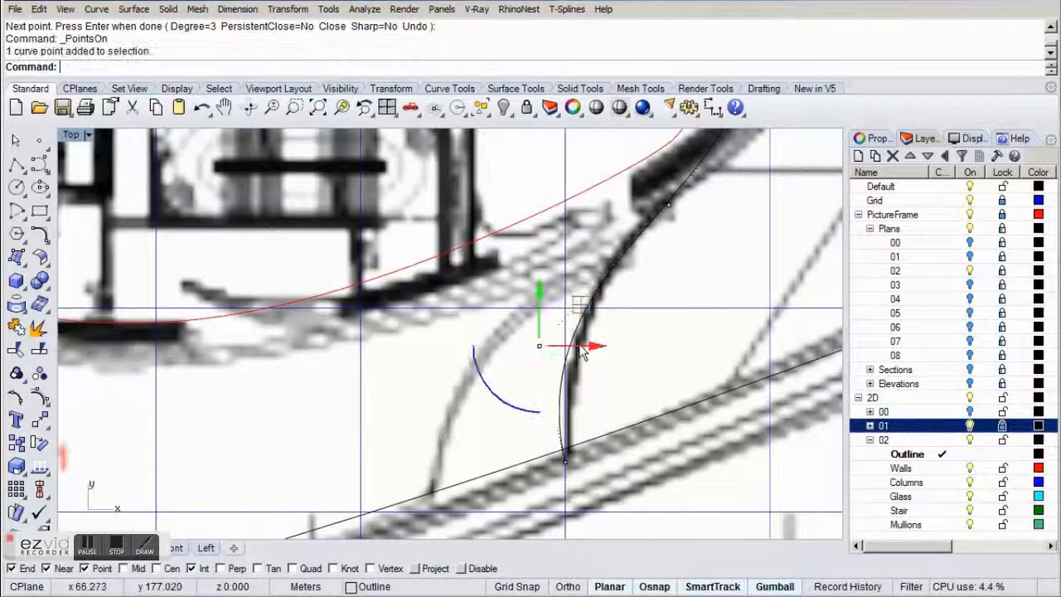
# Adjust the control points near the eastern tip and along the north wall to follow the plan, and turn the control points off.
pyautogui.scroll(-3, 597, 371)
pyautogui.moveTo(641, 289); pyautogui.dragTo(634, 334, button='right')
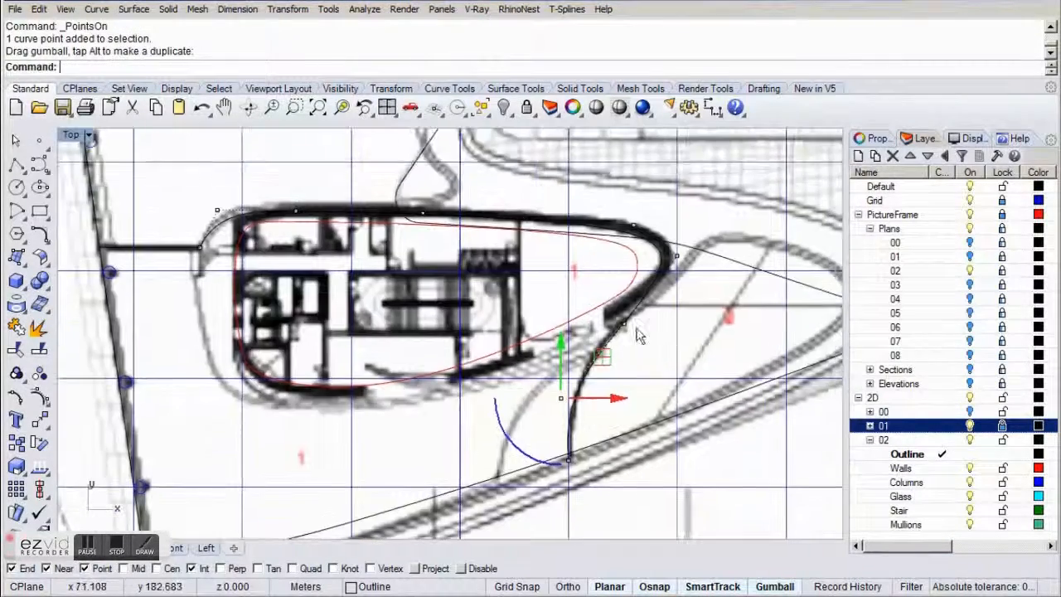
pyautogui.scroll(6, 622, 214)
pyautogui.click(645, 235)
pyautogui.moveTo(684, 193); pyautogui.dragTo(689, 178)
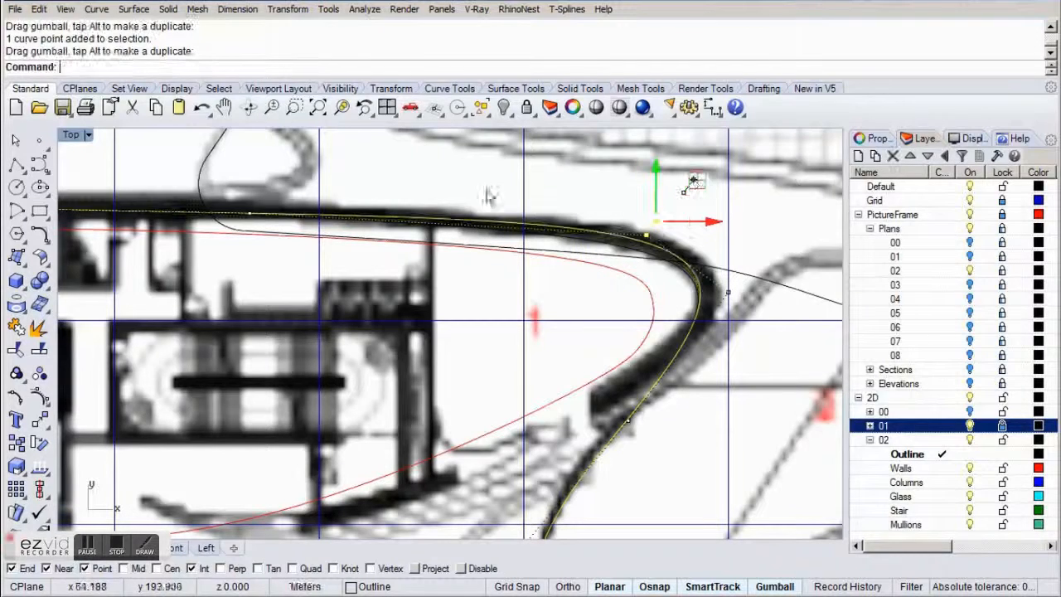
pyautogui.click(249, 214)
pyautogui.moveTo(253, 162); pyautogui.dragTo(252, 152)
pyautogui.moveTo(713, 242); pyautogui.dragTo(792, 290)
pyautogui.moveTo(328, 299); pyautogui.dragTo(582, 334, button='right')
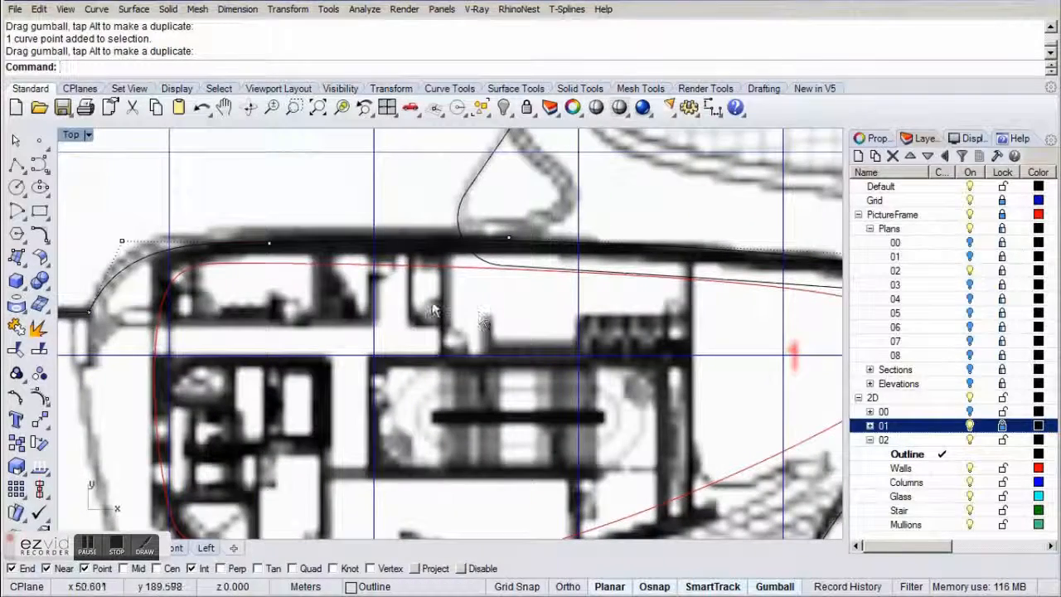
pyautogui.moveTo(532, 427); pyautogui.dragTo(484, 264, button='right')
pyautogui.press('F11')
# Draw a degree-3 curve along the southern facade from the curved wall's south end to the building's southwest corner.
pyautogui.moveTo(682, 454)
pyautogui.mouseDown(button='right')
pyautogui.moveTo(652, 348)
pyautogui.moveTo(621, 328)
pyautogui.mouseUp(button='right')
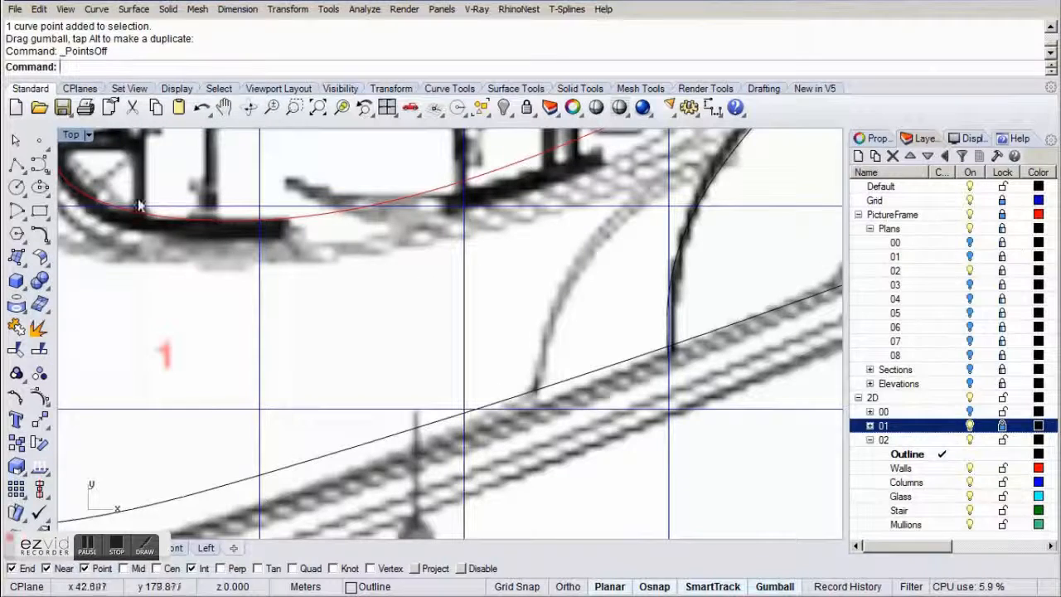
pyautogui.click(42, 170)
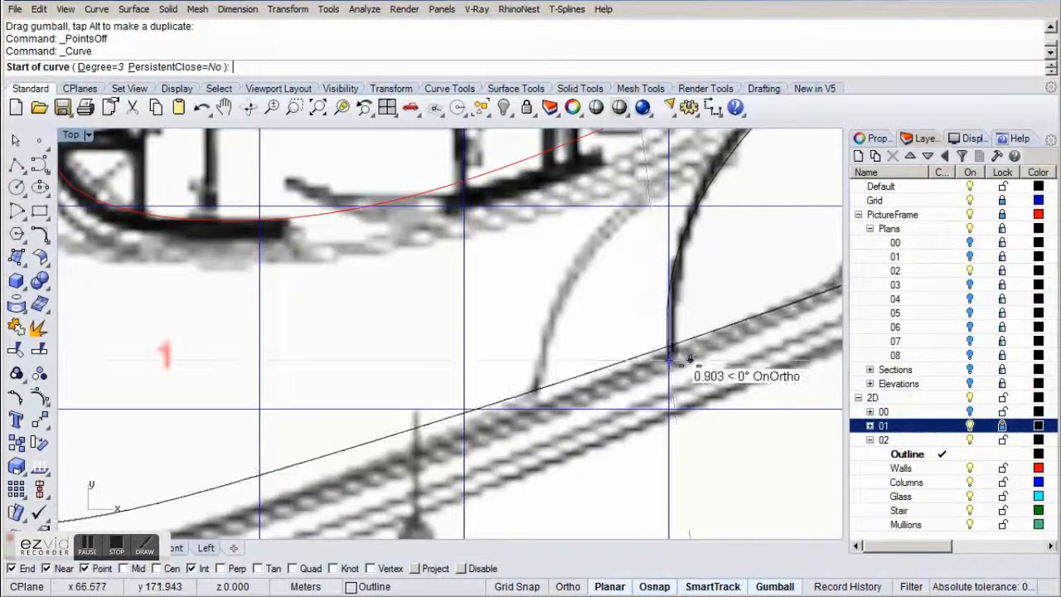
pyautogui.scroll(4, 663, 358)
pyautogui.click(651, 356)
pyautogui.scroll(-4, 644, 373)
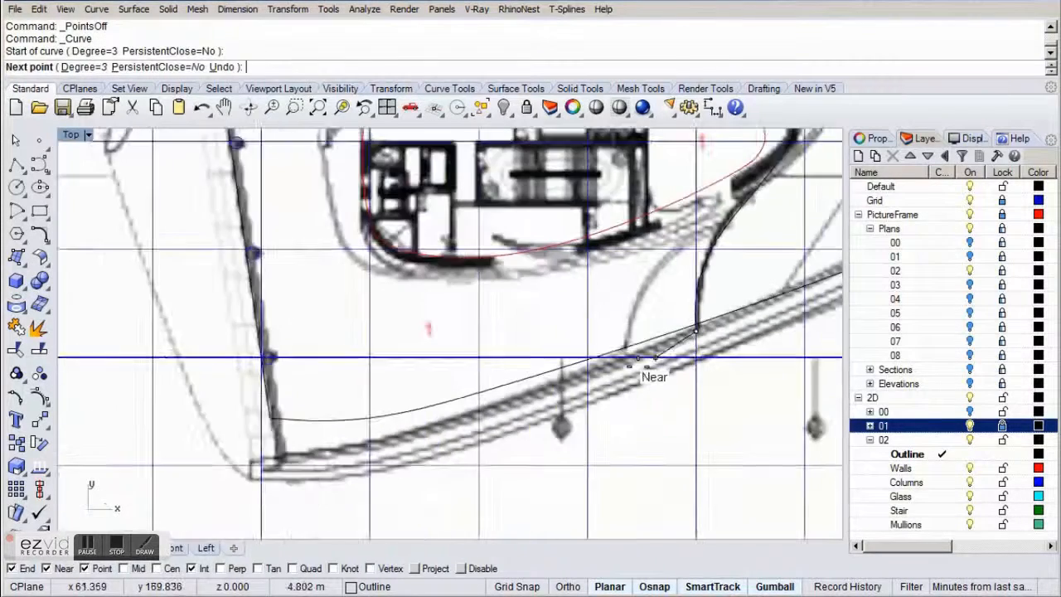
pyautogui.scroll(4, 574, 358)
pyautogui.click(577, 356)
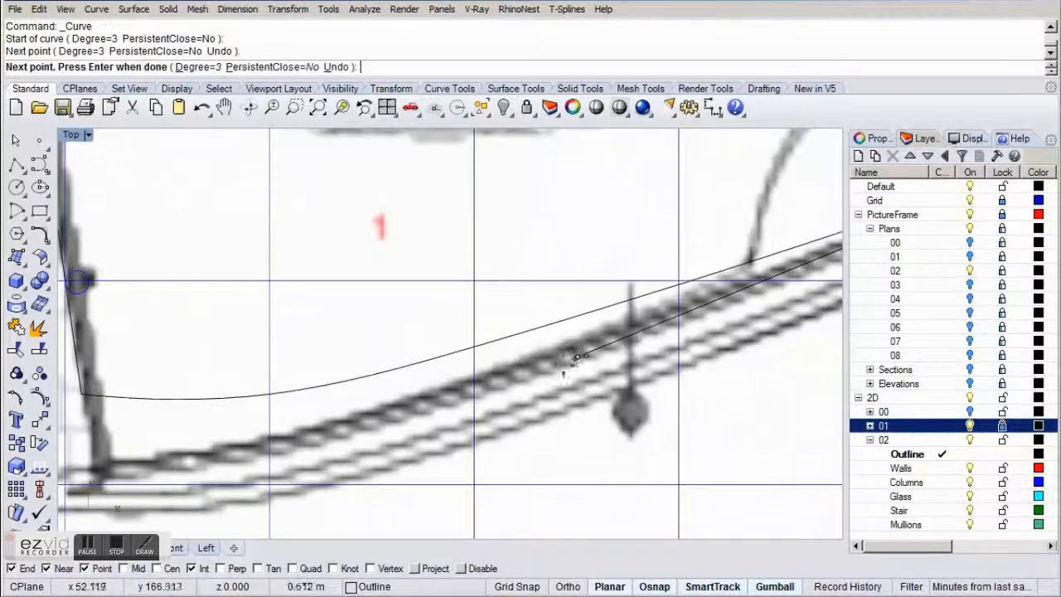
pyautogui.click(348, 433)
pyautogui.scroll(4, 356, 405)
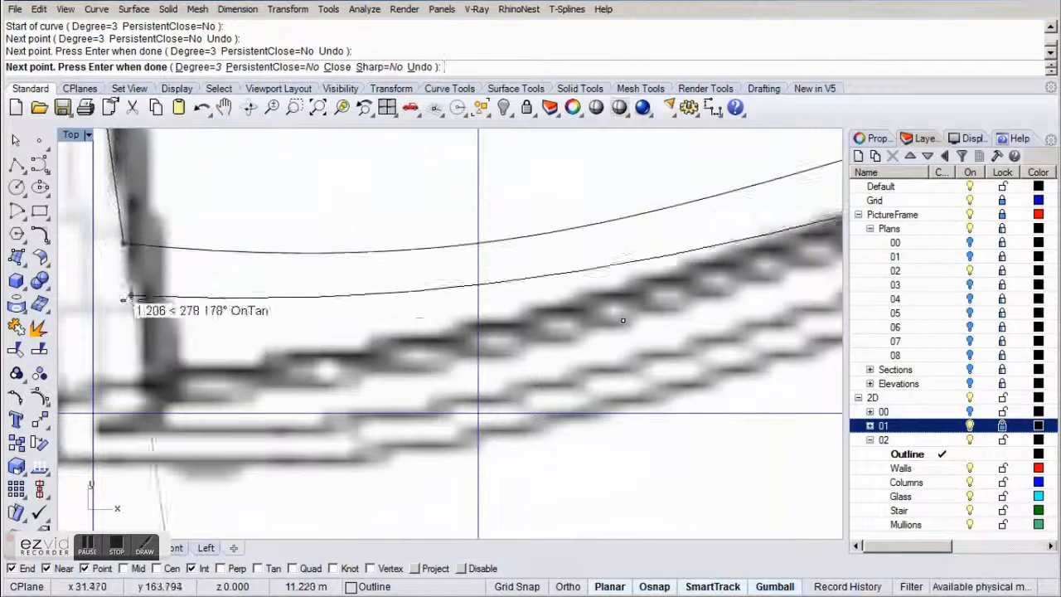
pyautogui.click(147, 414)
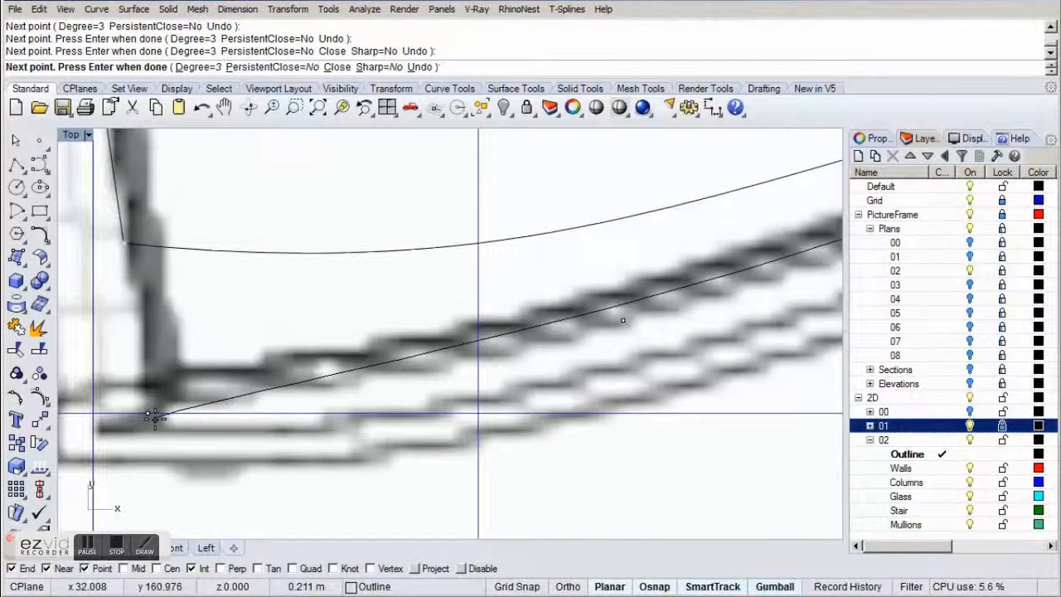
pyautogui.press('Return')
pyautogui.scroll(-6, 161, 420)
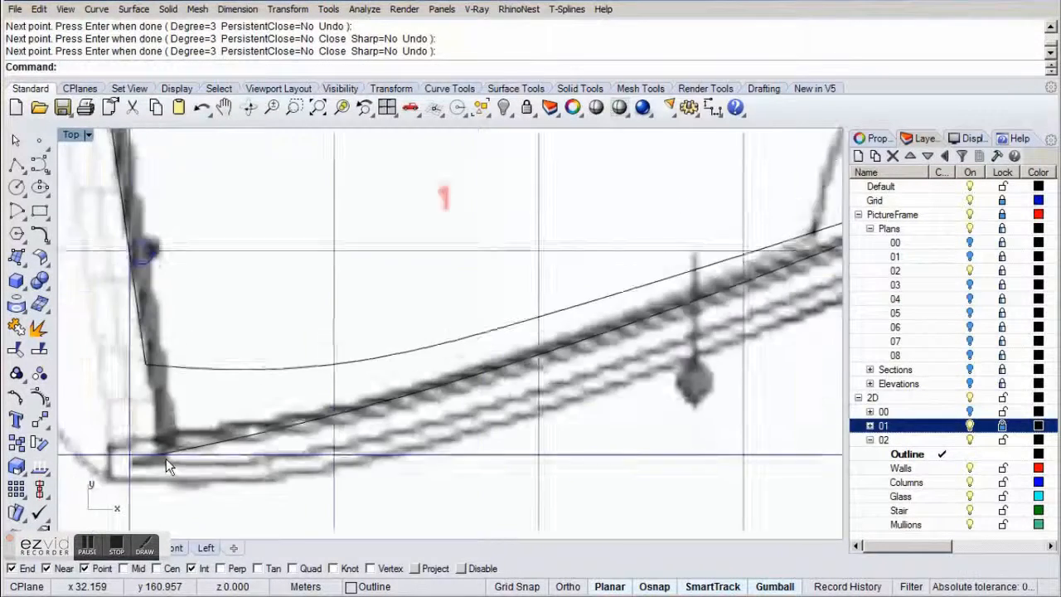
# Draw a straight polyline along the slanted west facade from the southwest corner to the horizontal line's west end.
pyautogui.moveTo(230, 431); pyautogui.dragTo(230, 432, button='right')
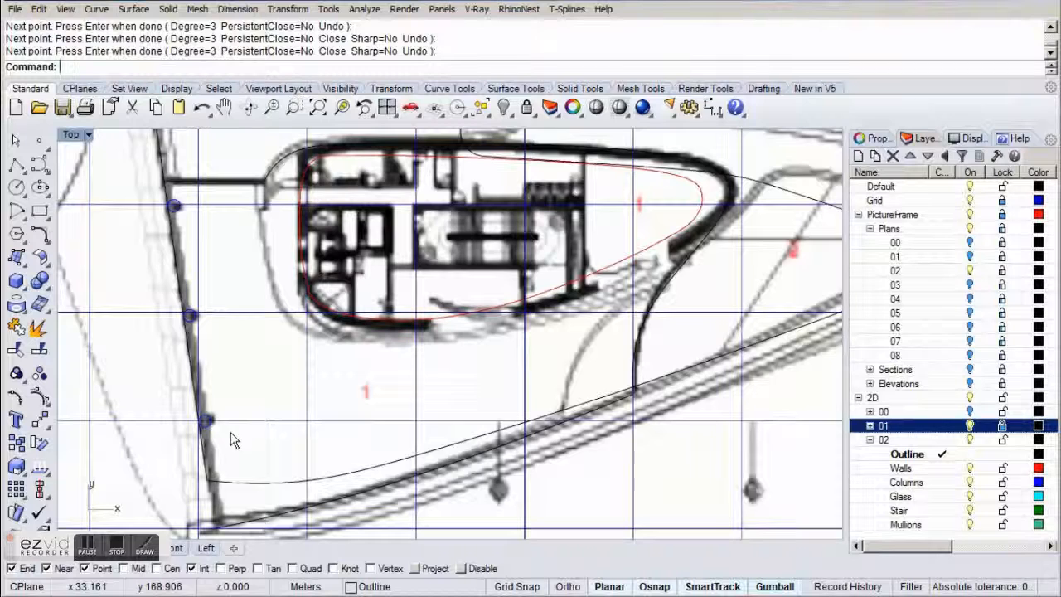
pyautogui.click(17, 166)
pyautogui.moveTo(203, 447); pyautogui.dragTo(233, 358, button='right')
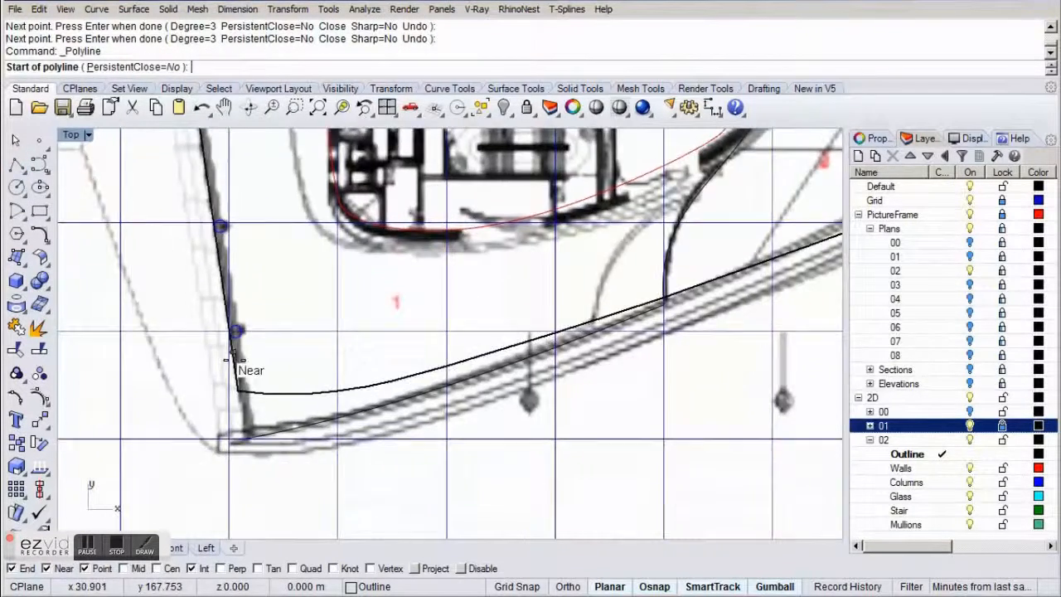
pyautogui.scroll(6, 239, 401)
pyautogui.click(242, 462)
pyautogui.moveTo(298, 322); pyautogui.dragTo(300, 372, button='right')
pyautogui.scroll(-3, 303, 406)
pyautogui.scroll(8, 303, 464)
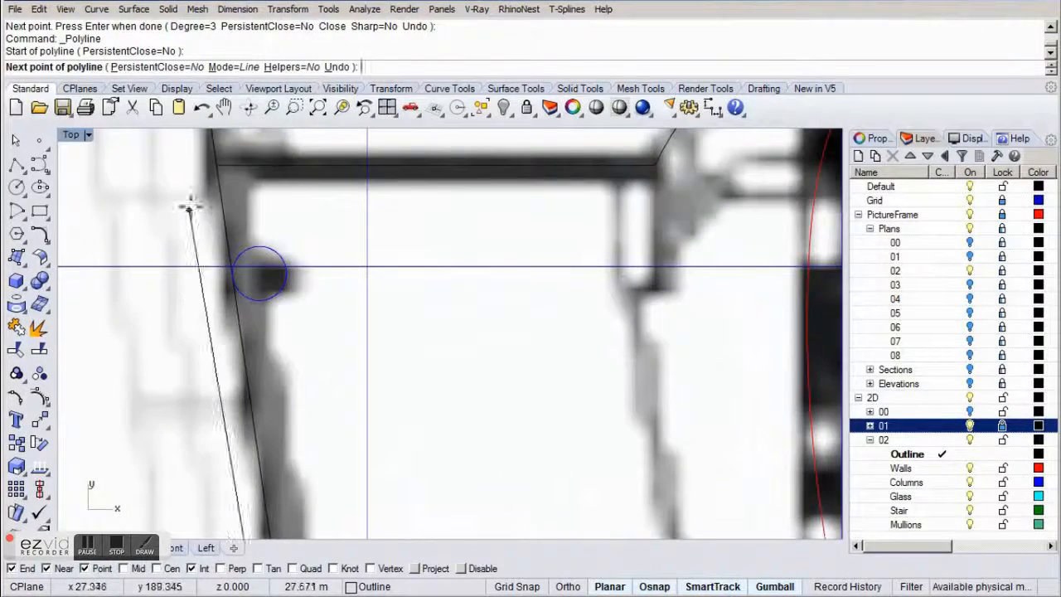
pyautogui.click(213, 164)
pyautogui.press('Return')
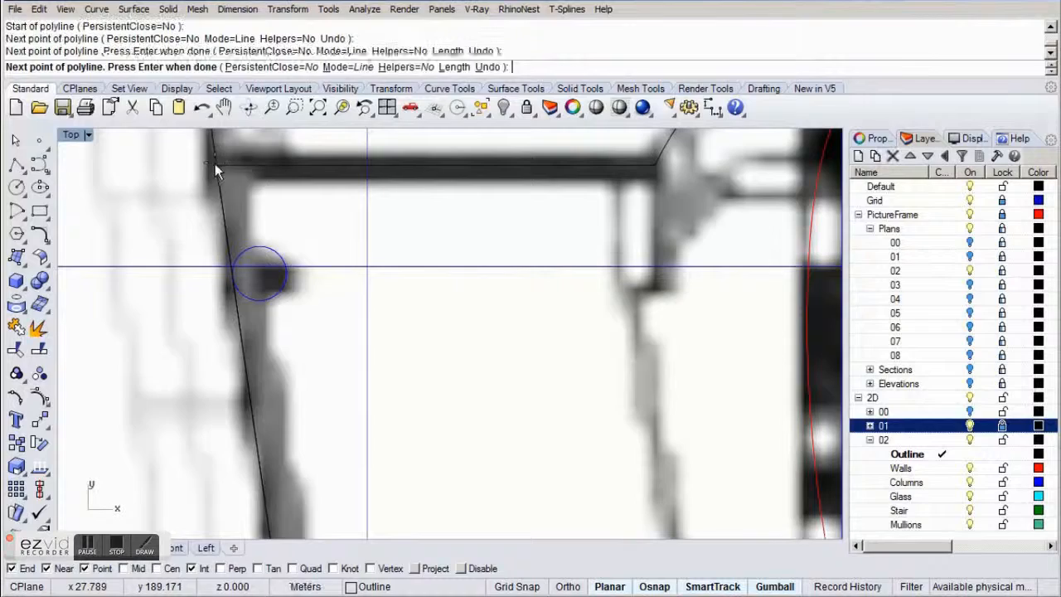
# Join the horizontal line, the core curve, the south facade curve and the west facade line into one closed curve.
pyautogui.scroll(-5, 260, 170)
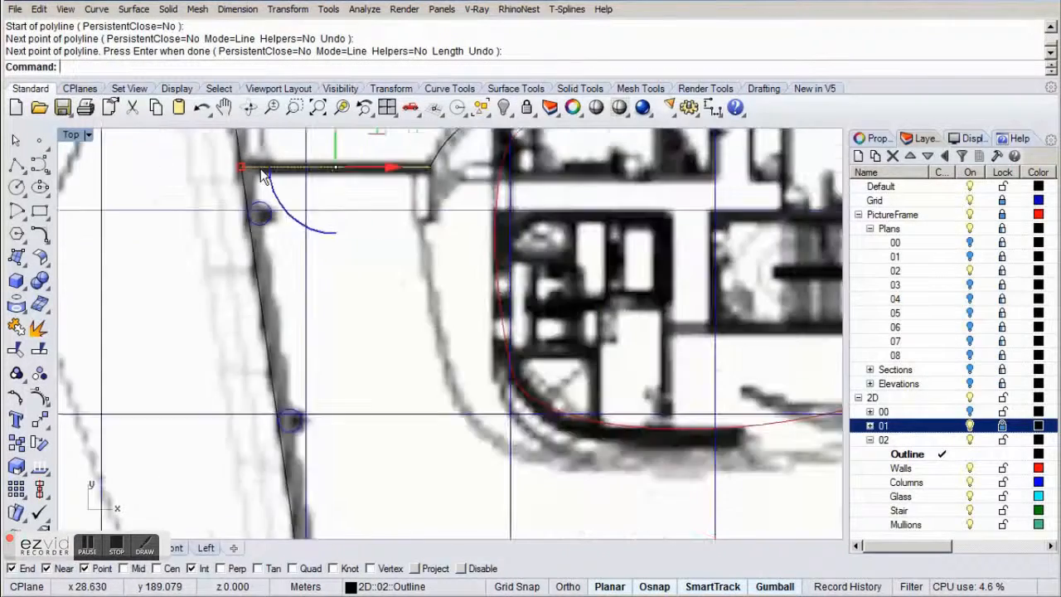
pyautogui.keyDown('shift'); pyautogui.click(397, 147); pyautogui.keyUp('shift')
pyautogui.moveTo(698, 444); pyautogui.dragTo(590, 364, button='right')
pyautogui.keyDown('shift'); pyautogui.click(655, 375); pyautogui.keyUp('shift')
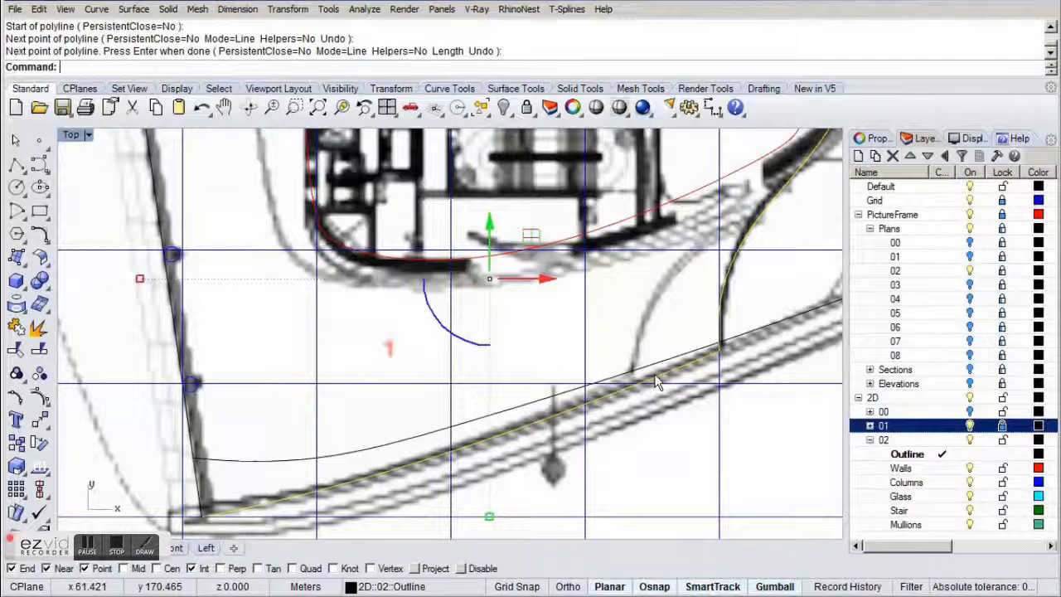
pyautogui.click(202, 495)
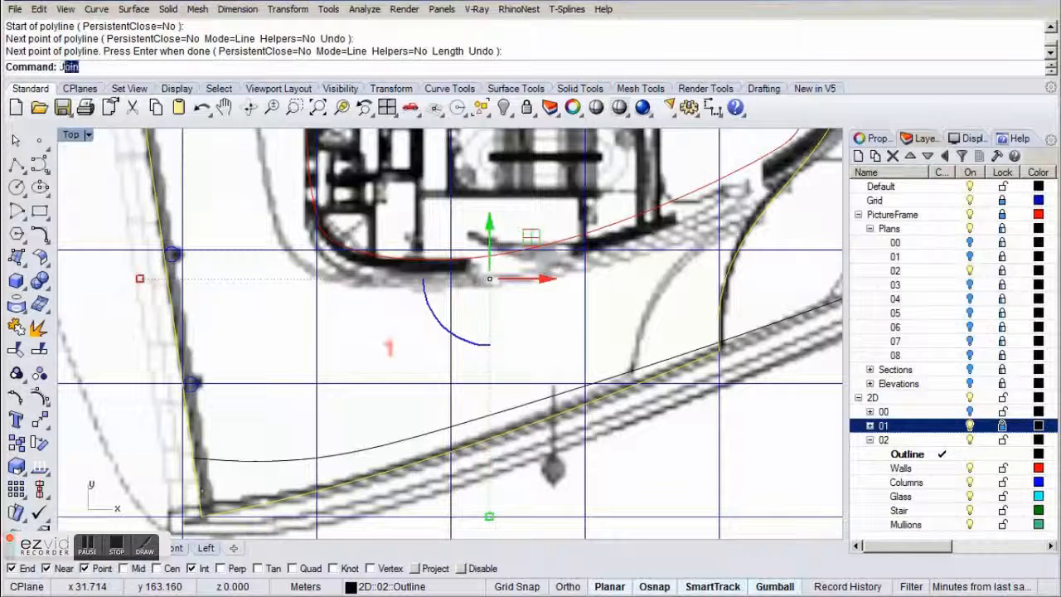
pyautogui.press('Return')
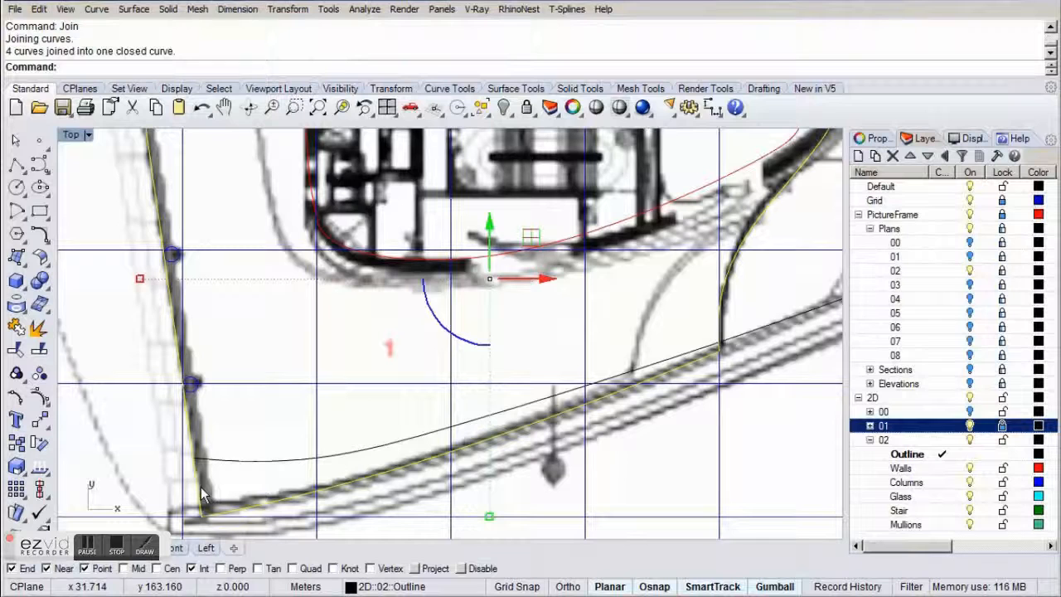
pyautogui.click(366, 429)
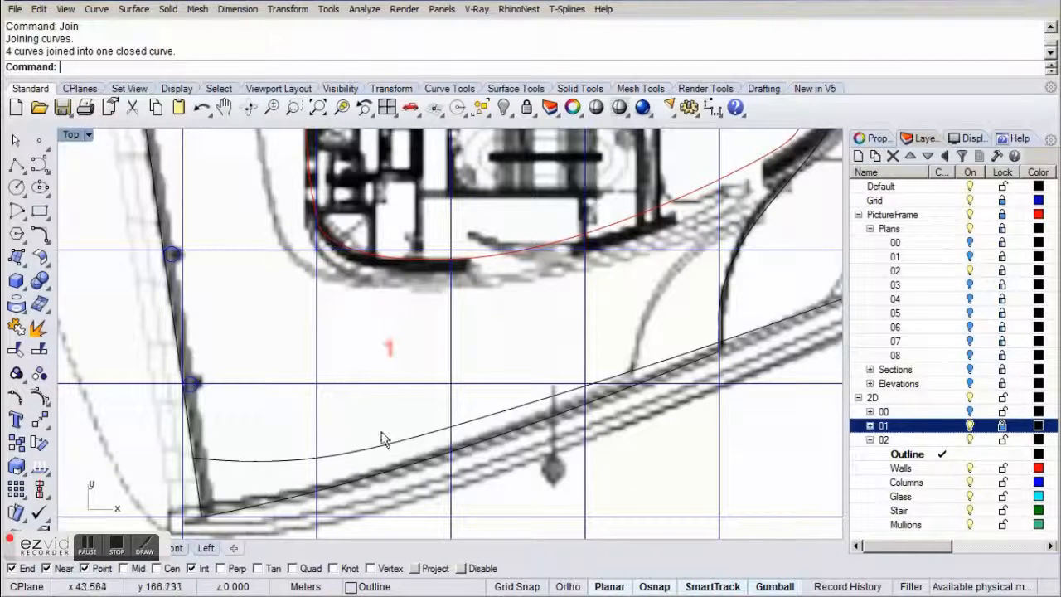
# Make the Walls layer under 02 current, unlock layer 01, and copy all objects on 01's Walls layer to 02's Walls layer.
pyautogui.doubleClick(954, 470)
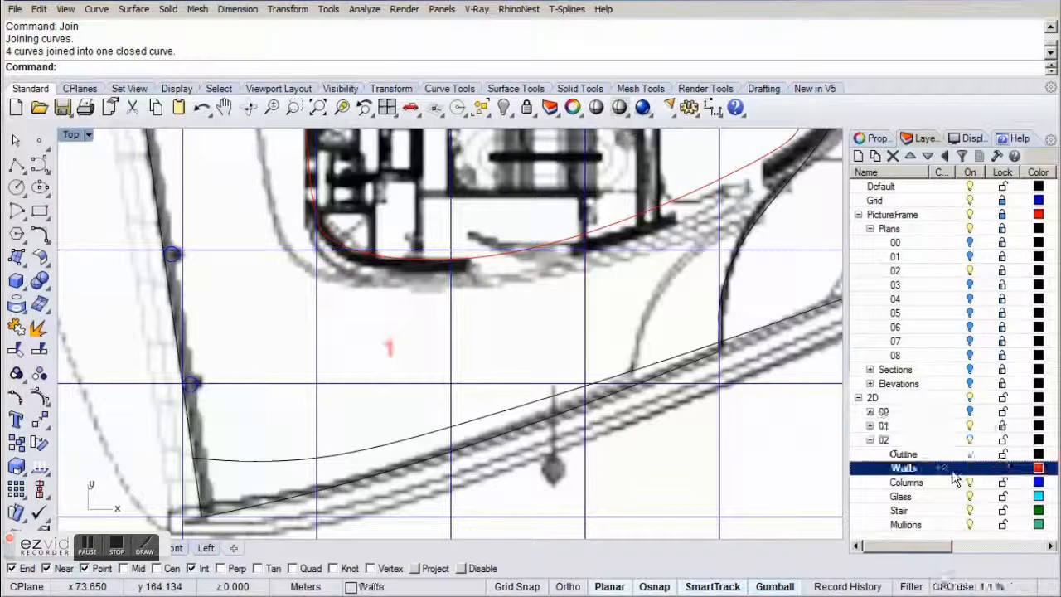
pyautogui.click(1002, 426)
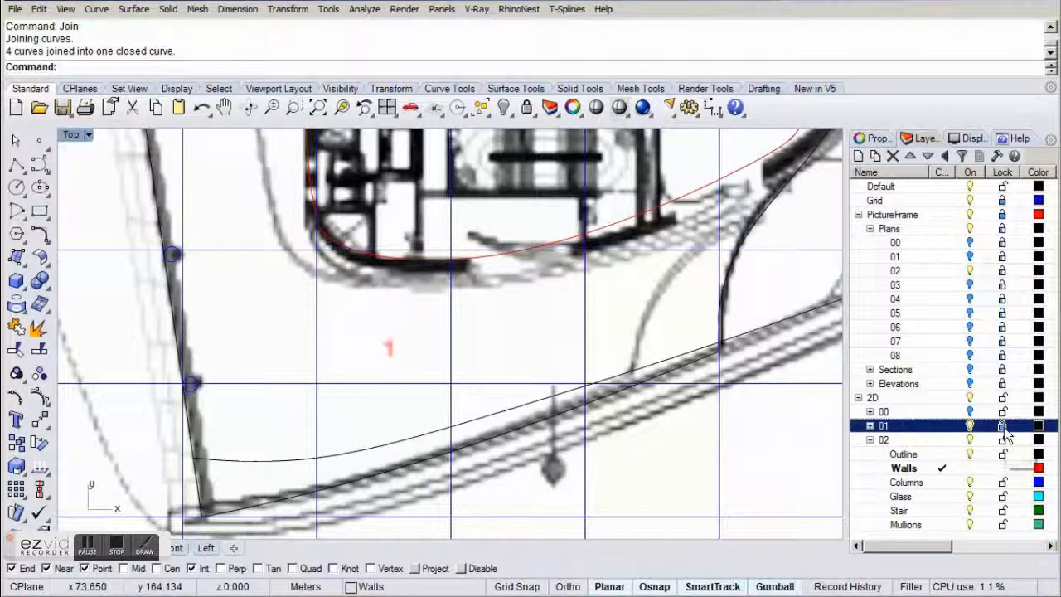
pyautogui.click(869, 426)
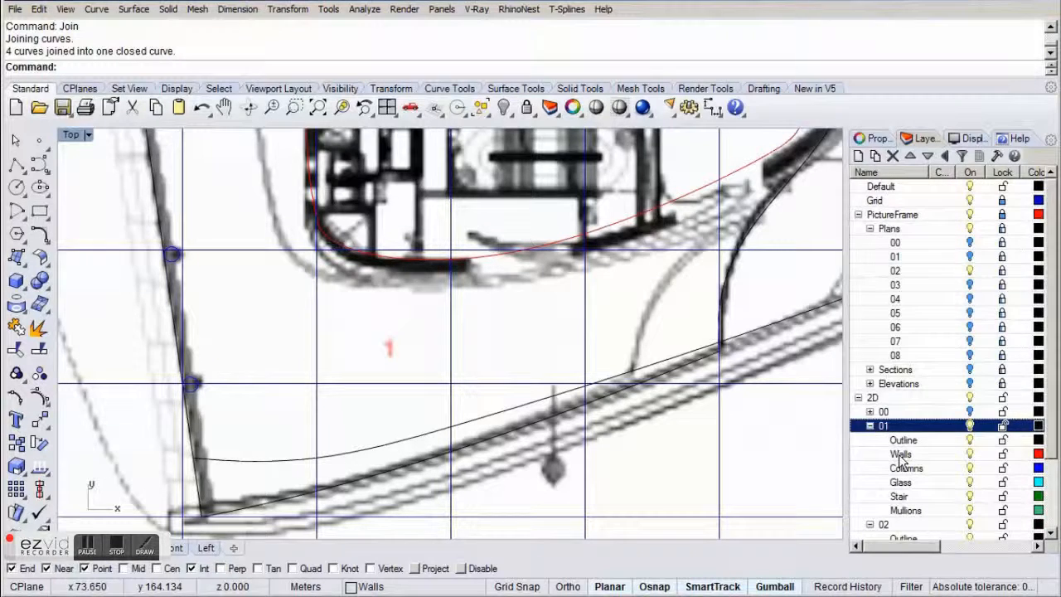
pyautogui.rightClick(899, 453)
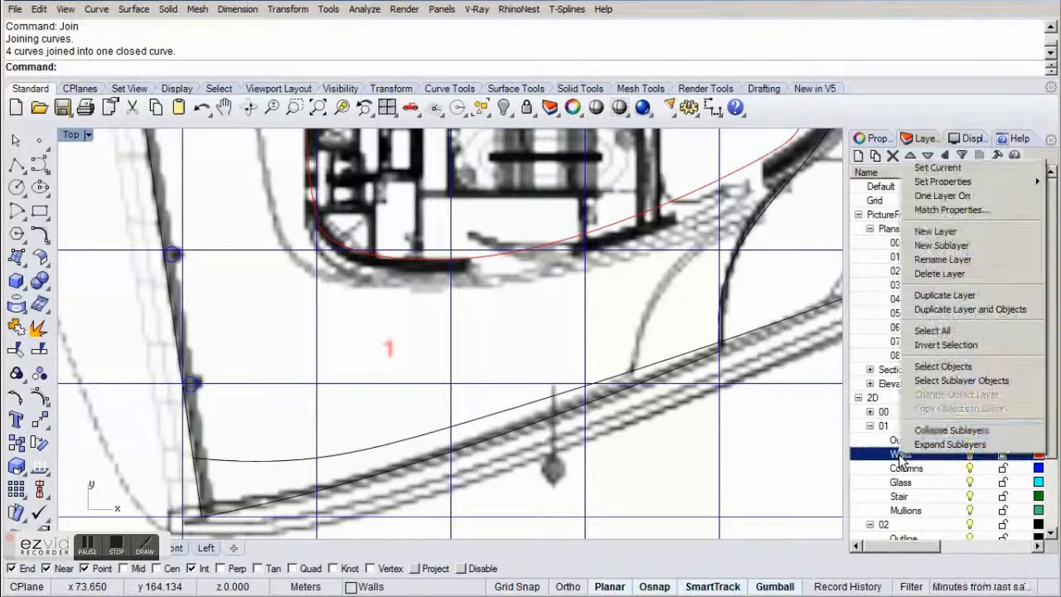
pyautogui.click(941, 366)
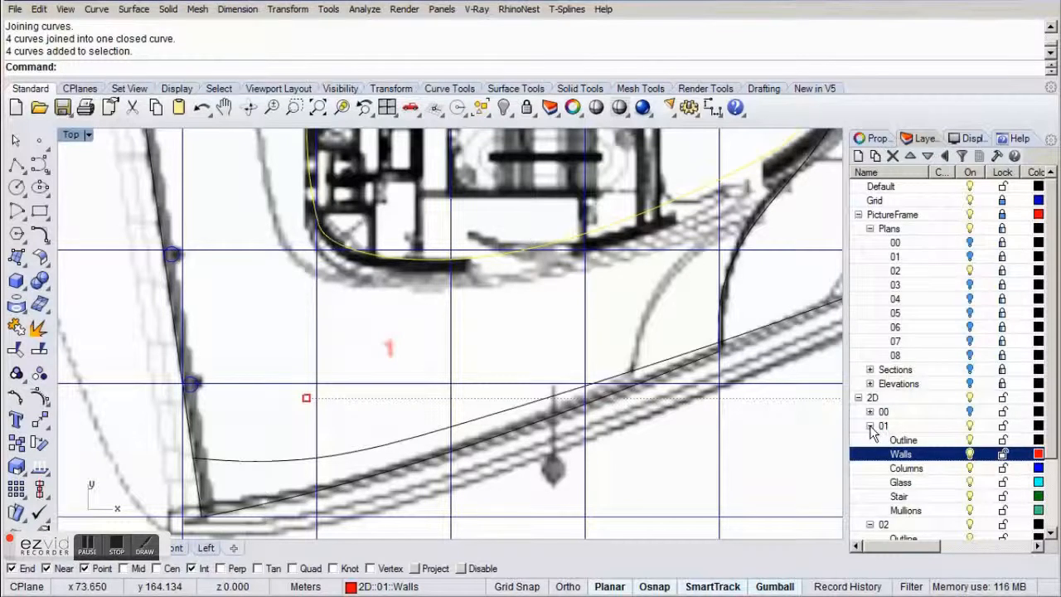
pyautogui.click(883, 426)
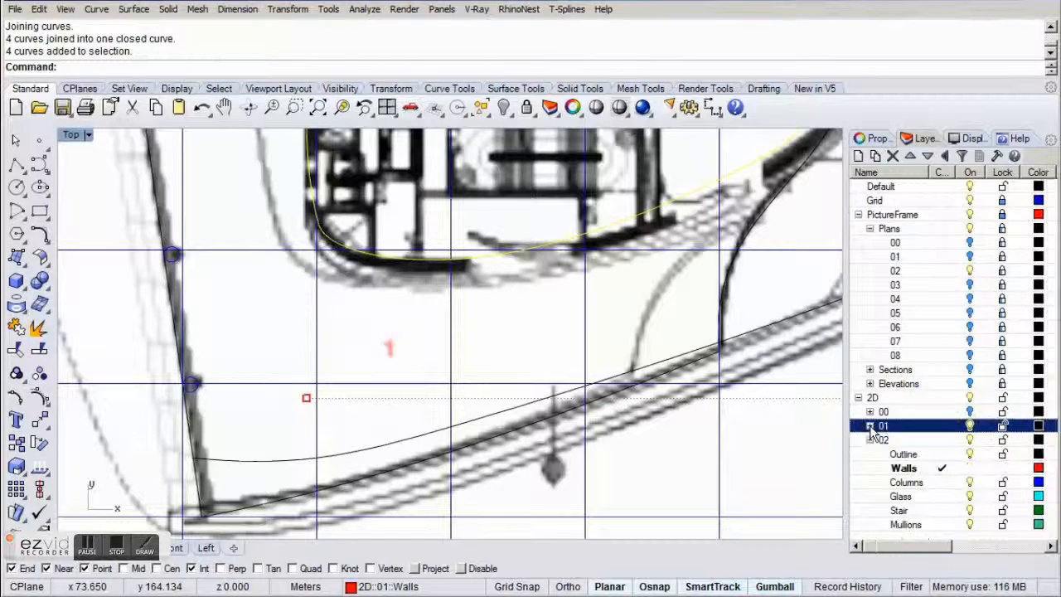
pyautogui.rightClick(905, 468)
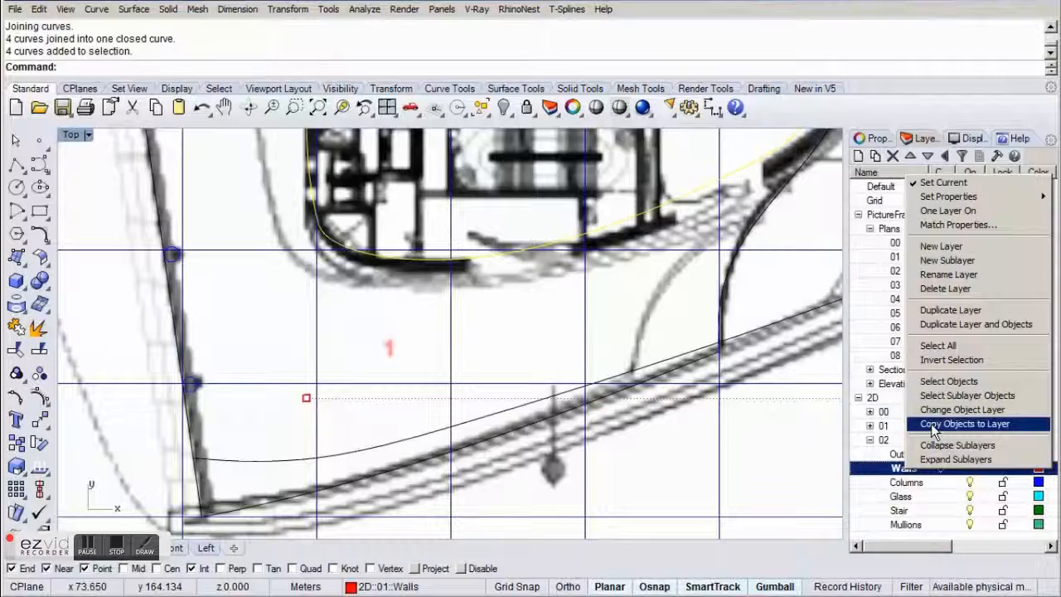
pyautogui.click(933, 424)
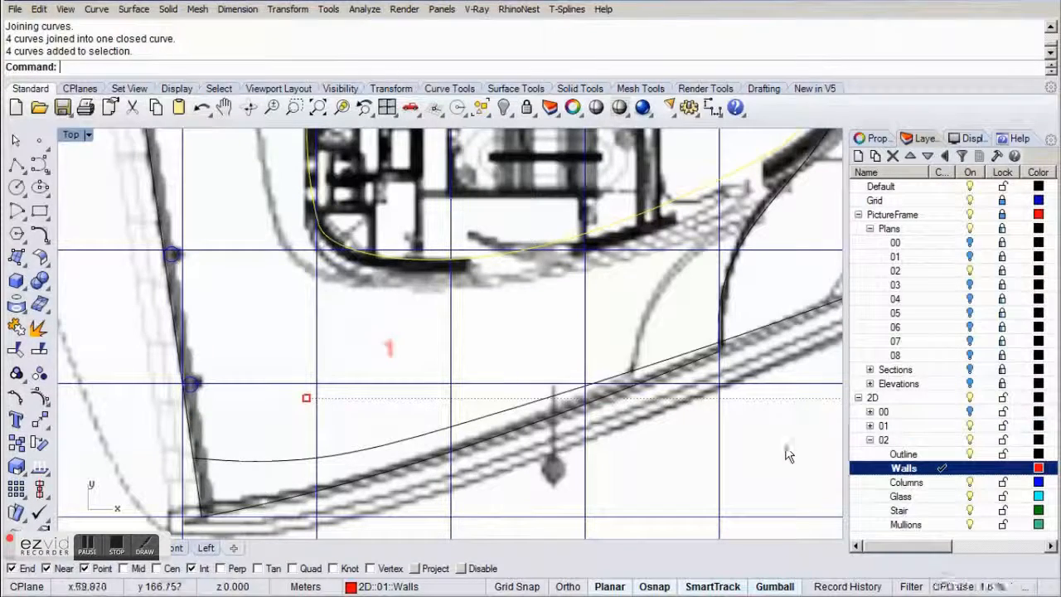
# Hide layer 01 and delete the inner rectangle of the copied core walls.
pyautogui.moveTo(795, 334); pyautogui.dragTo(487, 475, button='right')
pyautogui.scroll(-5, 486, 475)
pyautogui.scroll(3, 635, 427)
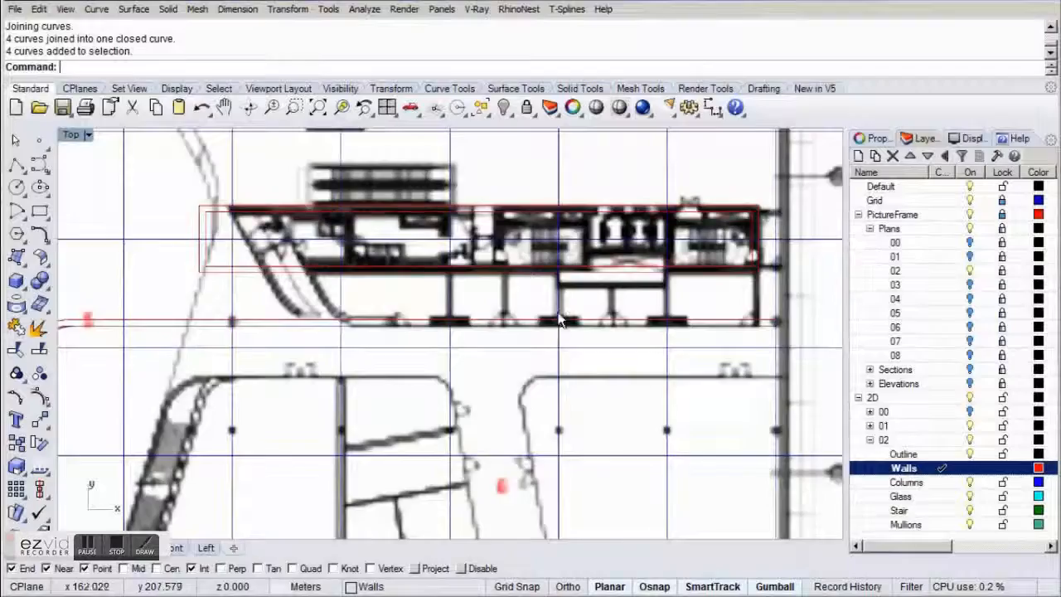
pyautogui.scroll(3, 342, 314)
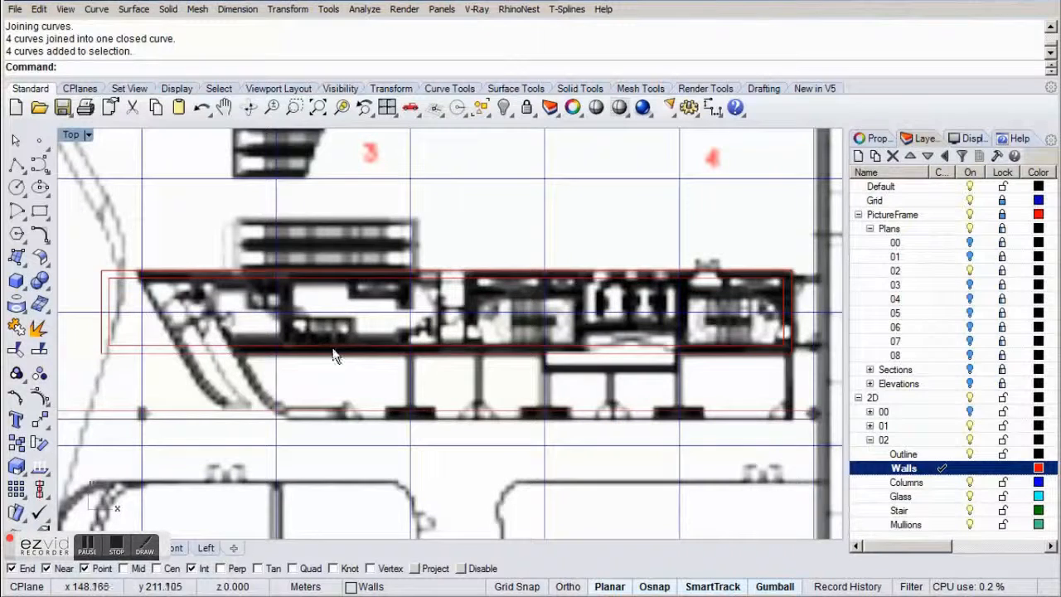
pyautogui.click(337, 351)
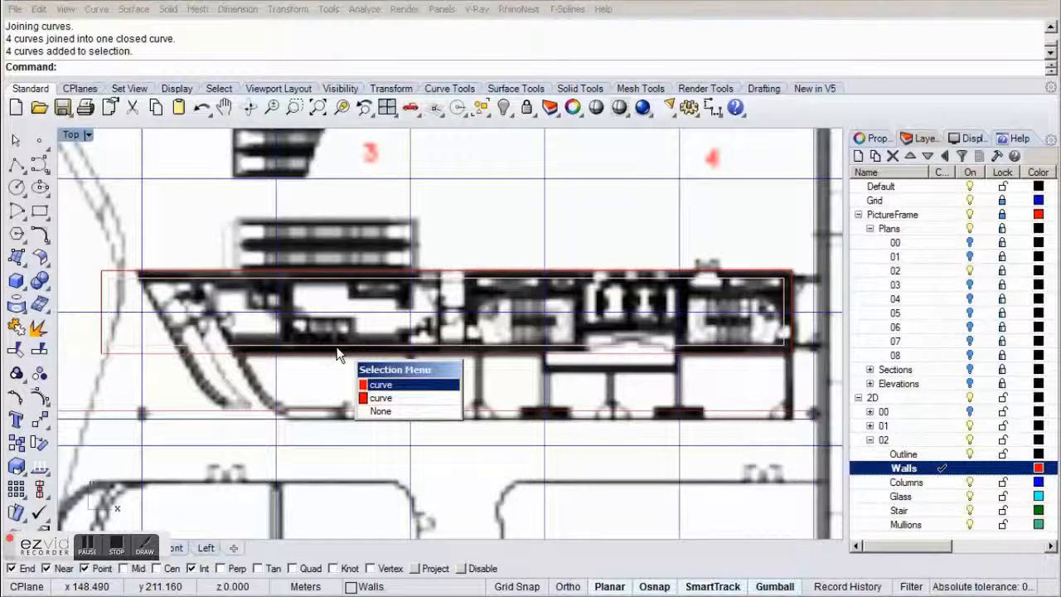
pyautogui.click(382, 385)
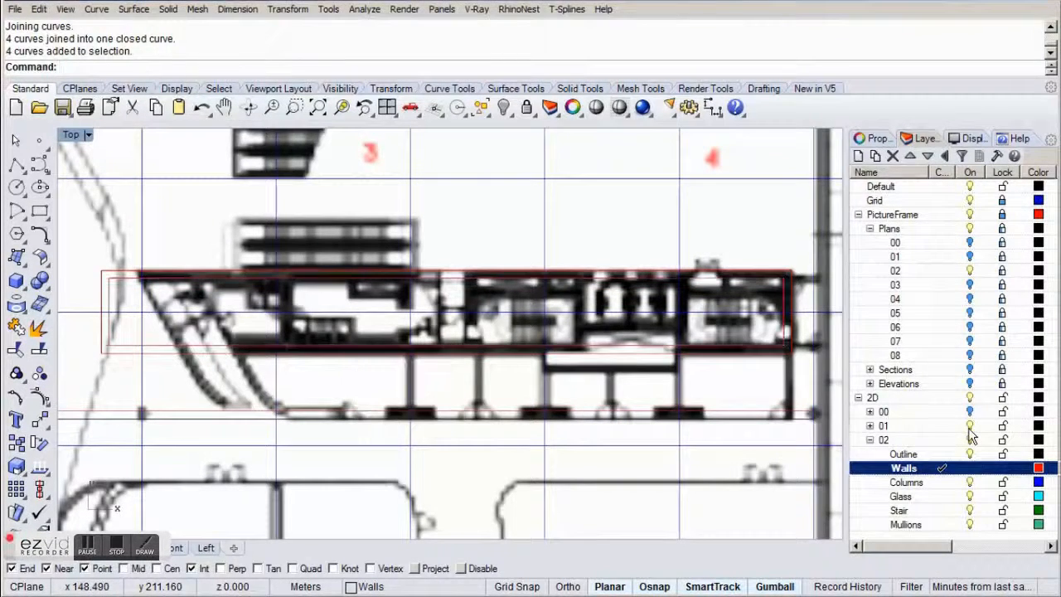
pyautogui.click(551, 353)
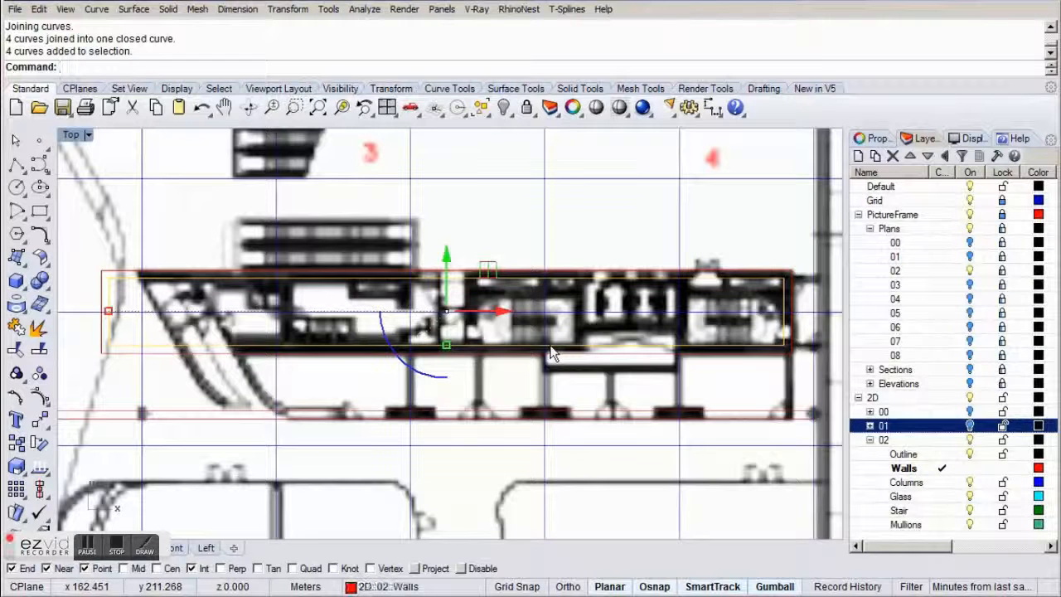
pyautogui.press('Delete')
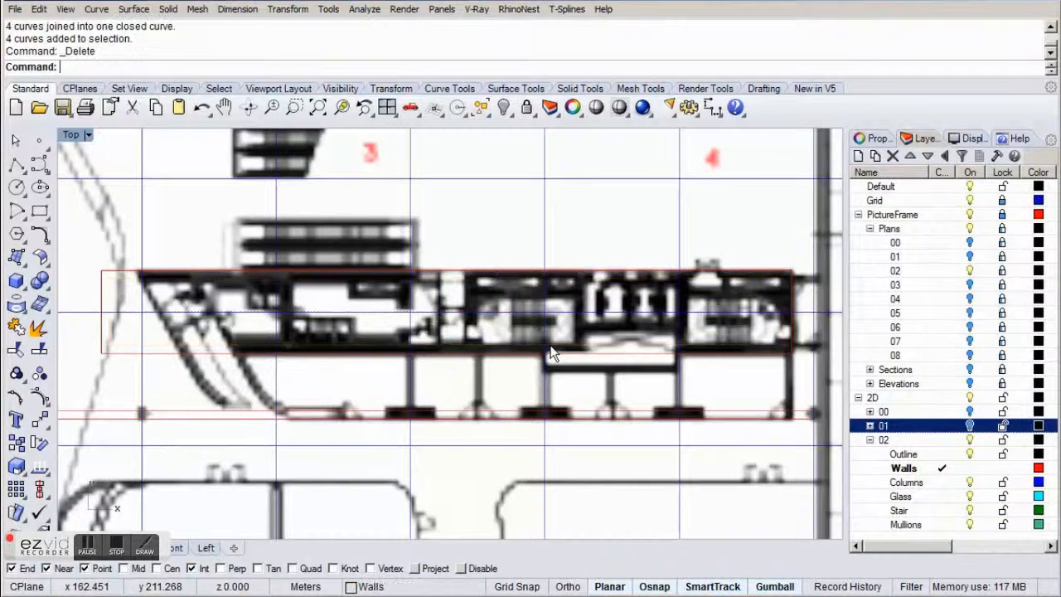
# Split the remaining core rectangle at its northwest corner and at a point on its south edge, and delete the southwest piece.
pyautogui.click(547, 360)
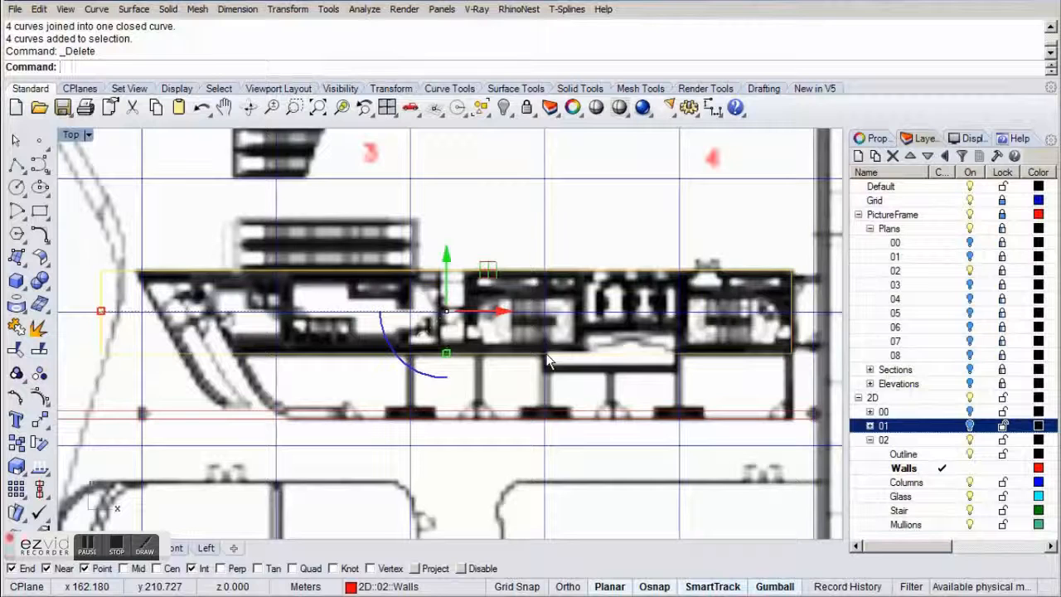
pyautogui.press('Return')
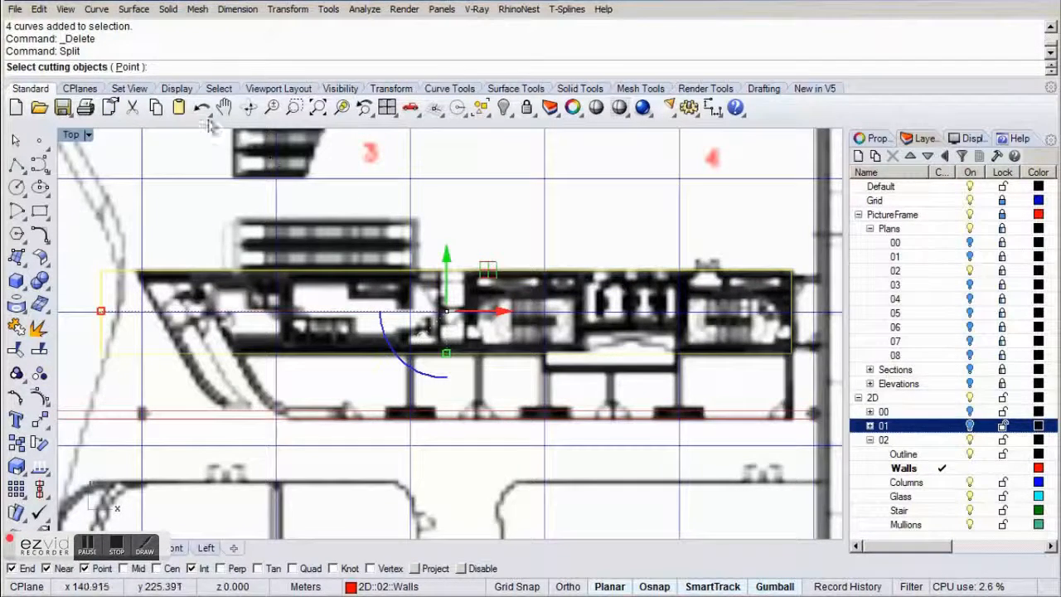
pyautogui.click(128, 67)
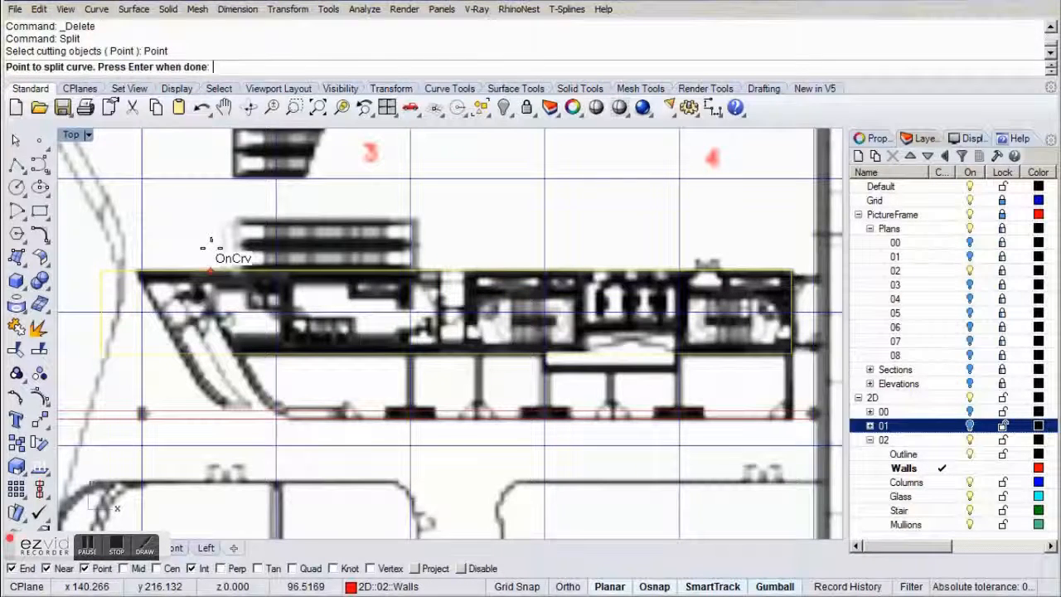
pyautogui.click(125, 263)
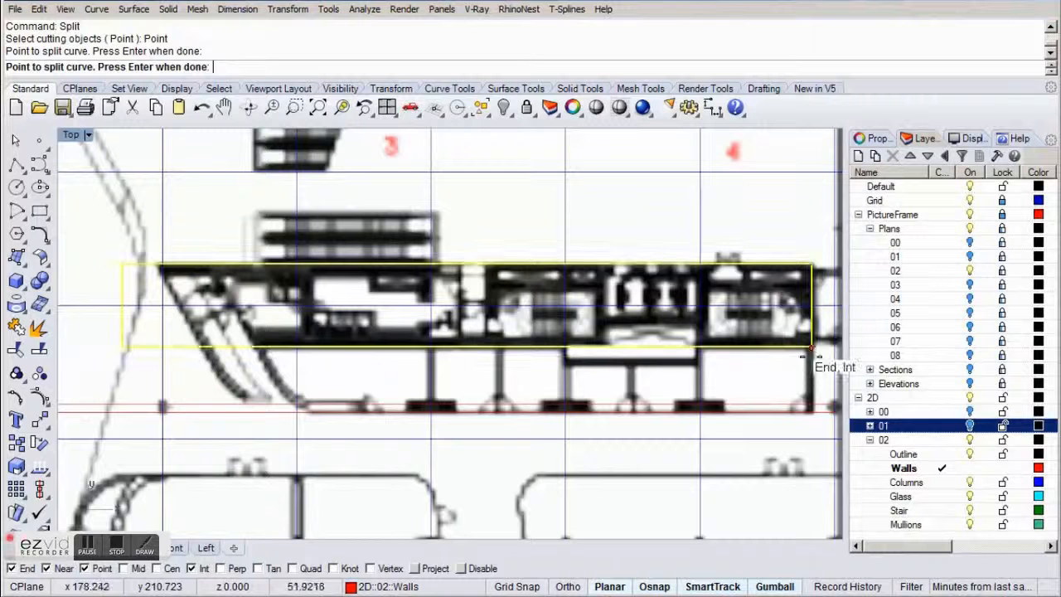
pyautogui.click(340, 354)
pyautogui.press('Return')
pyautogui.click(311, 358)
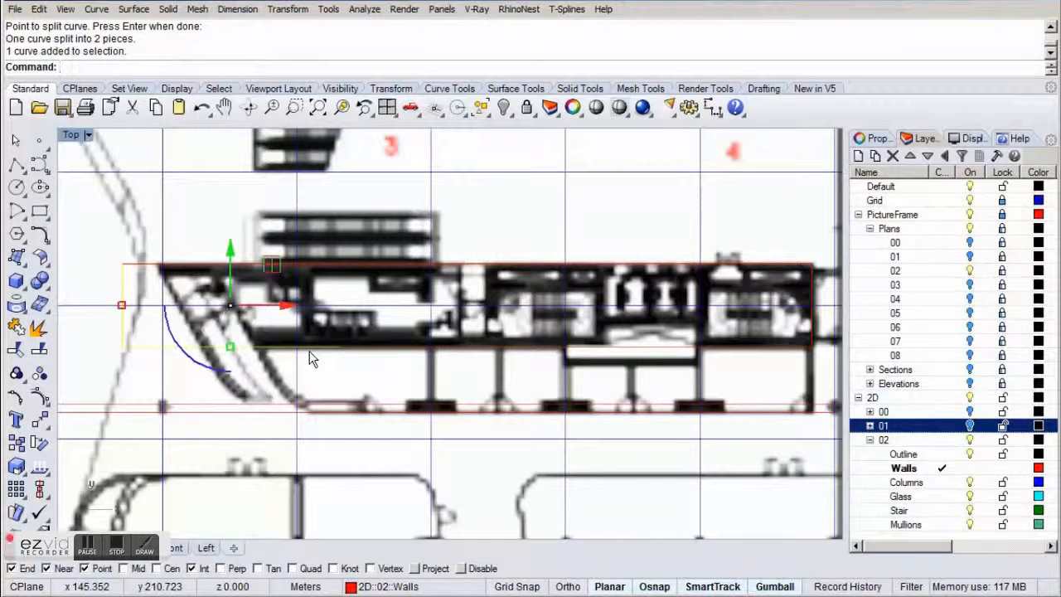
pyautogui.press('Delete')
# Show the core wall curve's control points and shift its south edge points down to just below the long horizontal walls.
pyautogui.click(355, 349)
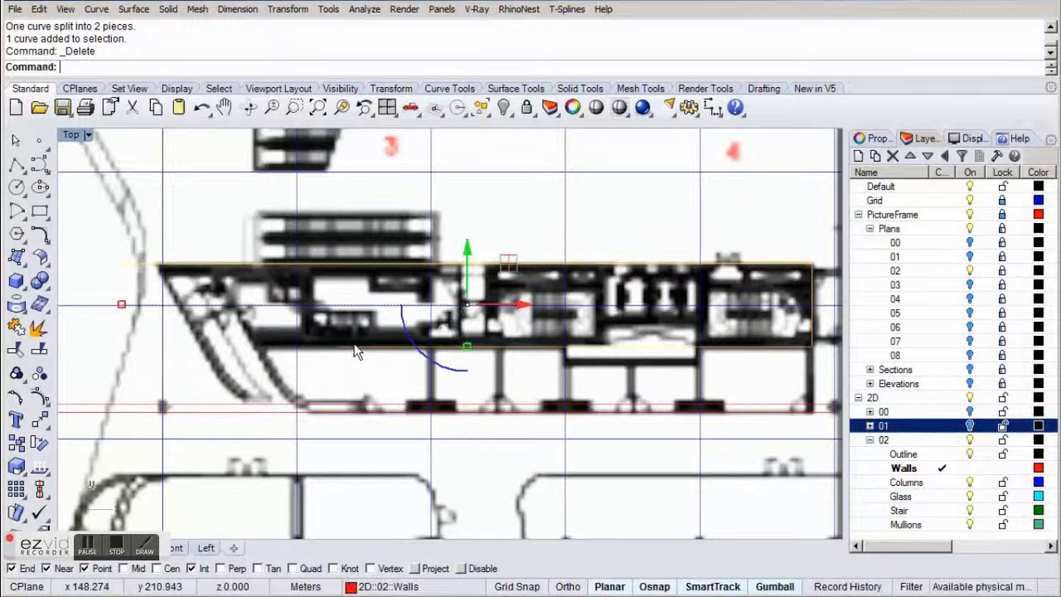
pyautogui.press('F10')
pyautogui.moveTo(320, 334); pyautogui.dragTo(839, 378)
pyautogui.moveTo(577, 293); pyautogui.dragTo(604, 377)
# Move the south edge points from the southeast corner onto the lower horizontal wall line, and turn the control points off.
pyautogui.write('M')
pyautogui.press('Return')
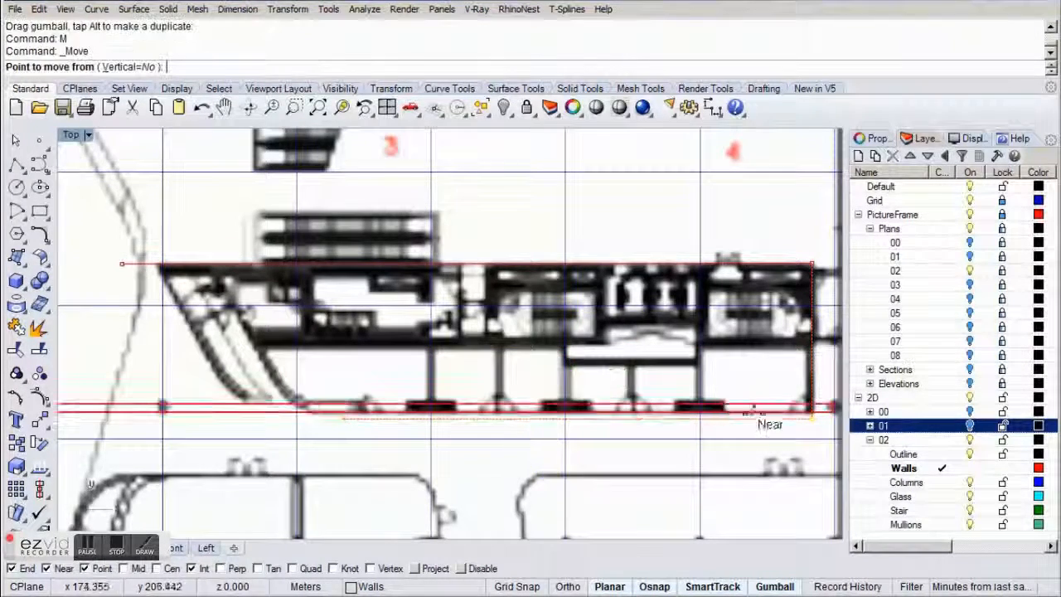
pyautogui.scroll(6, 680, 414)
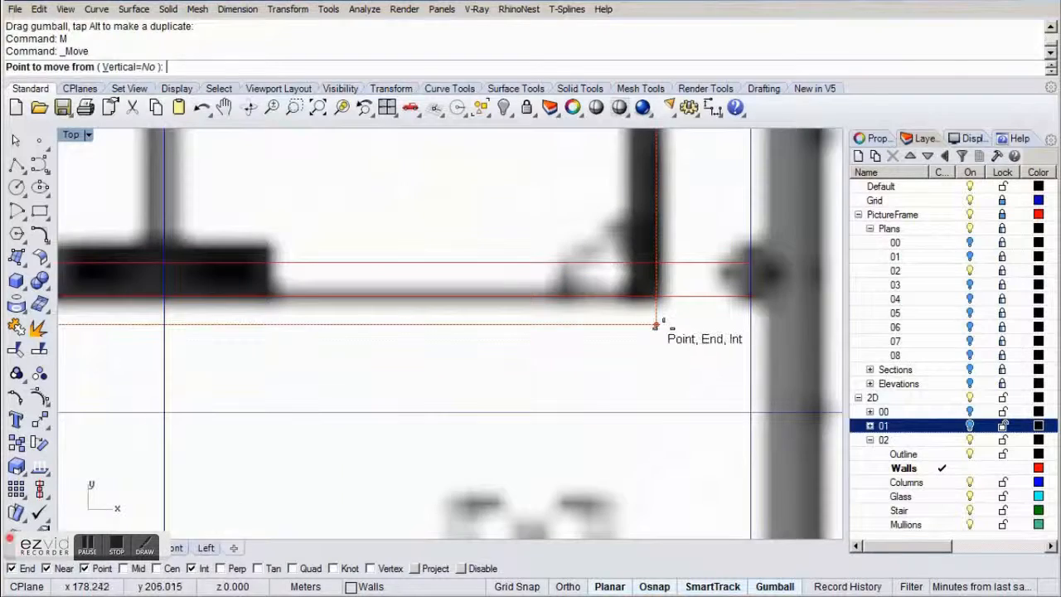
pyautogui.click(655, 325)
pyautogui.click(660, 299)
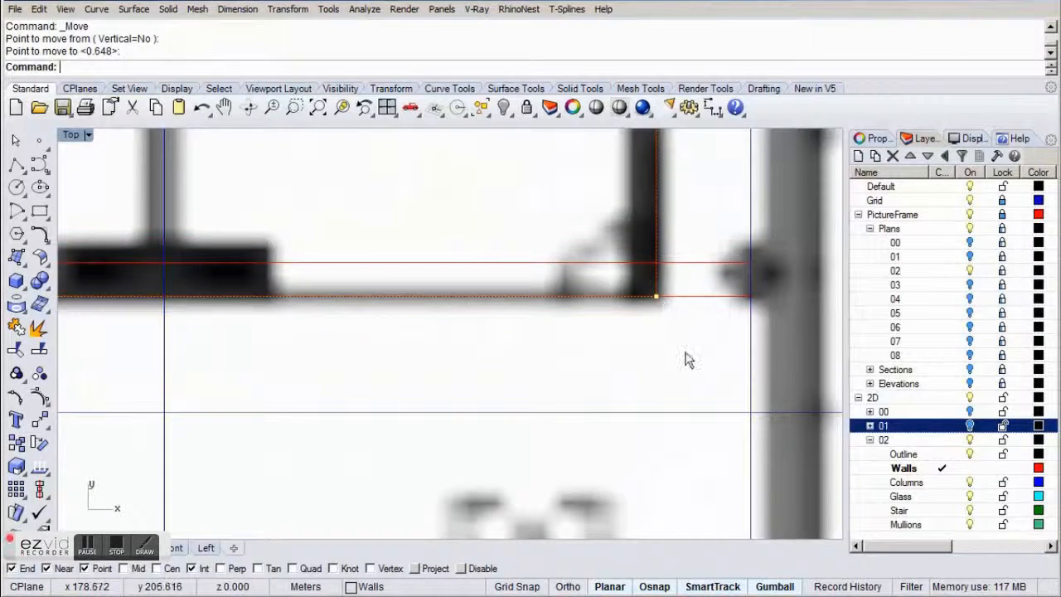
pyautogui.scroll(-3, 687, 360)
pyautogui.moveTo(324, 334); pyautogui.dragTo(521, 356, button='right')
pyautogui.scroll(-6, 521, 356)
pyautogui.moveTo(390, 357); pyautogui.dragTo(581, 371, button='right')
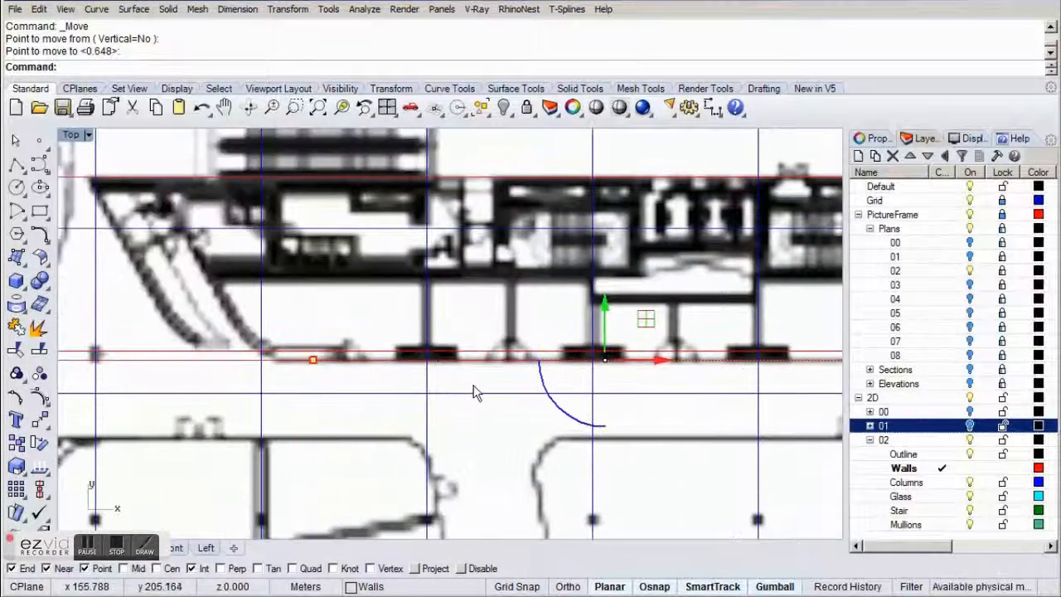
pyautogui.press('F11')
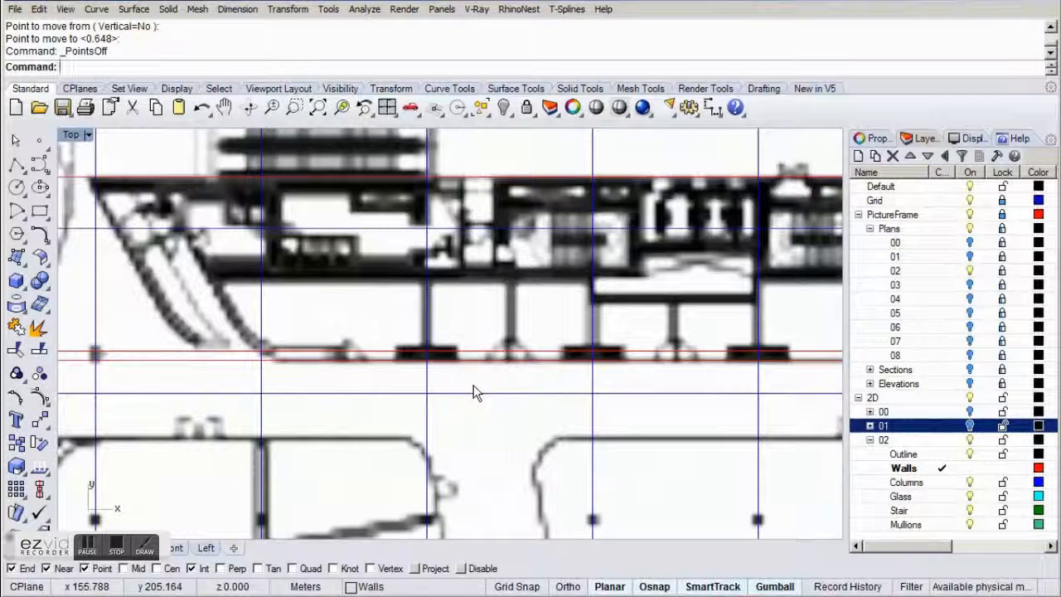
# Draw a straight polyline from the north wall's west end, sloping southeast to the nearby vertical grid line, parallel to the plan's slanted wall.
pyautogui.moveTo(425, 372); pyautogui.dragTo(473, 385, button='right')
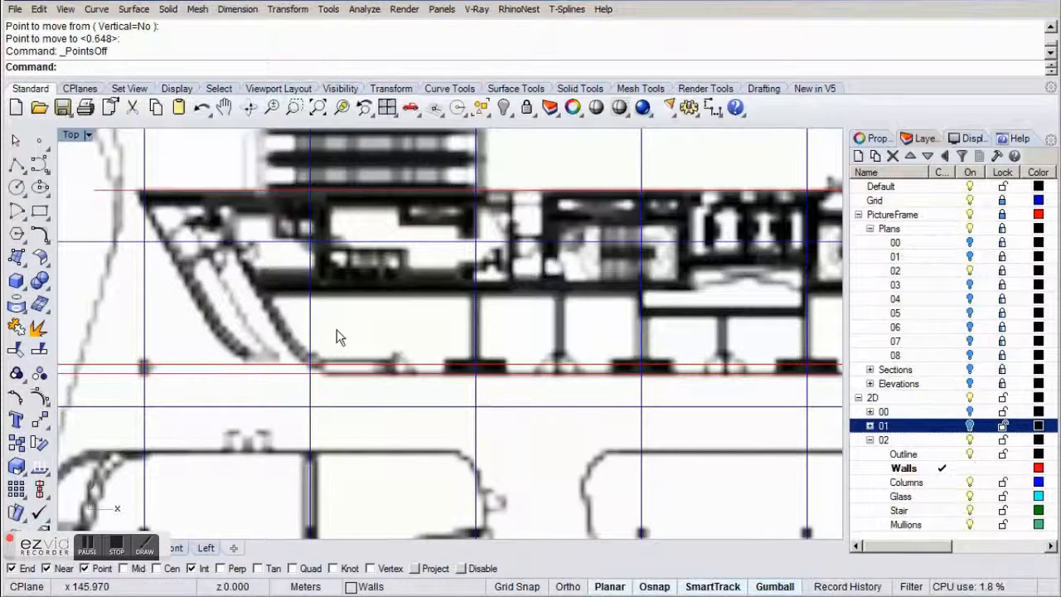
pyautogui.click(16, 164)
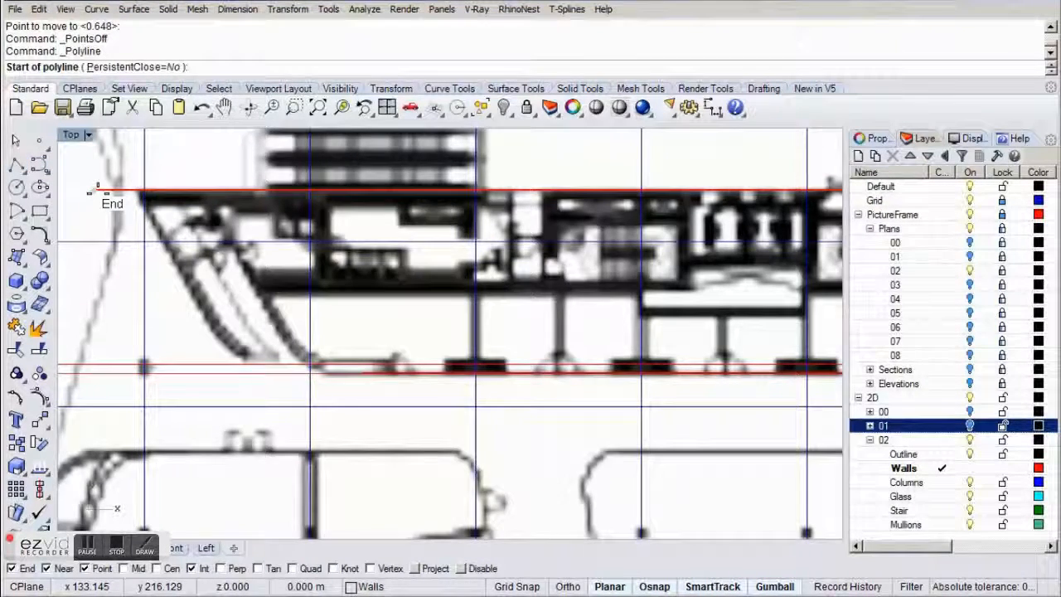
pyautogui.scroll(3, 97, 192)
pyautogui.click(93, 191)
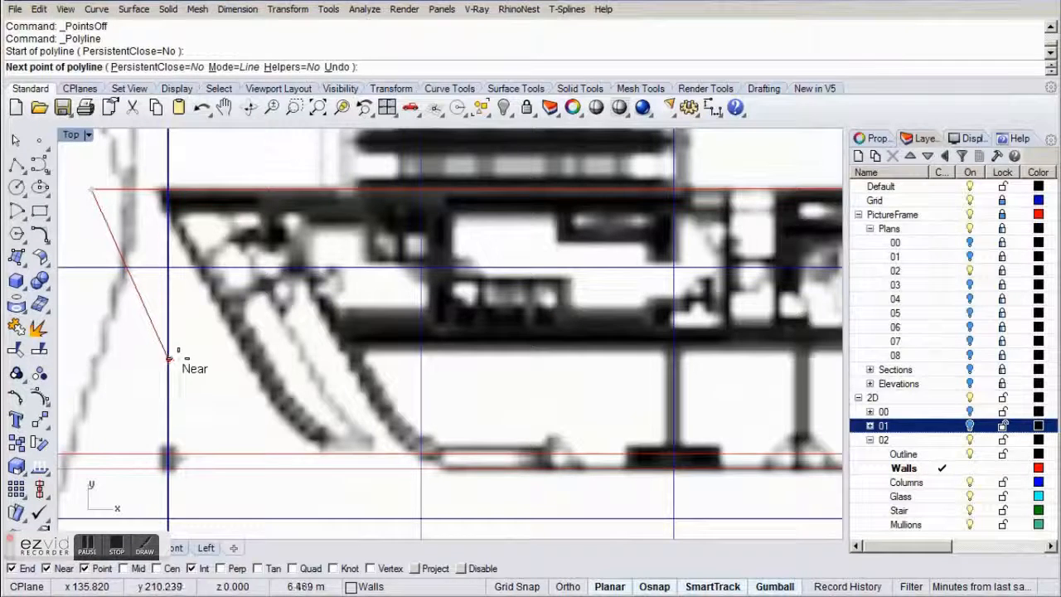
pyautogui.click(168, 331)
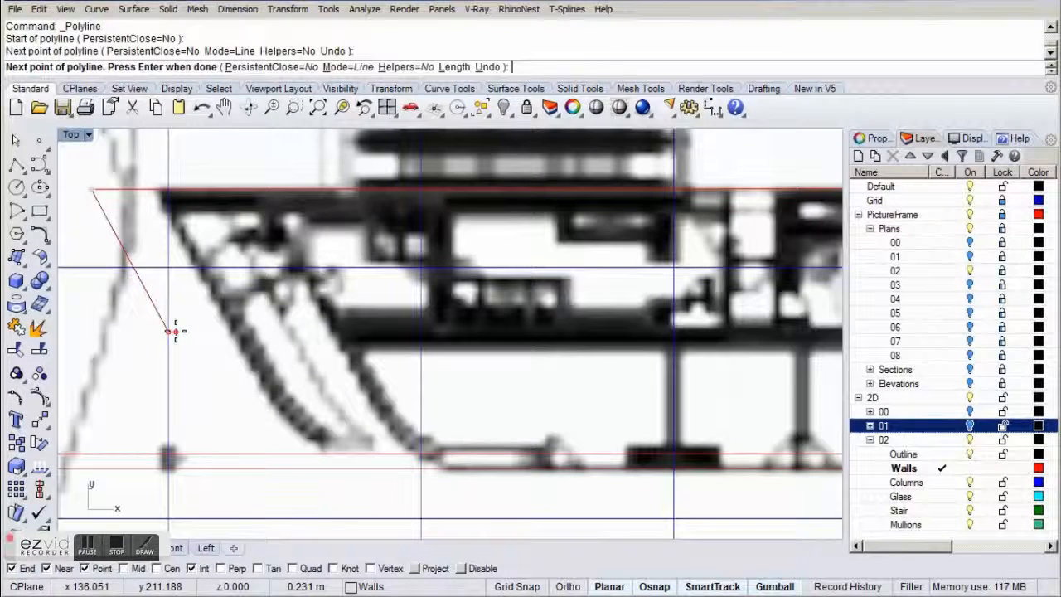
pyautogui.press('Return')
# Shift the slanted line and the north wall's west end point east onto the plan's slanted wall, and turn the control points off.
pyautogui.click(163, 322)
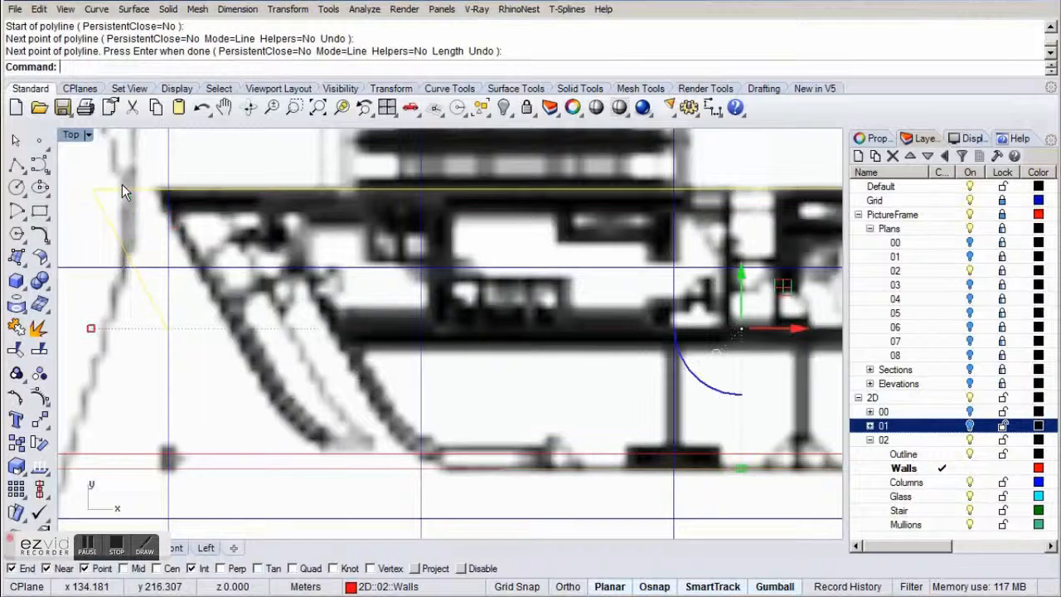
pyautogui.press('F10')
pyautogui.moveTo(72, 172); pyautogui.dragTo(195, 337)
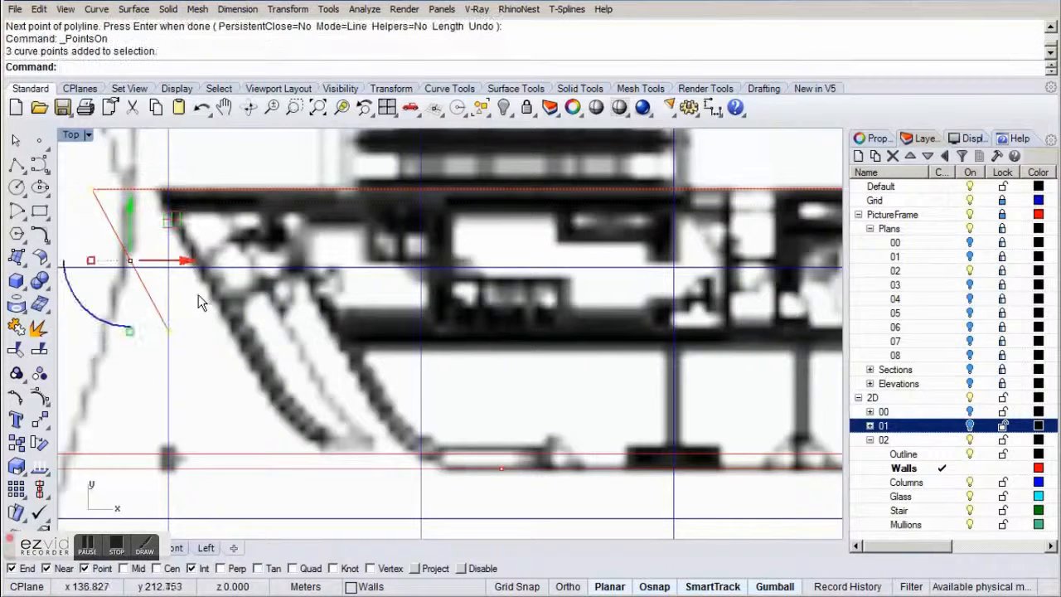
pyautogui.moveTo(186, 261); pyautogui.dragTo(253, 272)
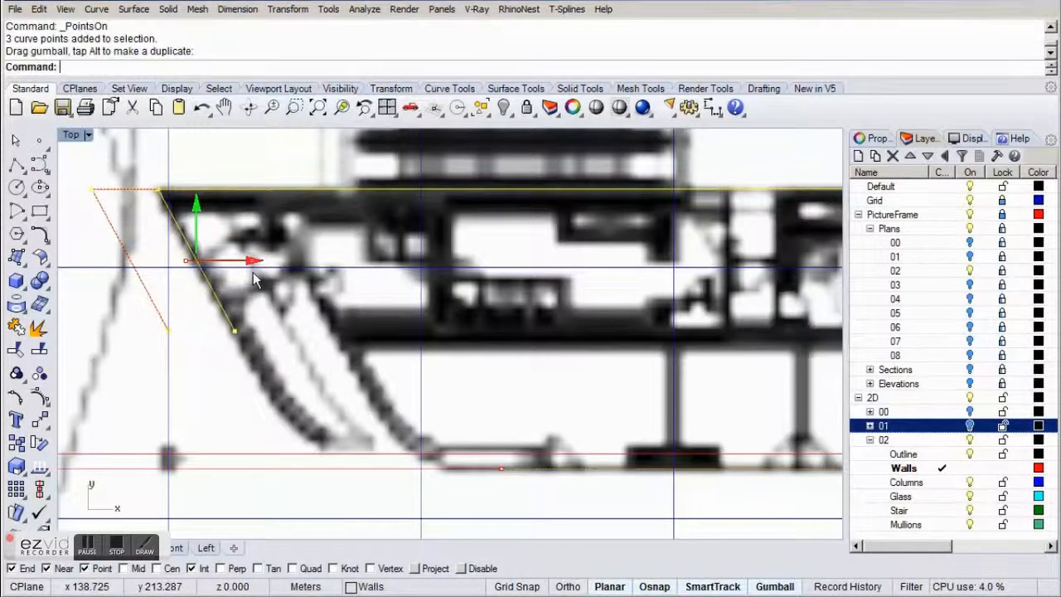
pyautogui.press('F11')
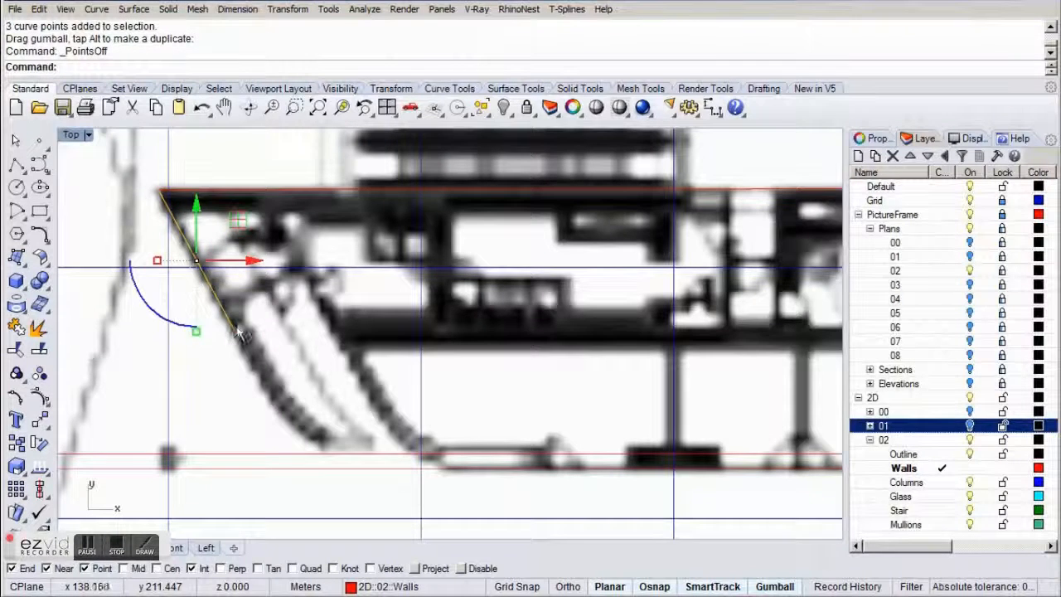
# Join the slanted line and the core wall curve into one open curve.
pyautogui.click(276, 192)
pyautogui.write('j')
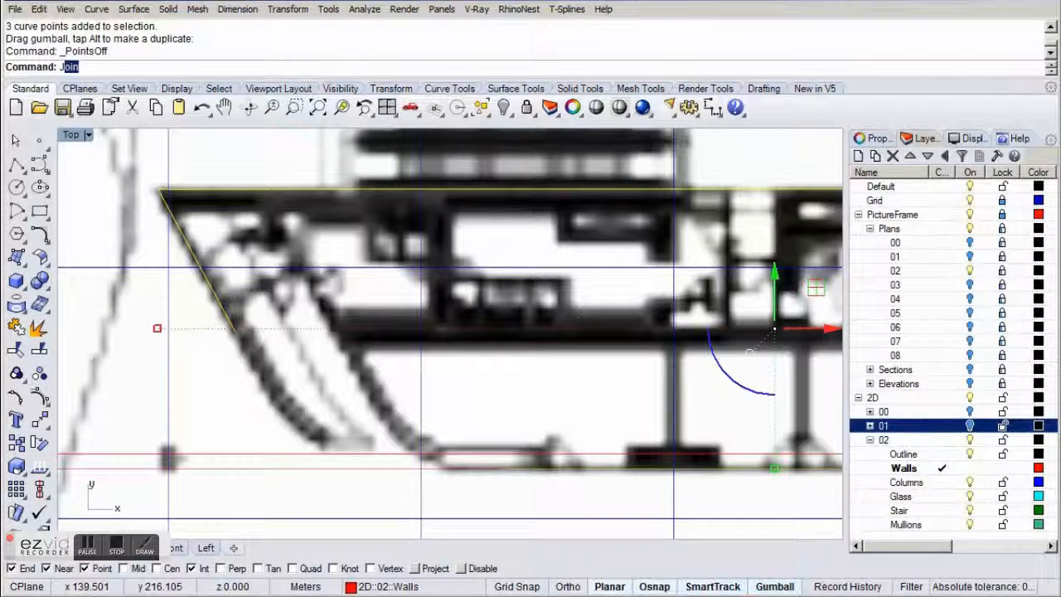
pyautogui.press('Return')
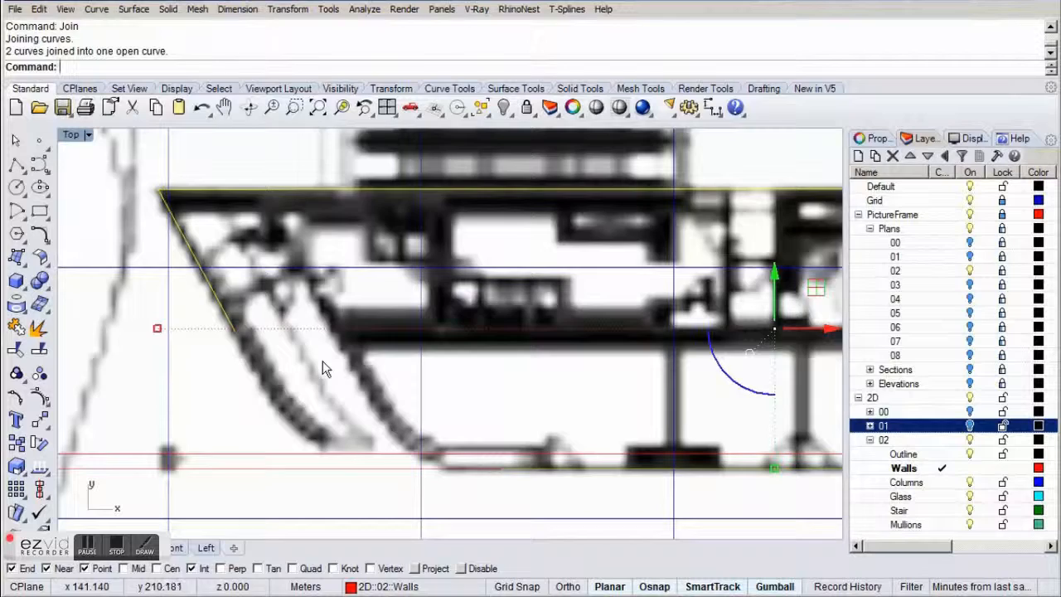
# Create a curve blend from the core wall's south edge to the slanted line's lower end, with tangency continuity at end 1.
pyautogui.scroll(-2, 322, 361)
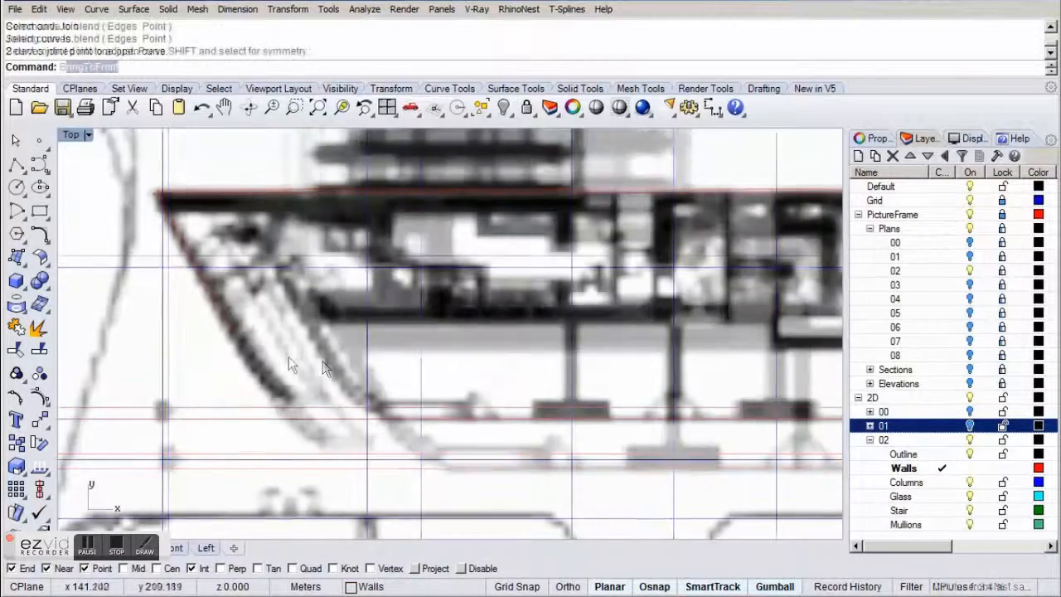
pyautogui.write('BlendCrv')
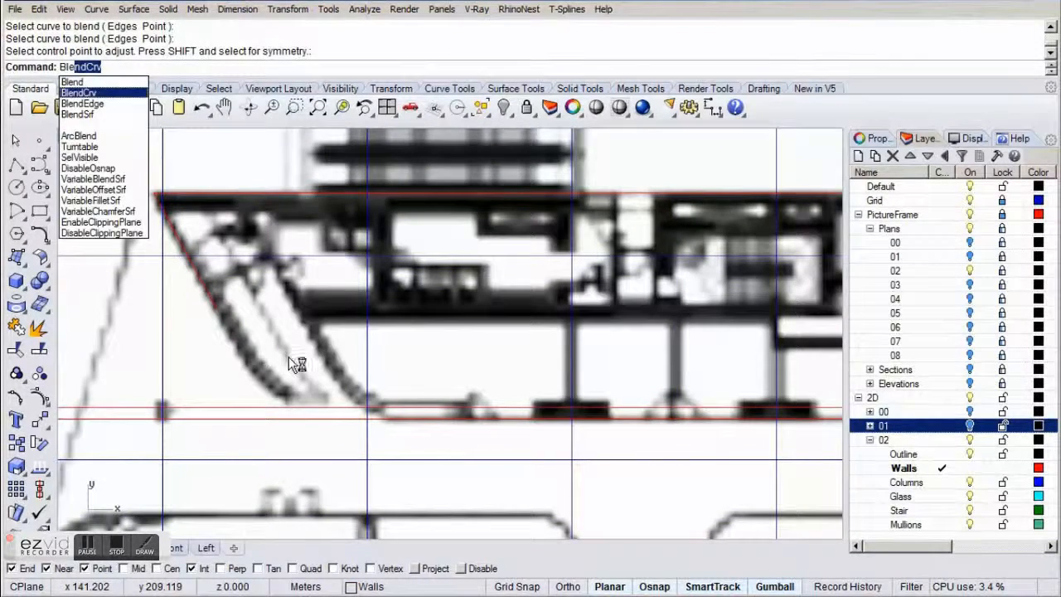
pyautogui.press('Return')
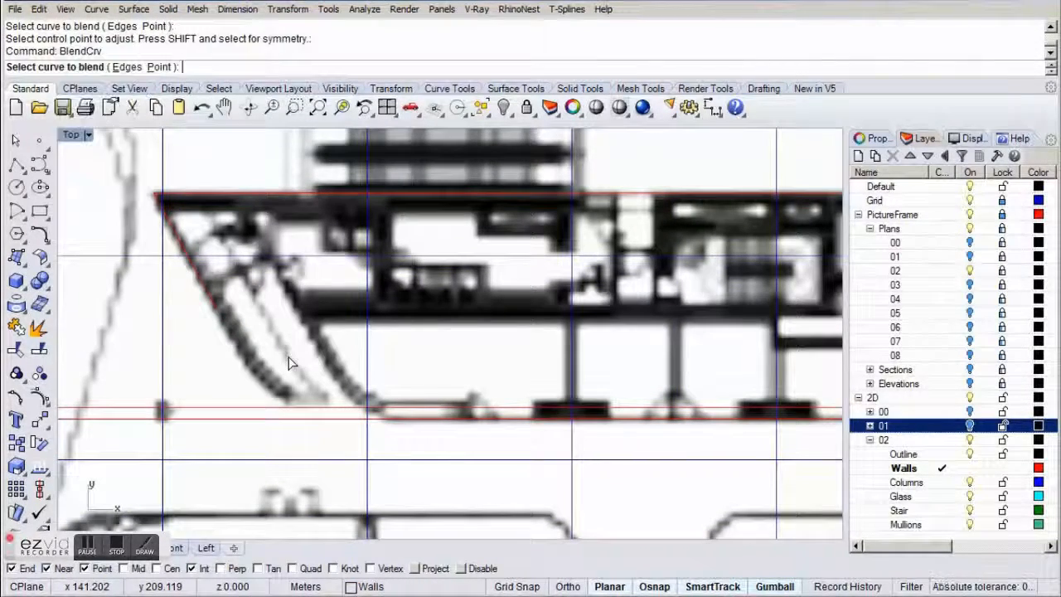
pyautogui.click(653, 421)
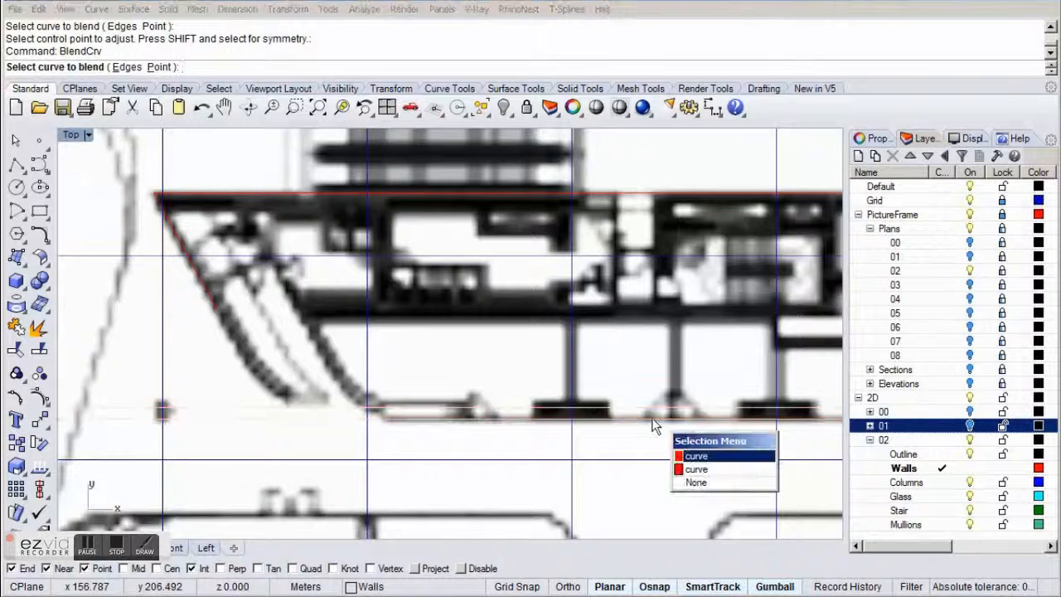
pyautogui.click(696, 469)
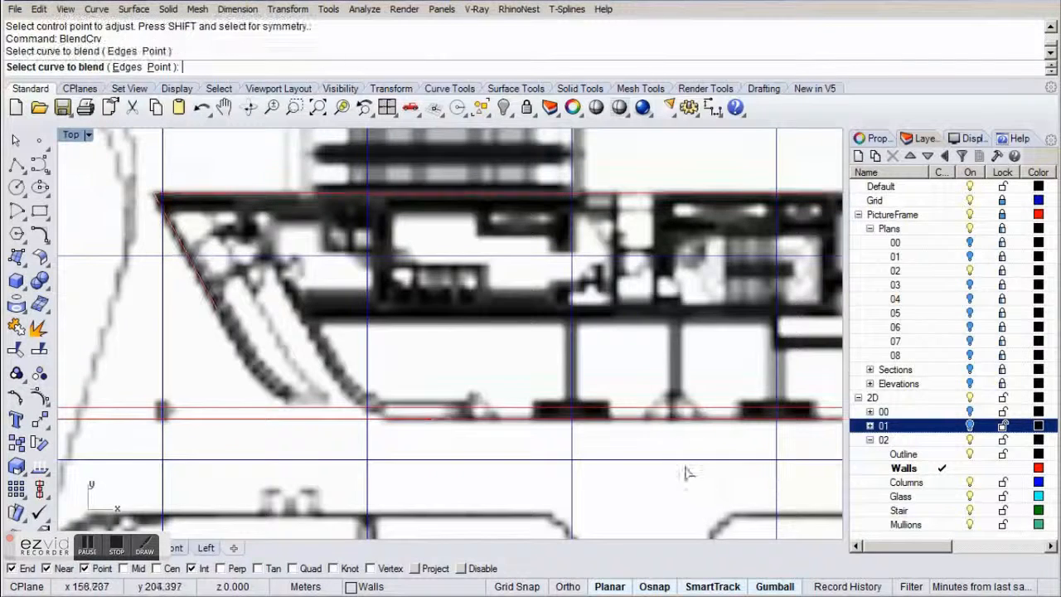
pyautogui.click(216, 309)
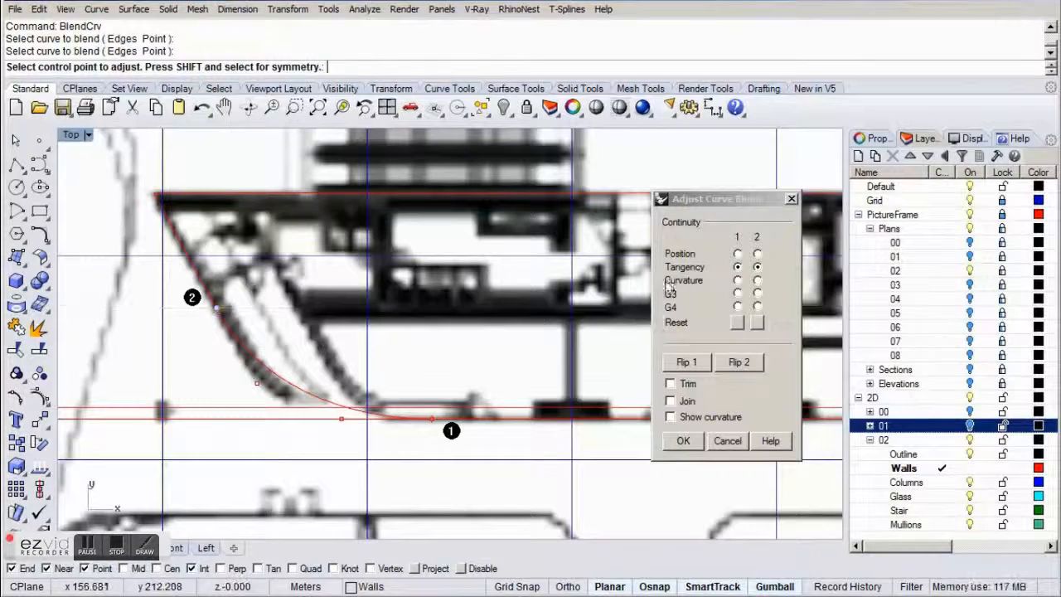
pyautogui.click(737, 267)
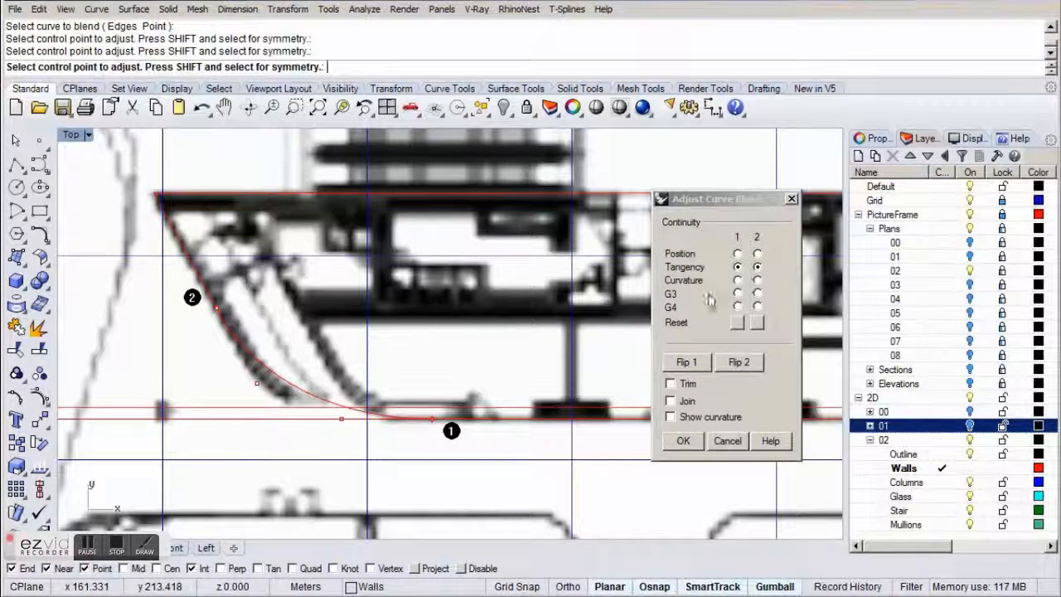
# Lengthen the blend's handle along the slanted line to follow the plan's rounded wall more closely, and accept the blend.
pyautogui.click(256, 382)
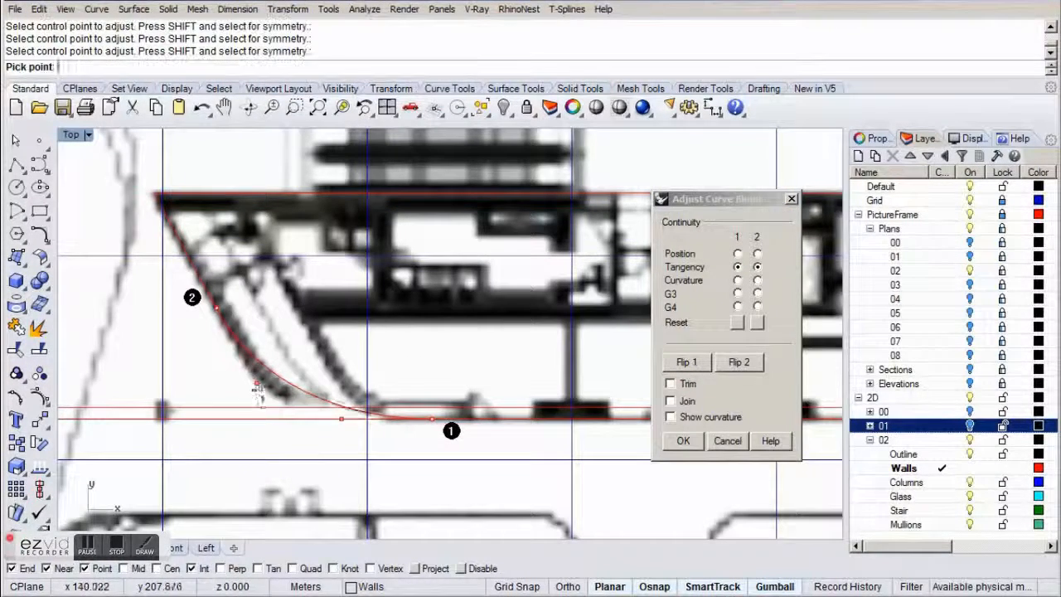
pyautogui.click(284, 433)
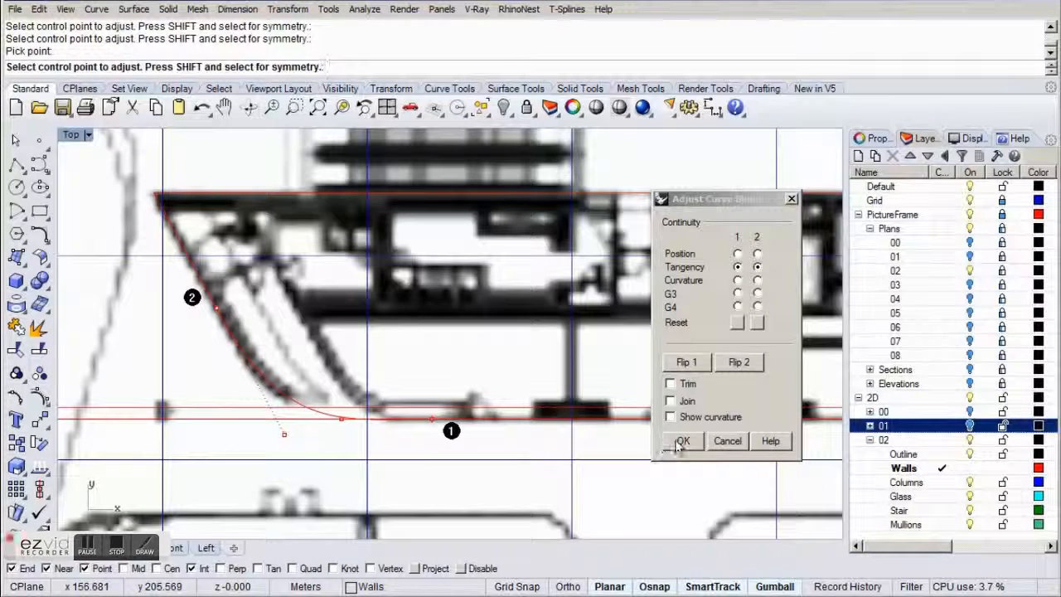
pyautogui.click(284, 433)
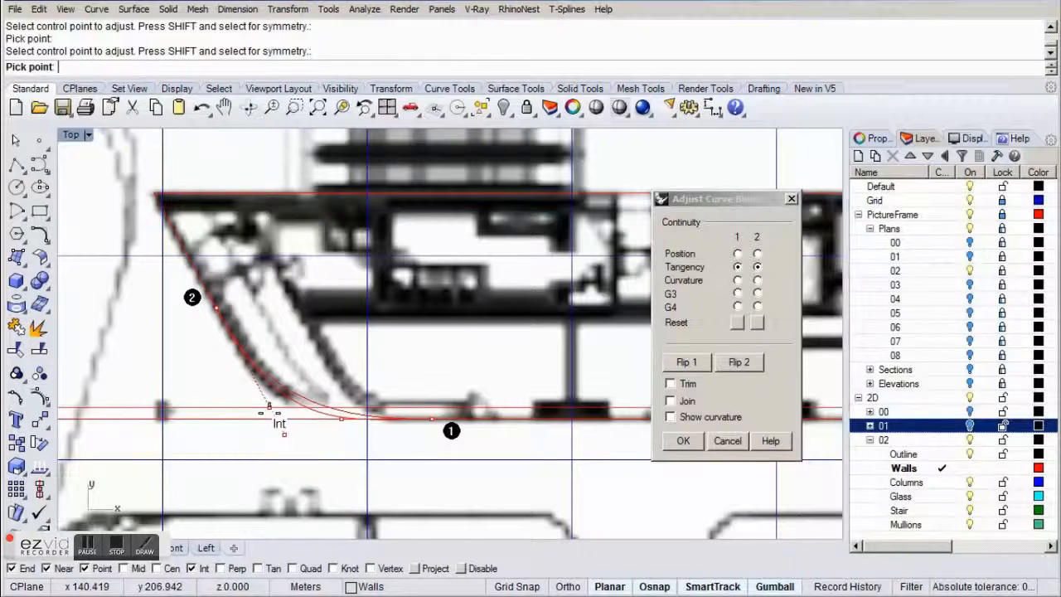
pyautogui.click(283, 431)
pyautogui.click(682, 441)
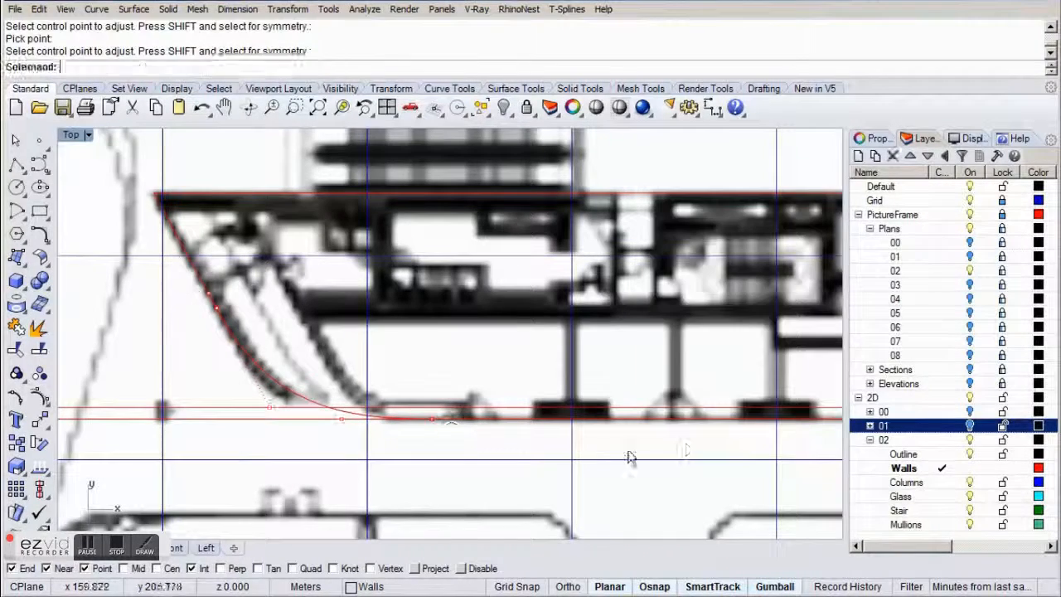
# Join the blend curve and the open core wall curve into one closed curve.
pyautogui.moveTo(538, 445); pyautogui.dragTo(476, 436, button='right')
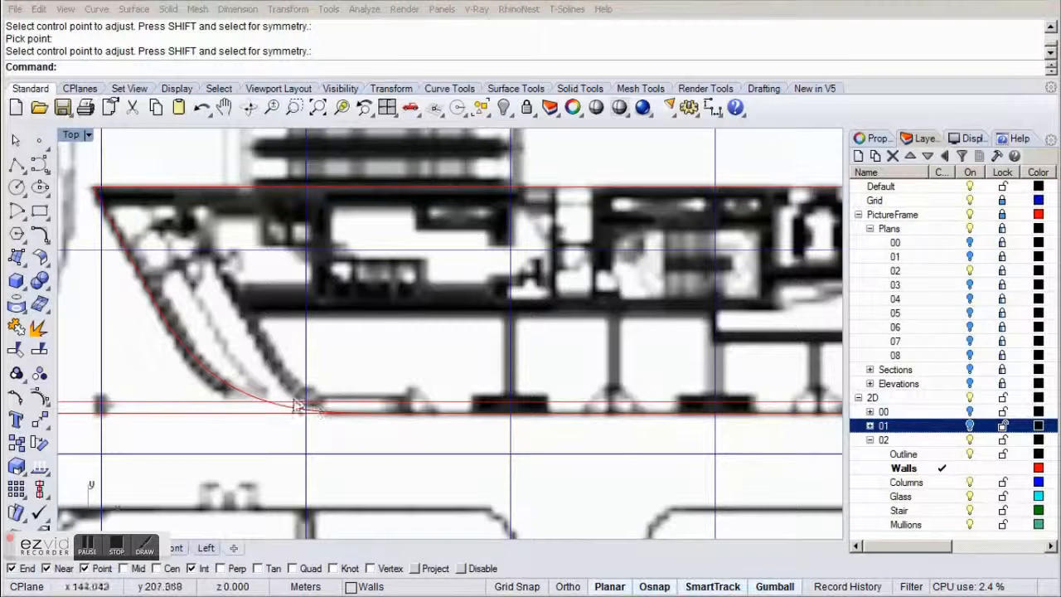
pyautogui.click(250, 392)
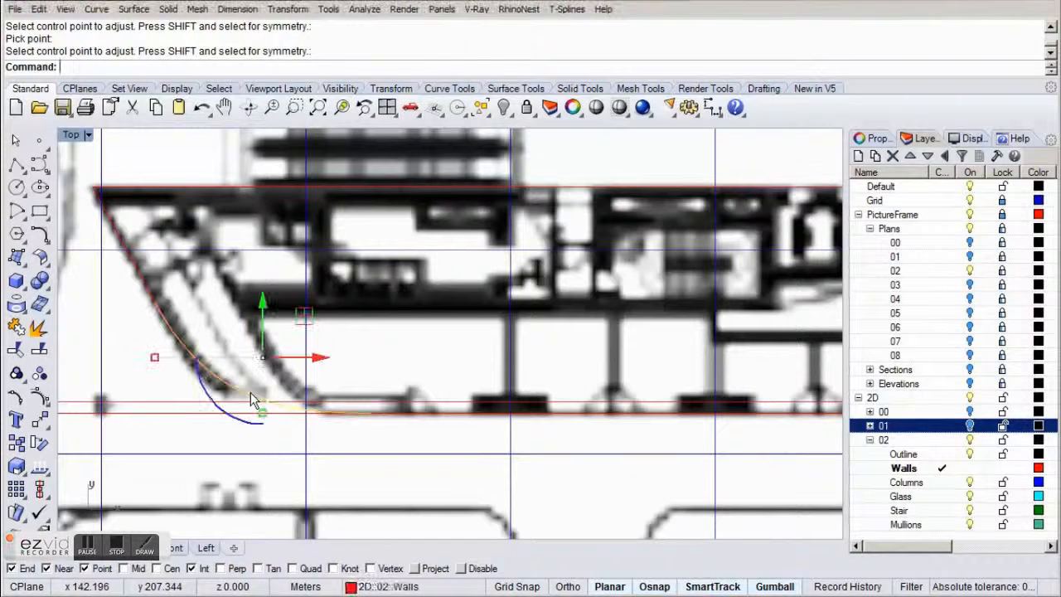
pyautogui.click(167, 299)
pyautogui.keyDown('shift'); pyautogui.click(179, 338); pyautogui.keyUp('shift')
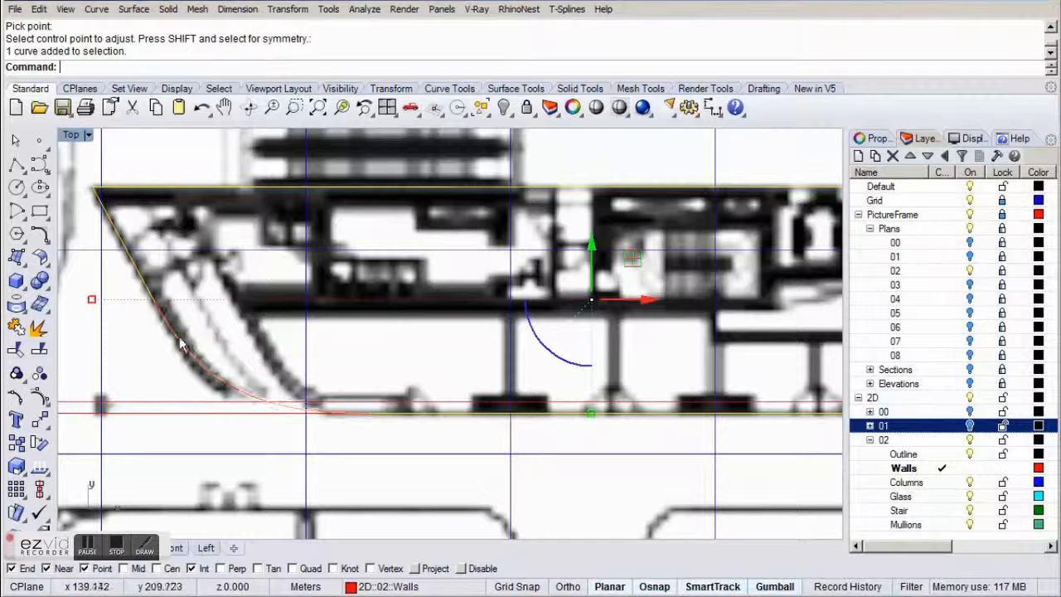
pyautogui.hotkey('ctrl', 'j')
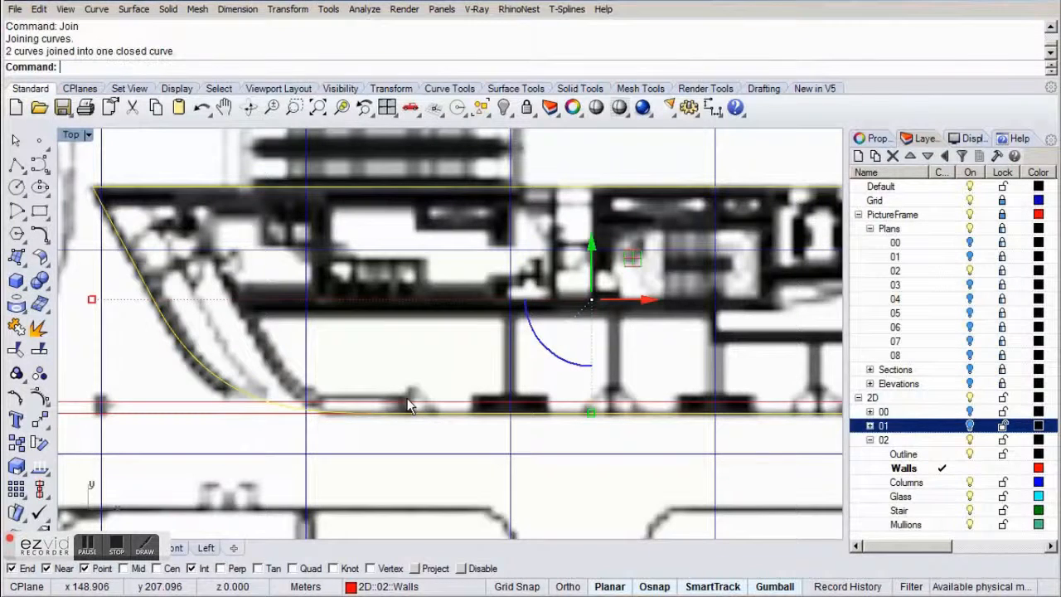
# Offset the closed core wall curve 0.5 m to the inside.
pyautogui.write('offset')
pyautogui.press('Return')
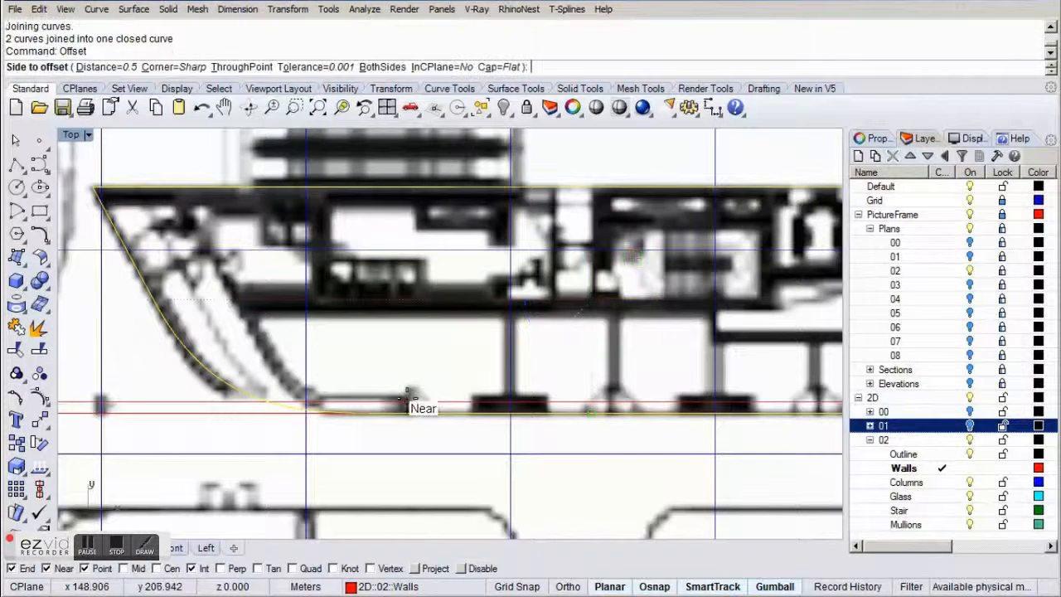
pyautogui.click(417, 365)
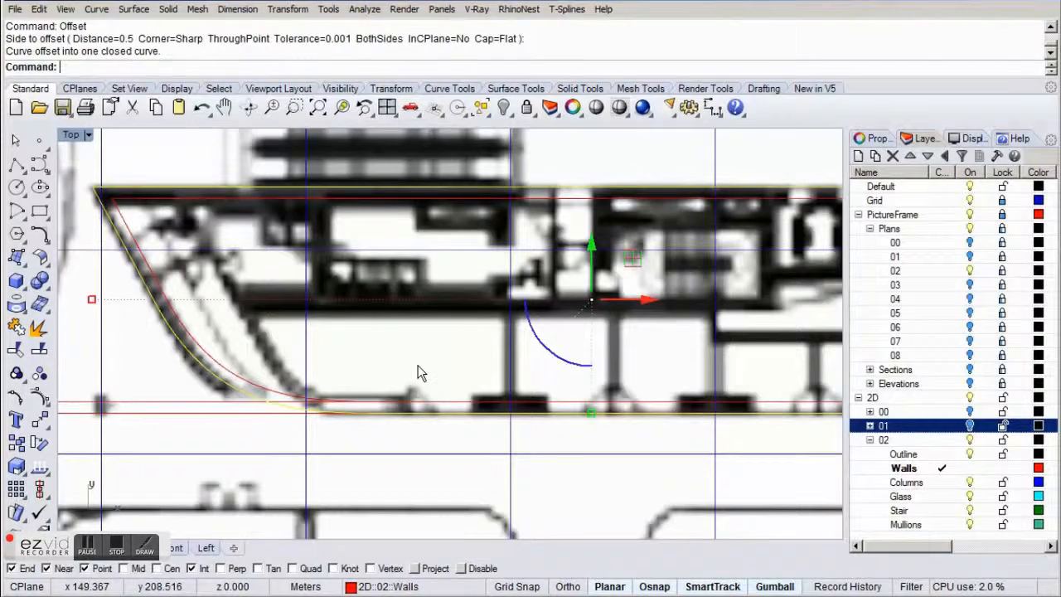
# Split the auditorium wall curve at the northwest corner of the service block and at the corner beside the auditorium's northeast end.
pyautogui.moveTo(328, 495); pyautogui.dragTo(522, 250, button='right')
pyautogui.scroll(-6, 522, 251)
pyautogui.moveTo(405, 373); pyautogui.dragTo(497, 228, button='right')
pyautogui.moveTo(372, 457); pyautogui.dragTo(433, 301, button='right')
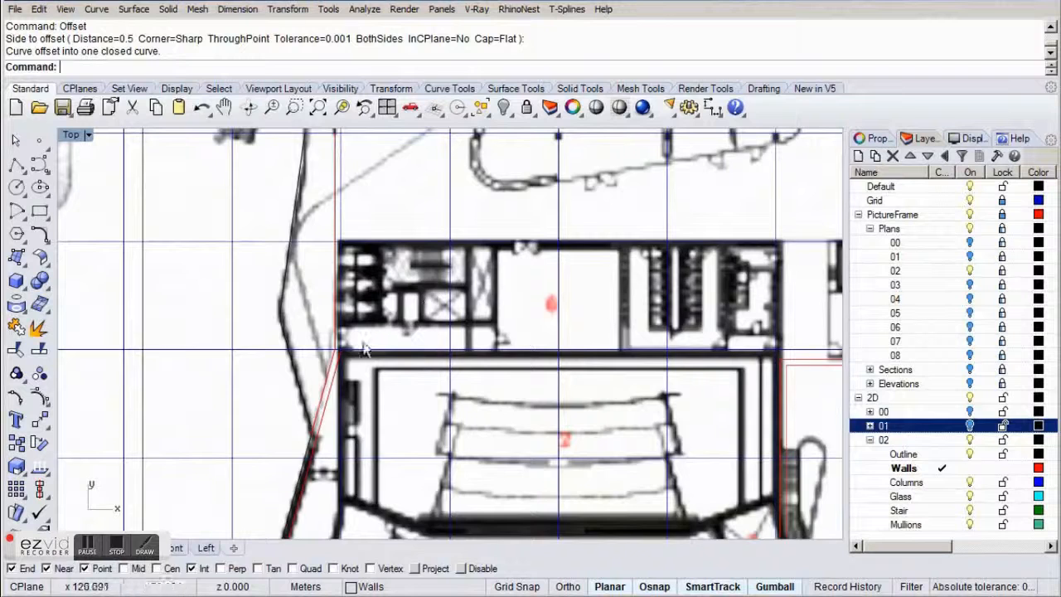
pyautogui.scroll(4, 353, 350)
pyautogui.click(335, 340)
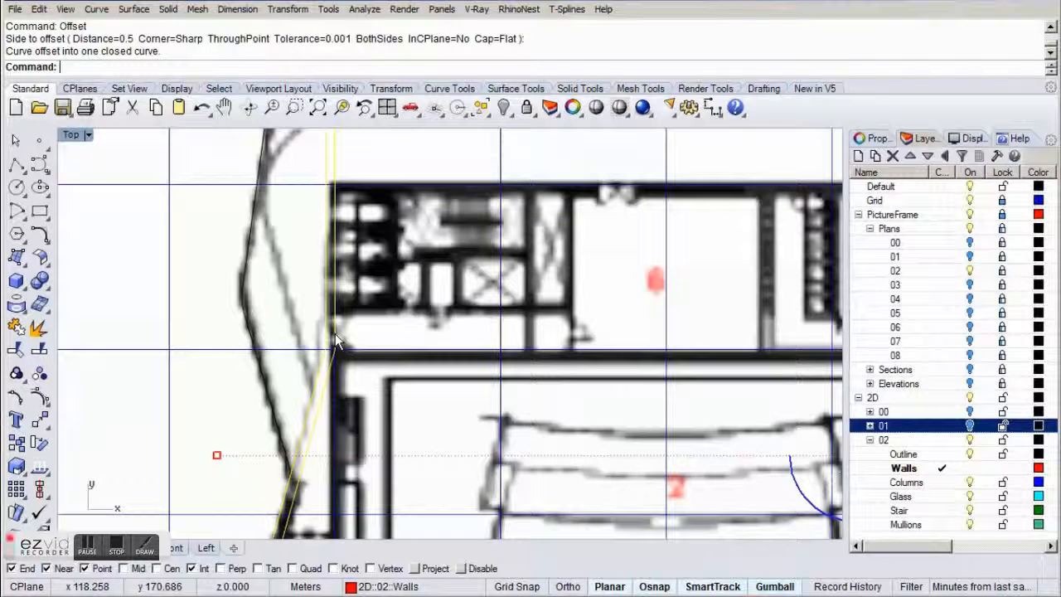
pyautogui.write('it')
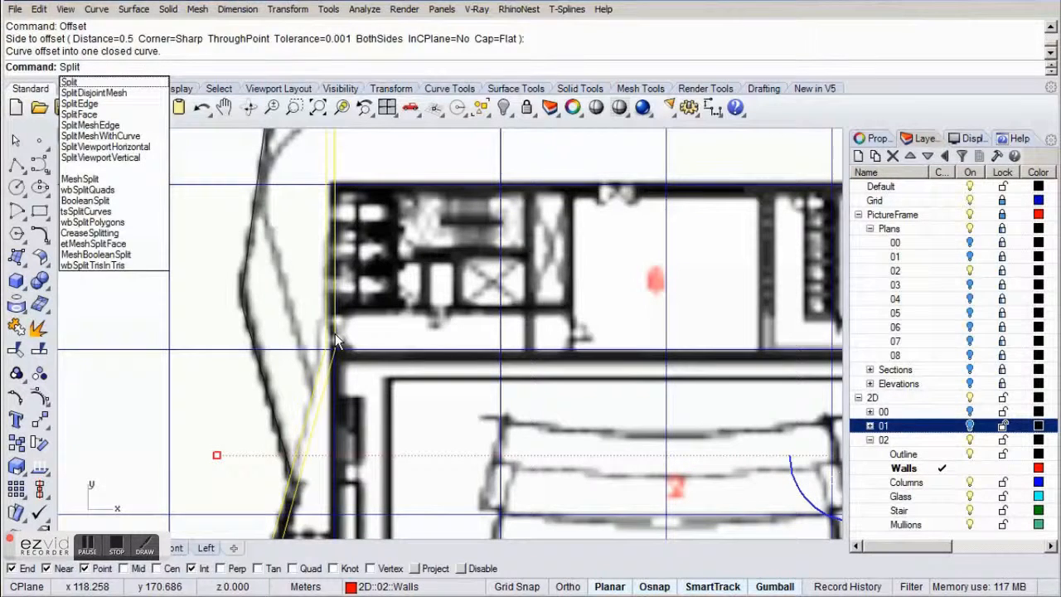
pyautogui.press('Return')
pyautogui.write('p')
pyautogui.press('Return')
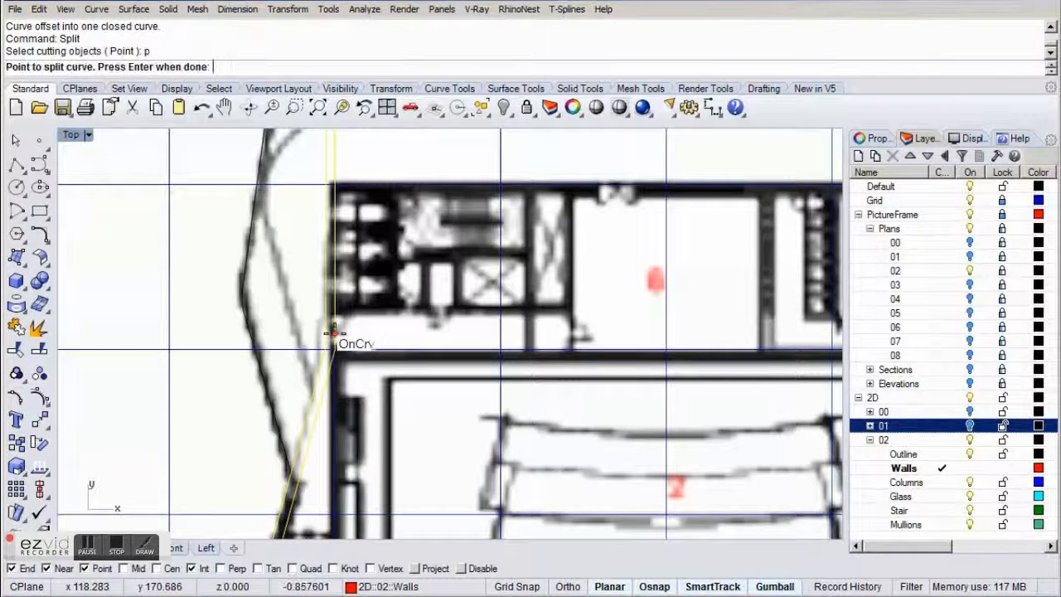
pyautogui.moveTo(350, 331); pyautogui.dragTo(315, 419, button='right')
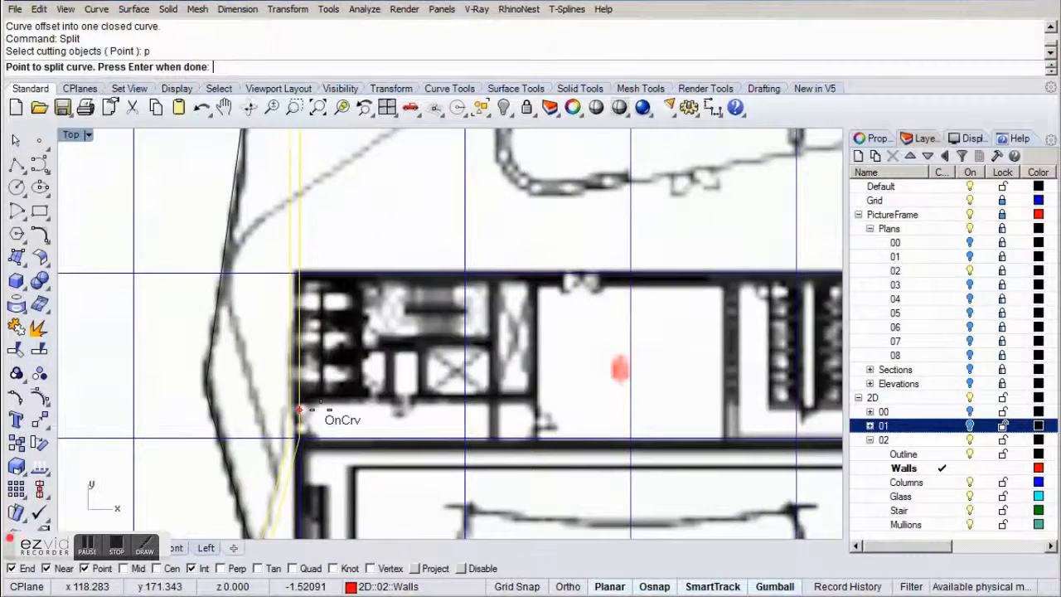
pyautogui.click(300, 269)
pyautogui.scroll(-4, 300, 270)
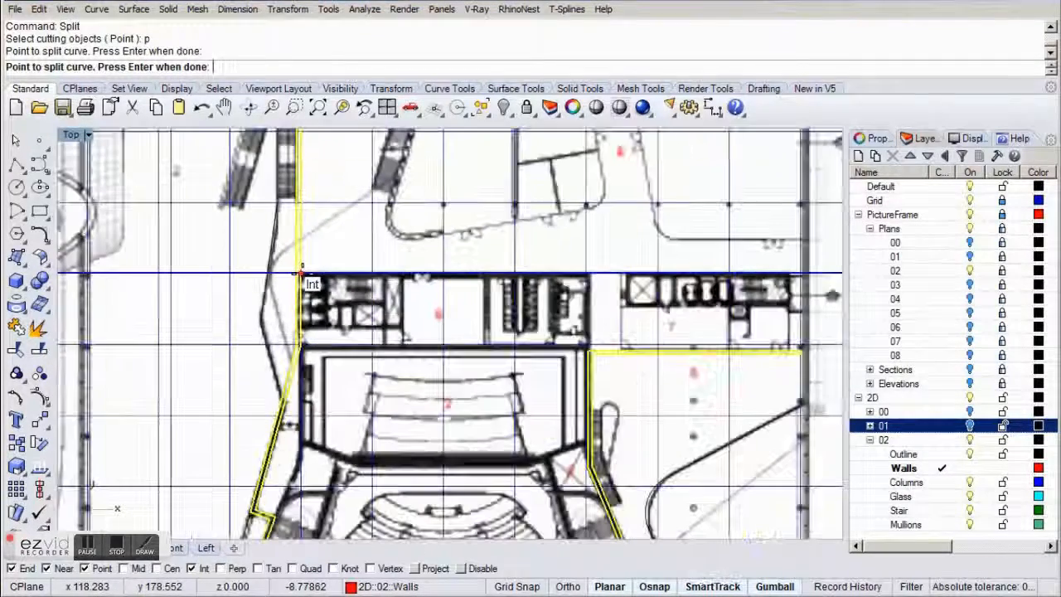
pyautogui.scroll(5, 547, 364)
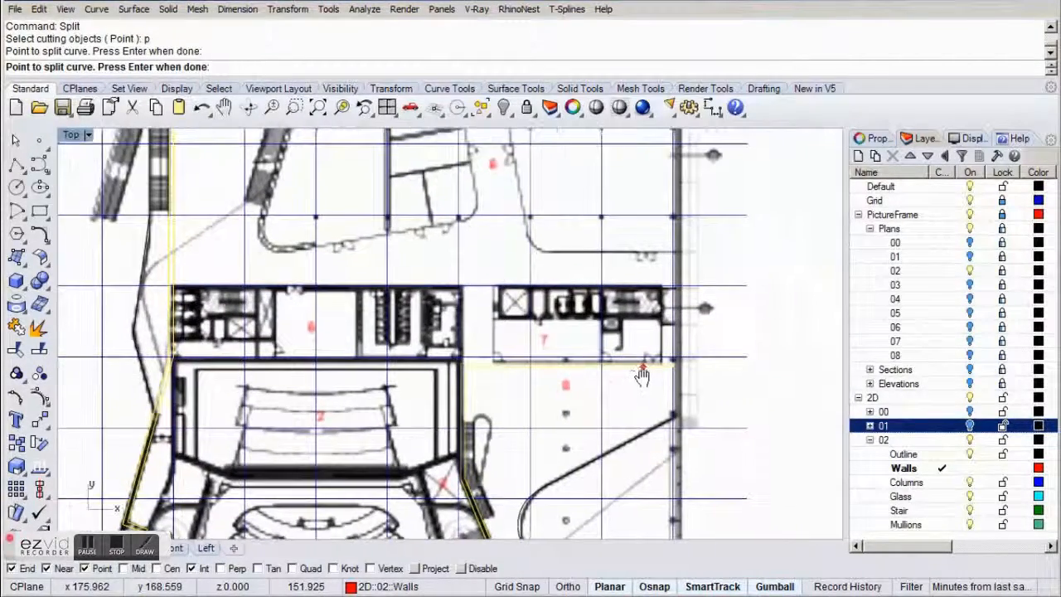
pyautogui.scroll(1, 547, 365)
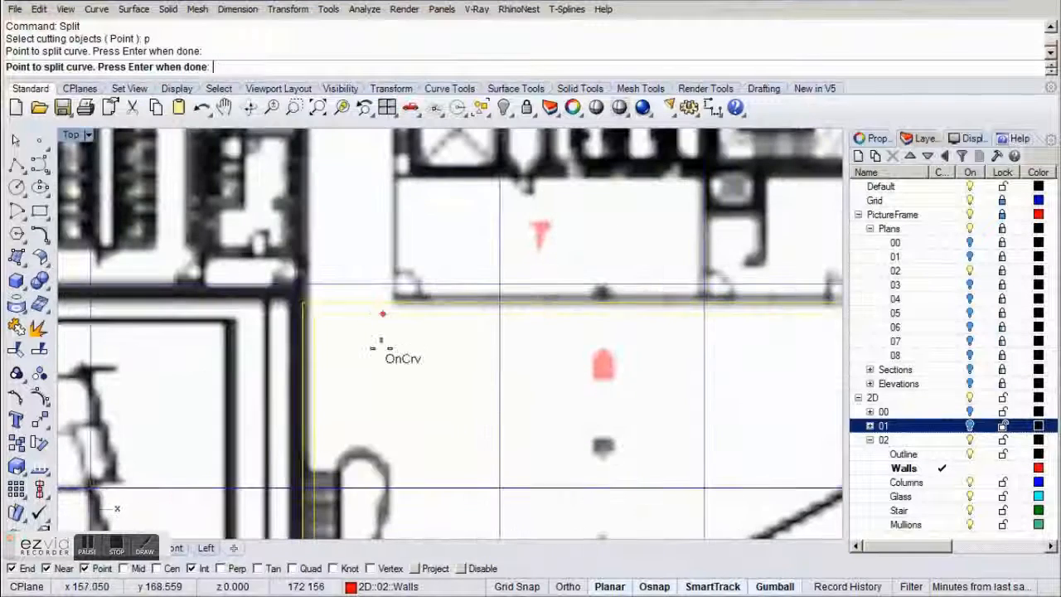
pyautogui.click(303, 294)
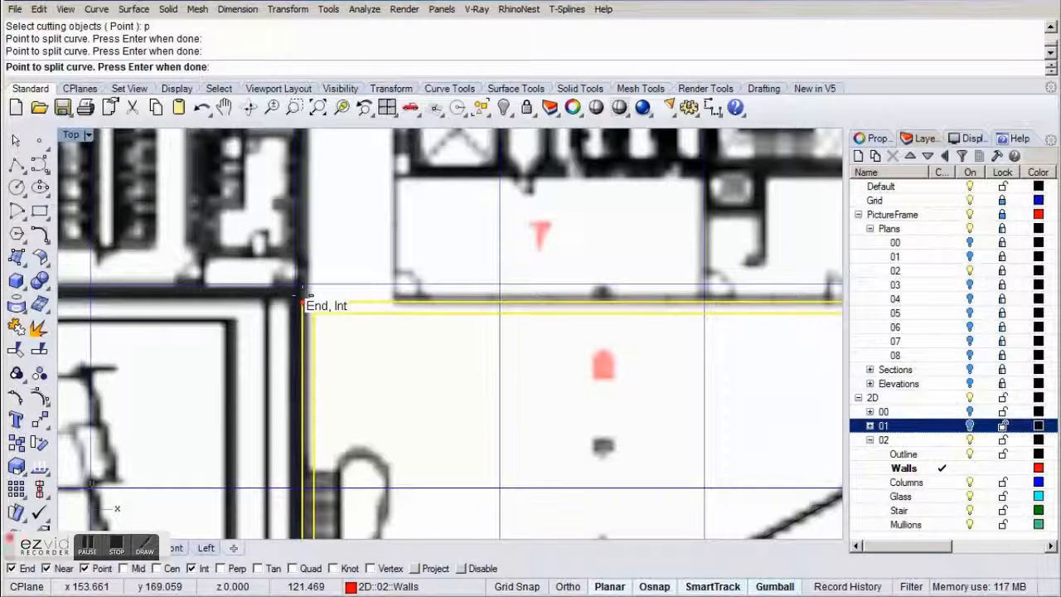
pyautogui.press('Return')
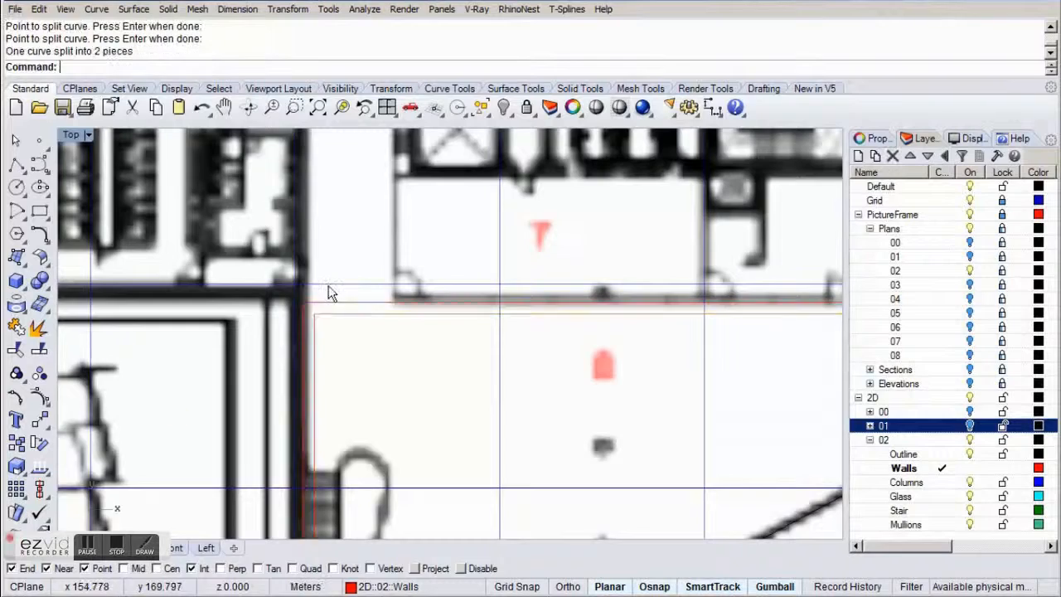
# Delete the split-off wall piece running north of the auditorium, keeping the auditorium's side walls.
pyautogui.moveTo(327, 291); pyautogui.dragTo(379, 289, button='right')
pyautogui.scroll(-6, 378, 299)
pyautogui.moveTo(220, 330); pyautogui.dragTo(469, 323, button='right')
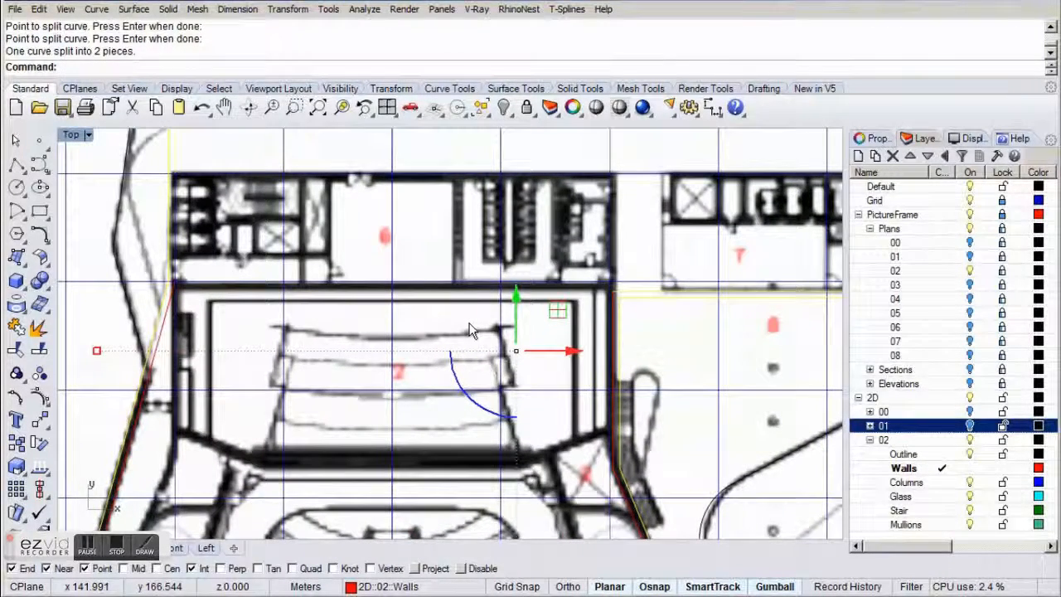
pyautogui.press('Delete')
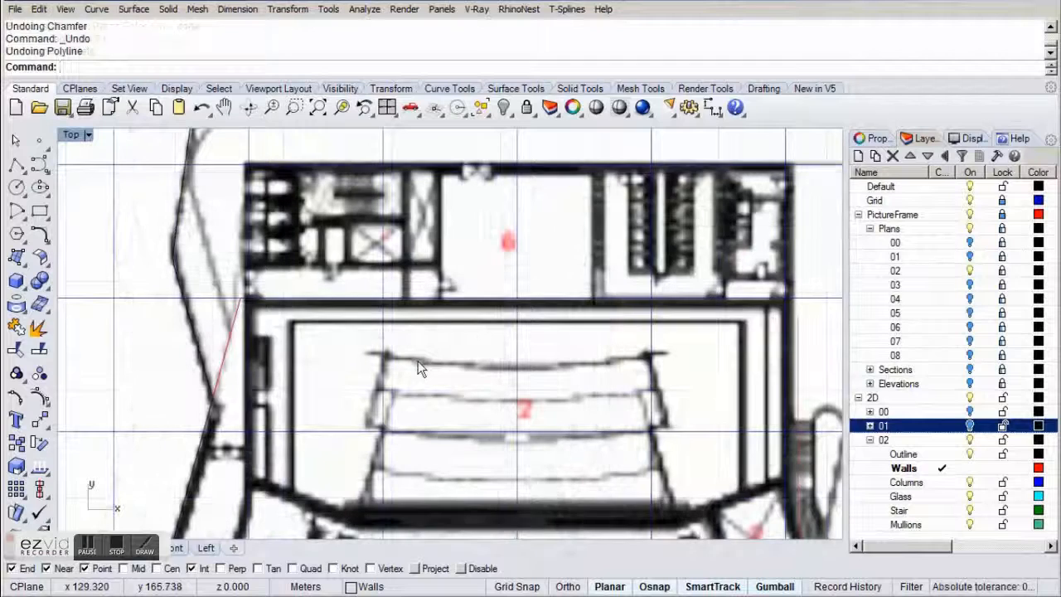
# Draw a polyline around the service block north of the auditorium, from the east wall's end along the northern grid line to the slanted west wall's end.
pyautogui.click(17, 166)
pyautogui.click(796, 311)
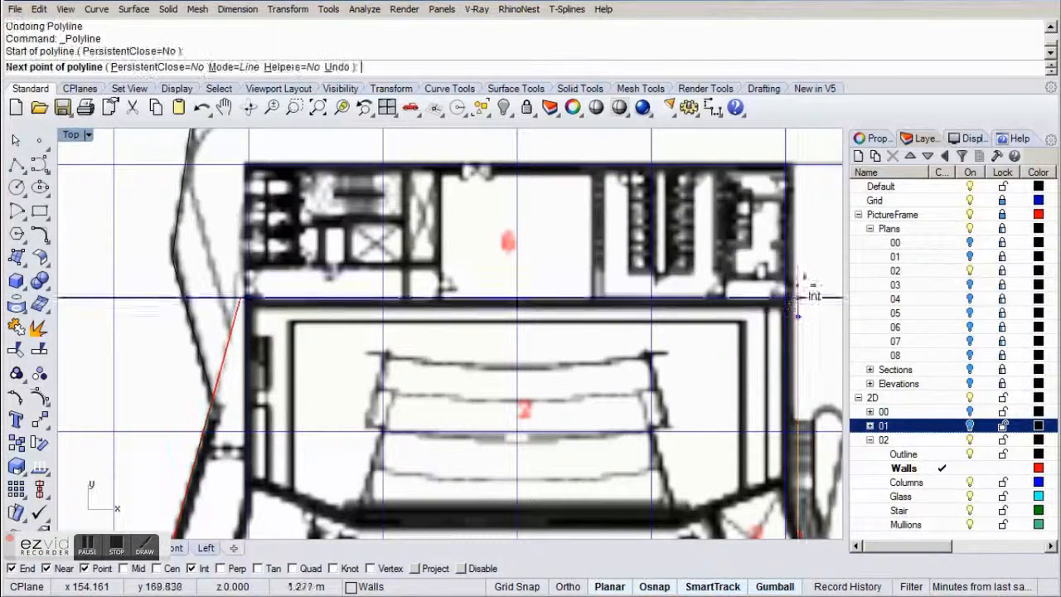
pyautogui.click(797, 165)
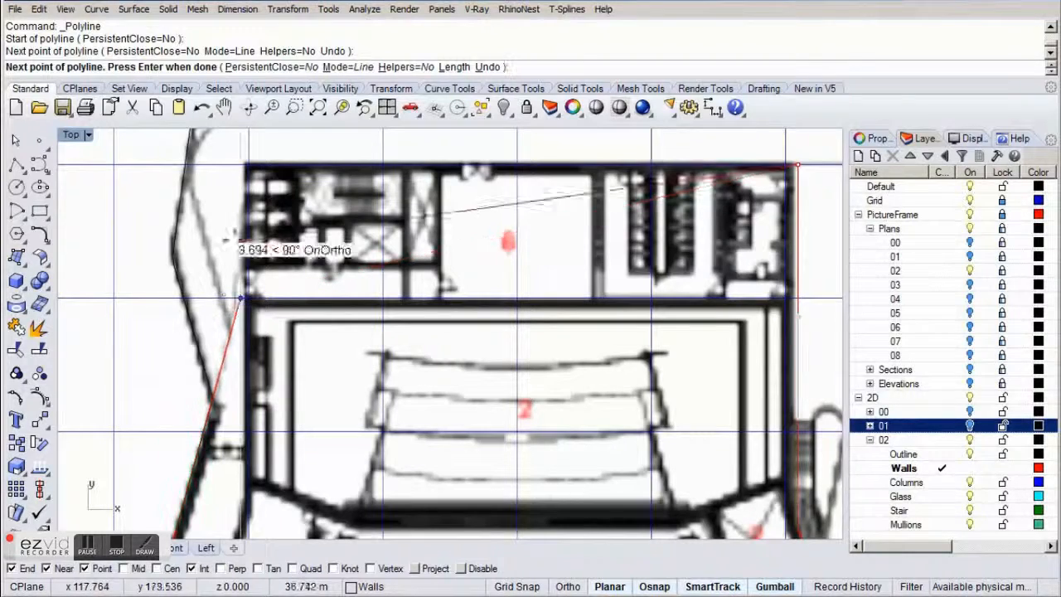
pyautogui.click(240, 165)
pyautogui.click(247, 294)
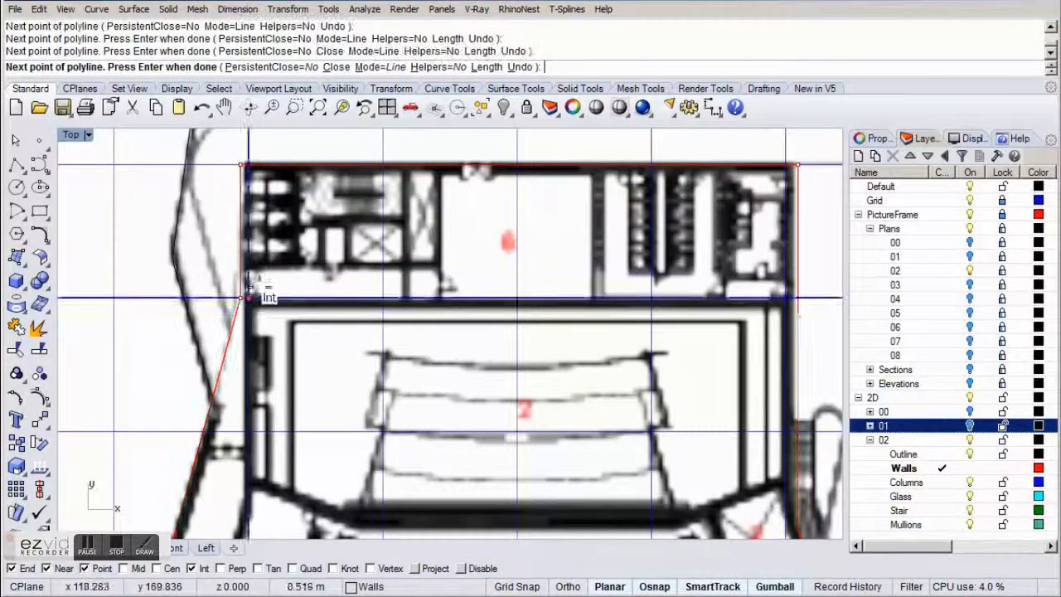
pyautogui.press('Return')
# Join the service block polyline and the auditorium walls into one closed curve and offset it 0.5 m to the inside.
pyautogui.click(245, 305)
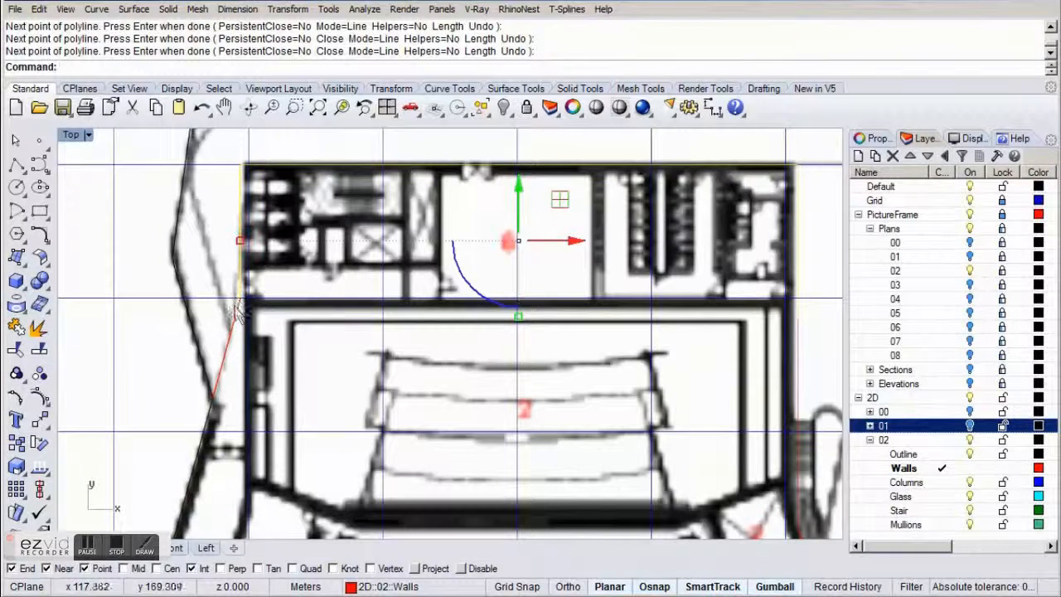
pyautogui.hotkey('ctrl', 'j')
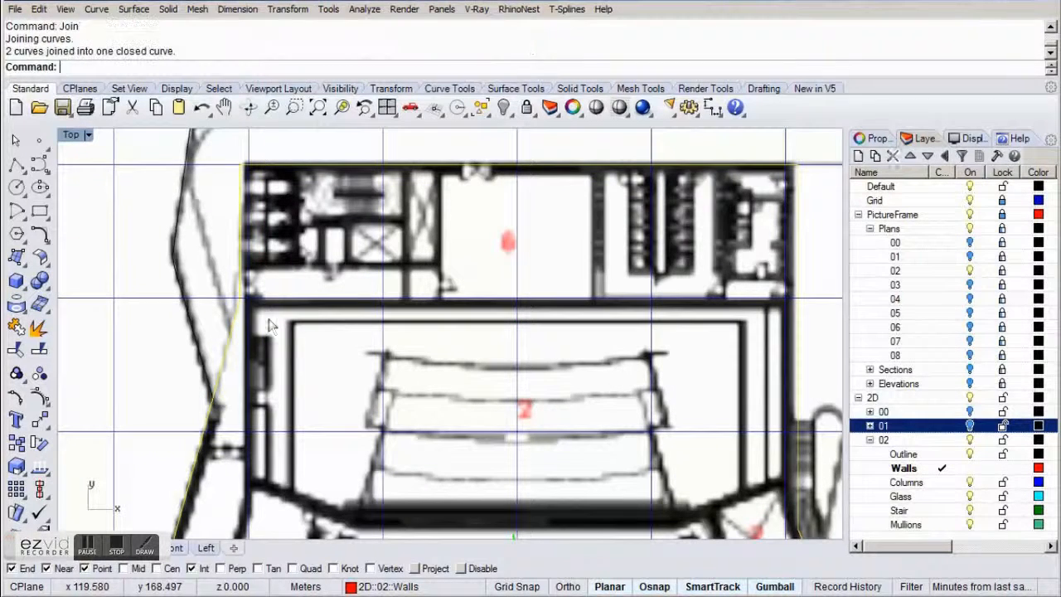
pyautogui.write('Offset')
pyautogui.press('Return')
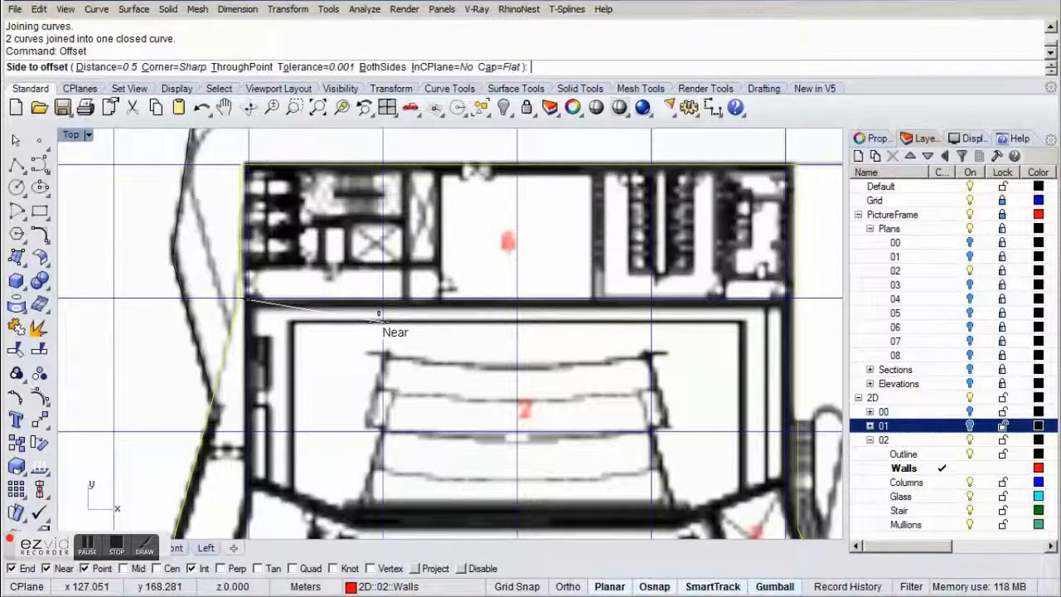
pyautogui.click(449, 220)
# Draw a rectangle around the narrow core block east of the auditorium, from its northwest corner on the grid line to its southeast corner.
pyautogui.moveTo(746, 315); pyautogui.dragTo(556, 216, button='right')
pyautogui.scroll(-2, 507, 231)
pyautogui.moveTo(648, 229); pyautogui.dragTo(406, 356, button='right')
pyautogui.scroll(1, 489, 259)
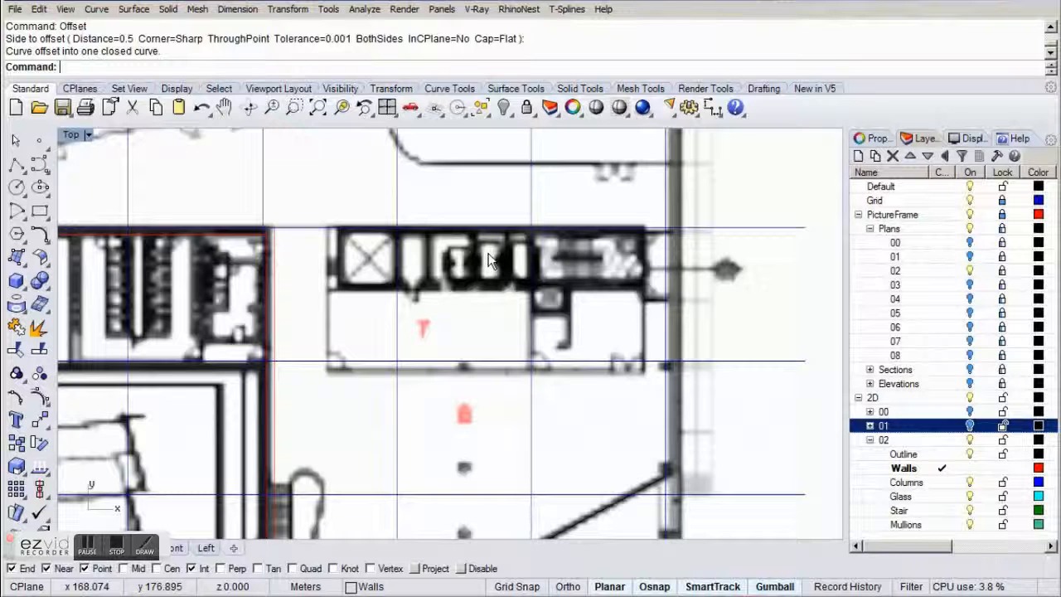
pyautogui.click(38, 211)
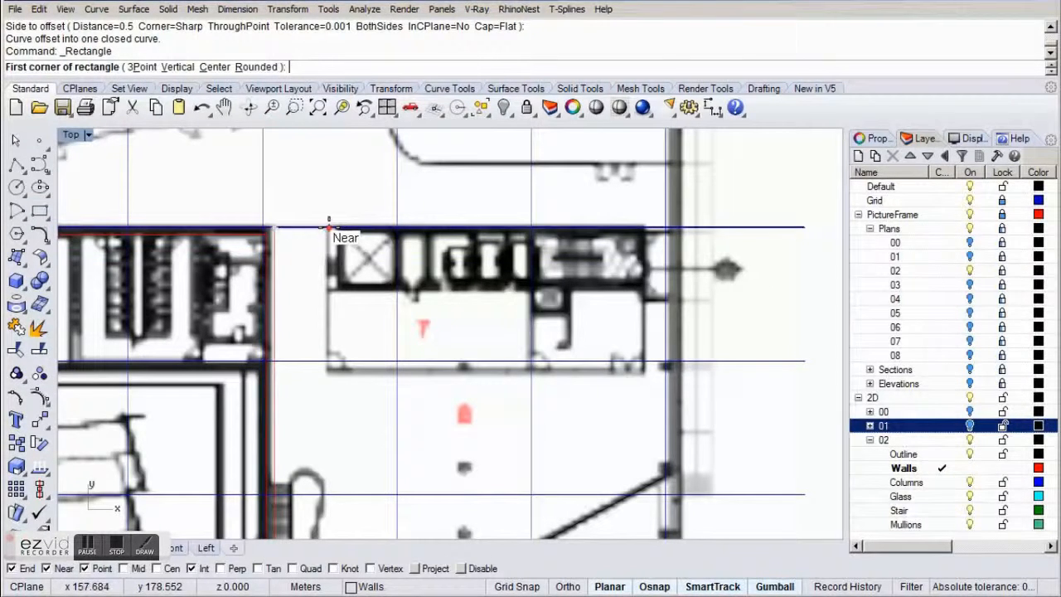
pyautogui.click(970, 425)
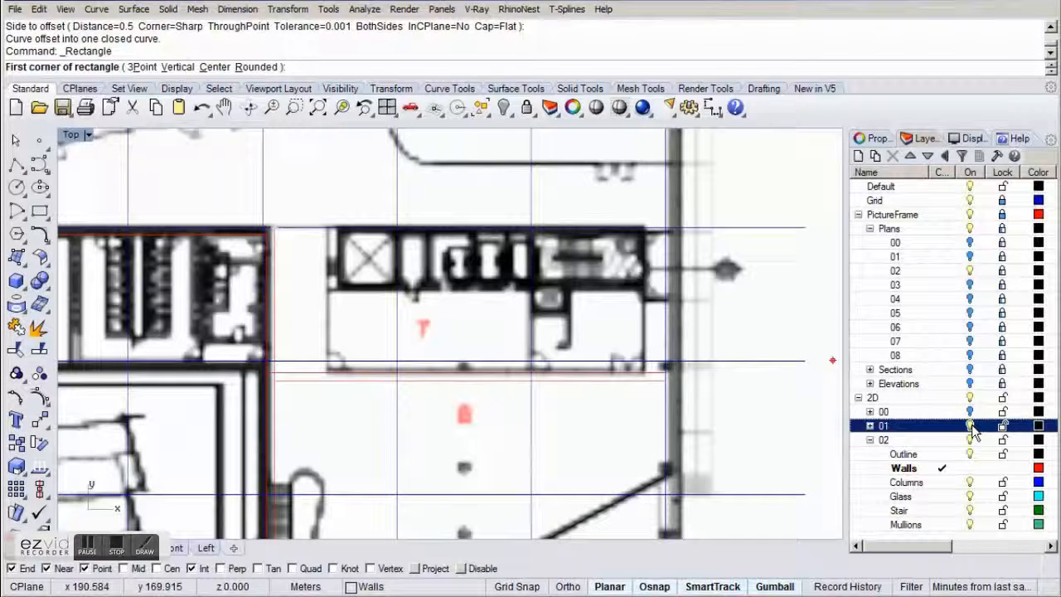
pyautogui.click(327, 226)
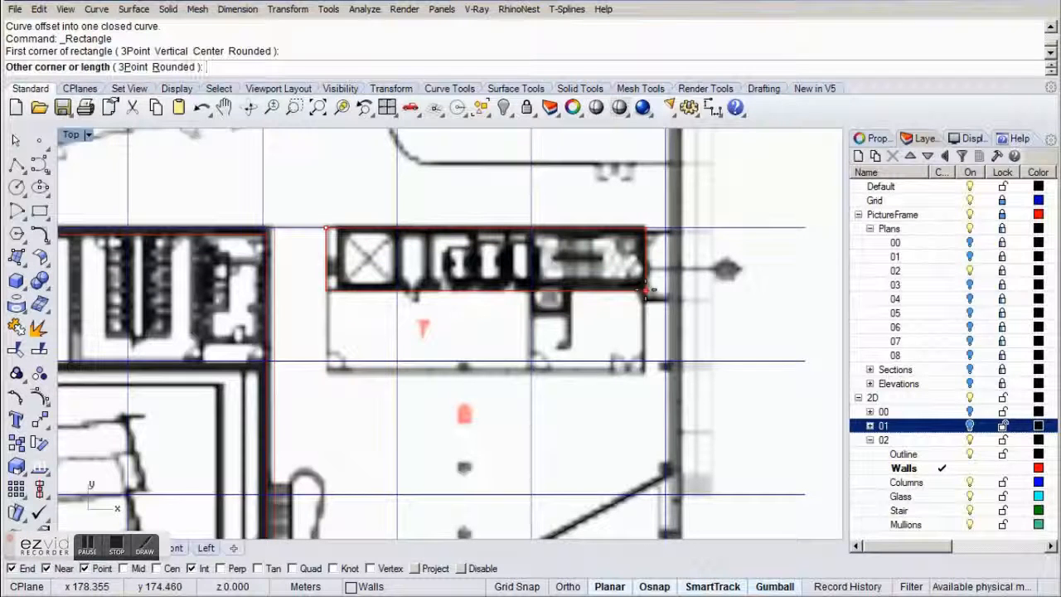
pyautogui.click(645, 290)
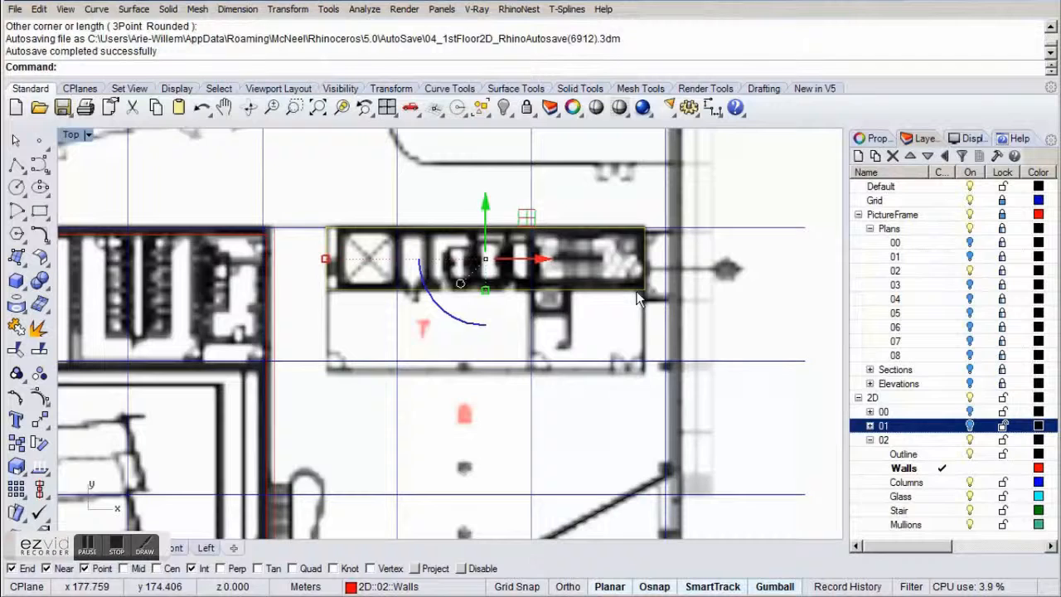
# Offset the east core rectangle 0.5 m to the inside.
pyautogui.write('offset')
pyautogui.press('Return')
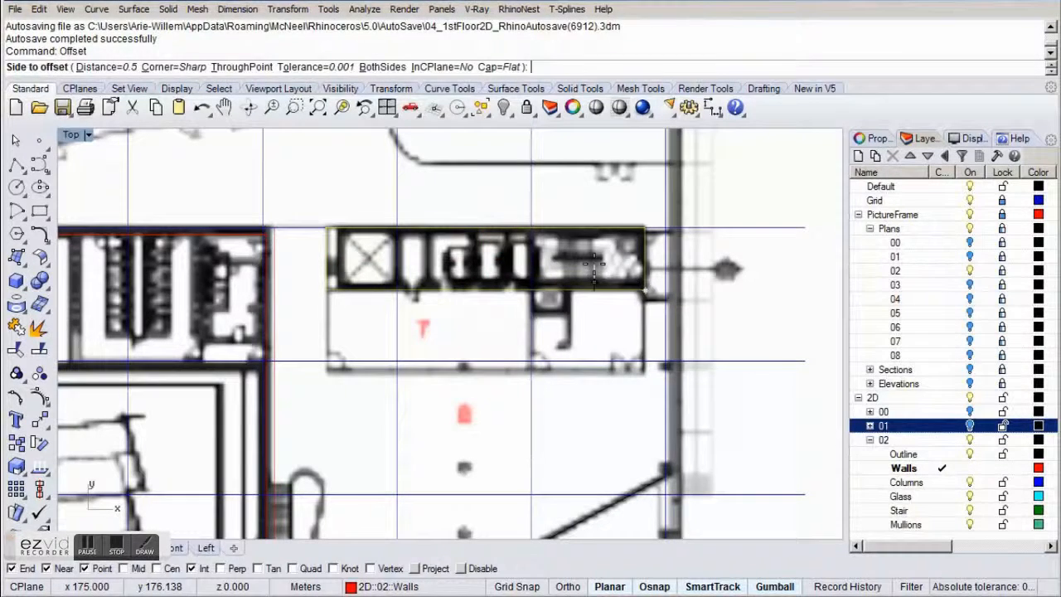
pyautogui.click(580, 324)
pyautogui.press('Escape')
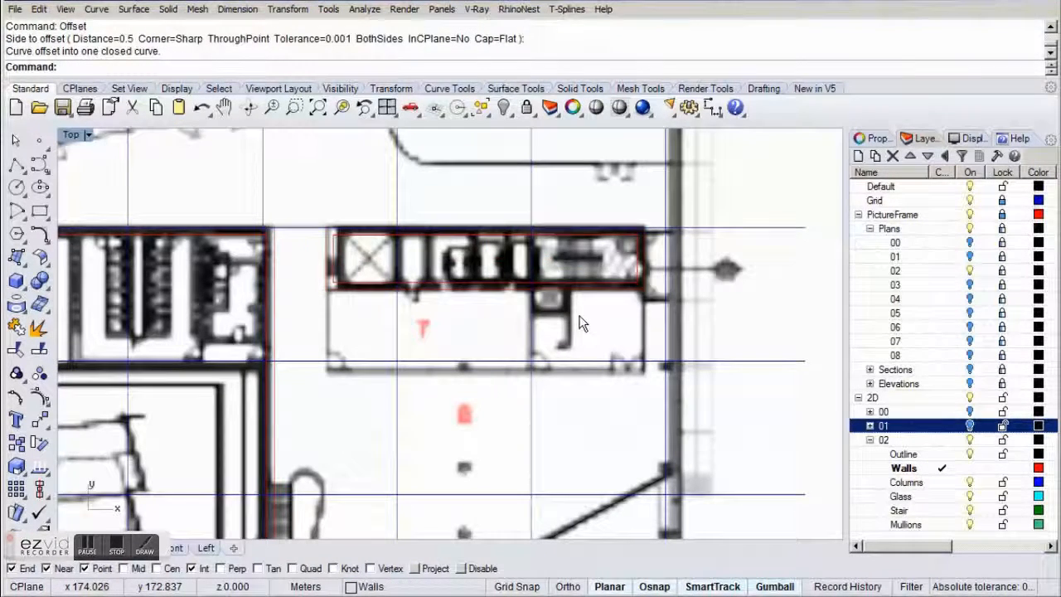
# Copy the floor outline curve around the rounded western core to the second-floor Walls layer.
pyautogui.moveTo(232, 340); pyautogui.dragTo(654, 333, button='right')
pyautogui.moveTo(176, 336); pyautogui.dragTo(651, 411, button='right')
pyautogui.moveTo(440, 355); pyautogui.dragTo(400, 367, button='right')
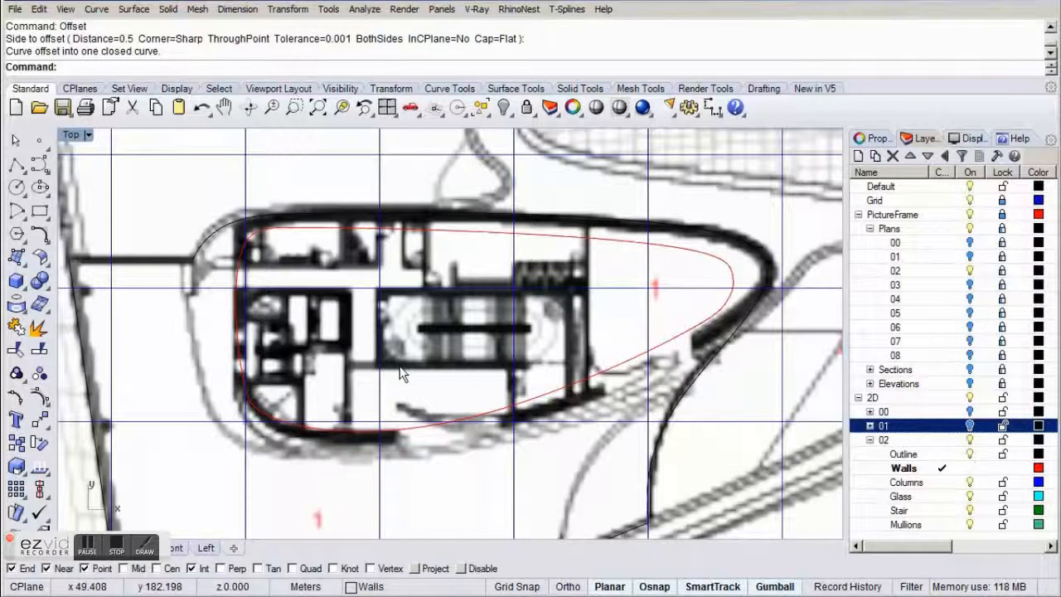
pyautogui.click(221, 227)
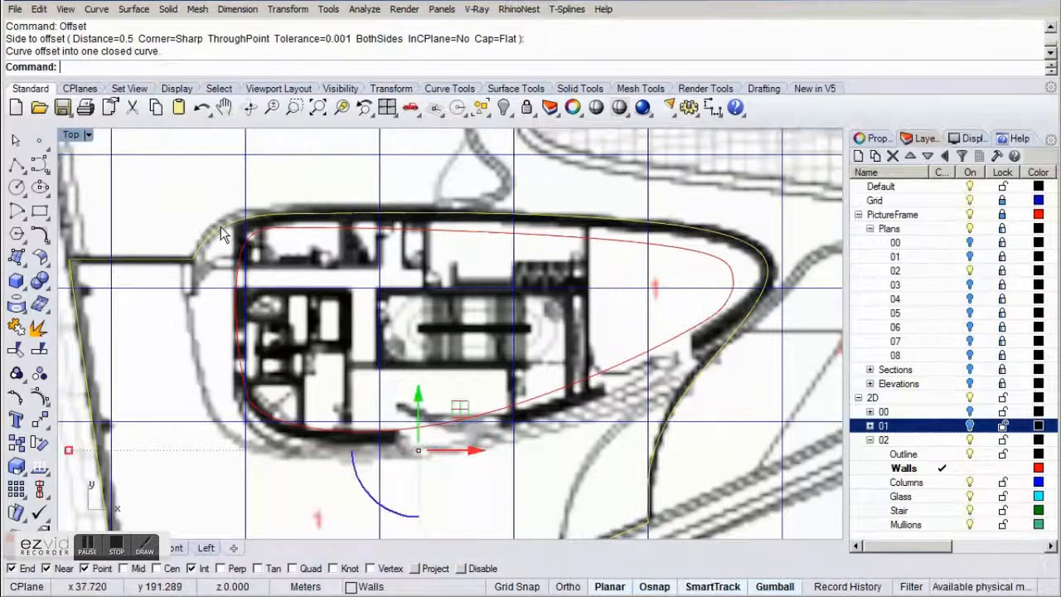
pyautogui.rightClick(911, 468)
pyautogui.click(931, 429)
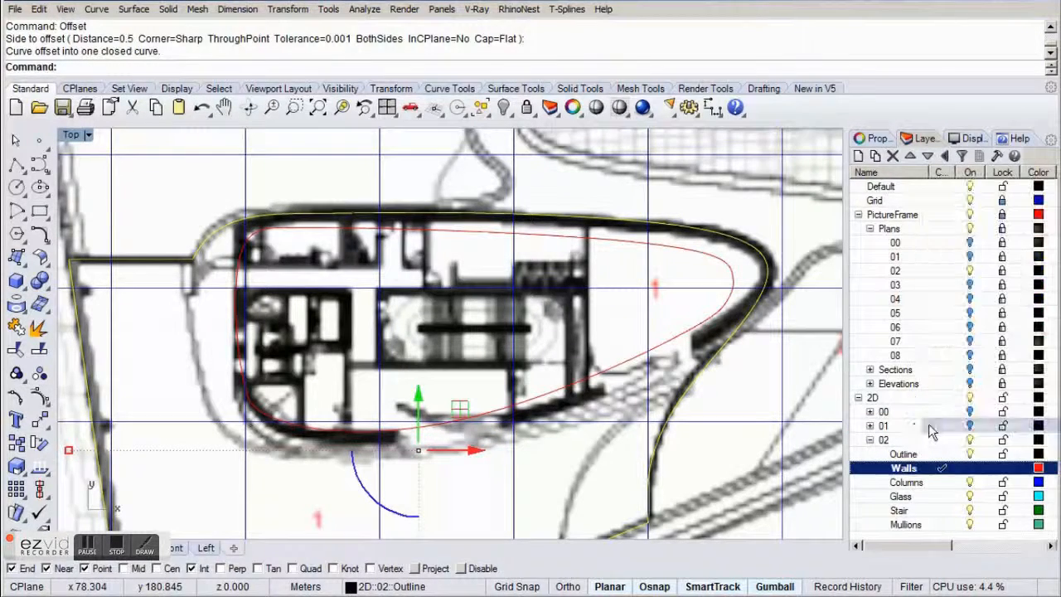
# Delete the old closed wall curve inside the rounded western core.
pyautogui.click(656, 379)
pyautogui.click(678, 344)
pyautogui.press('Delete')
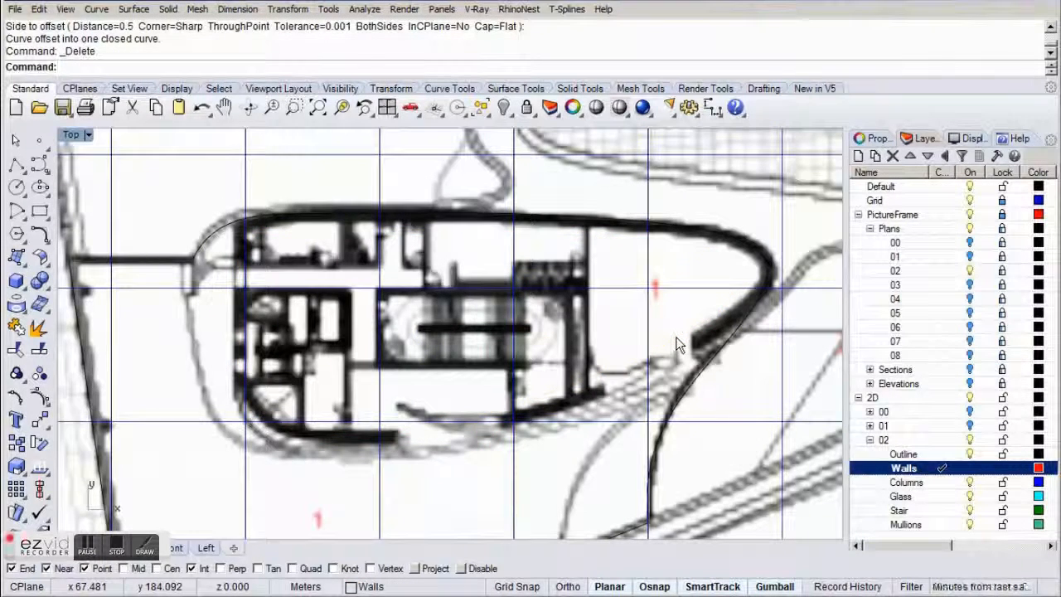
# Hide the second floor's Outline layer, leaving the copied curve on the Walls layer visible.
pyautogui.click(699, 386)
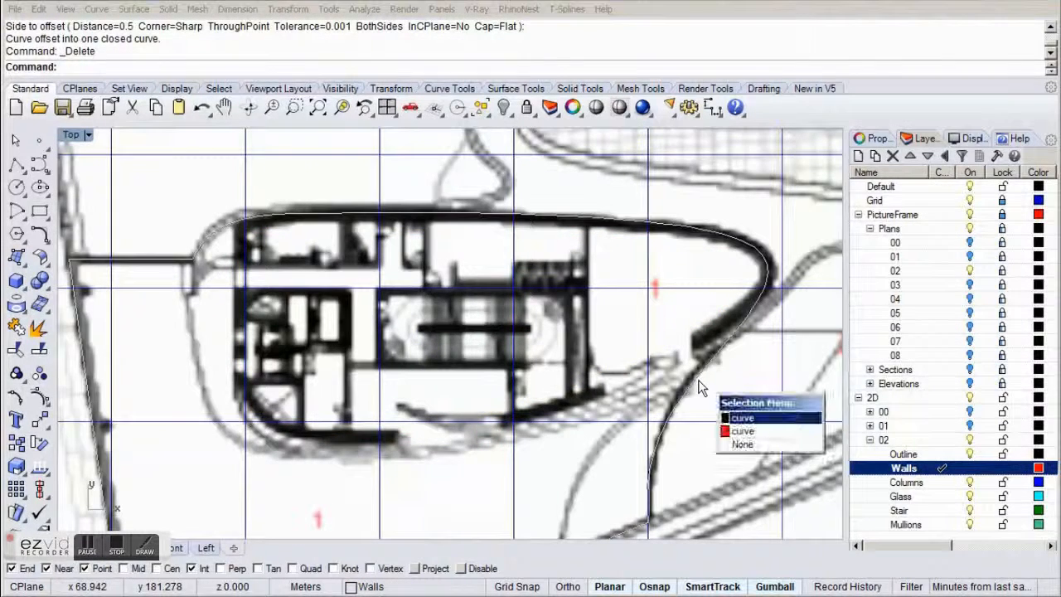
pyautogui.click(972, 459)
pyautogui.click(971, 455)
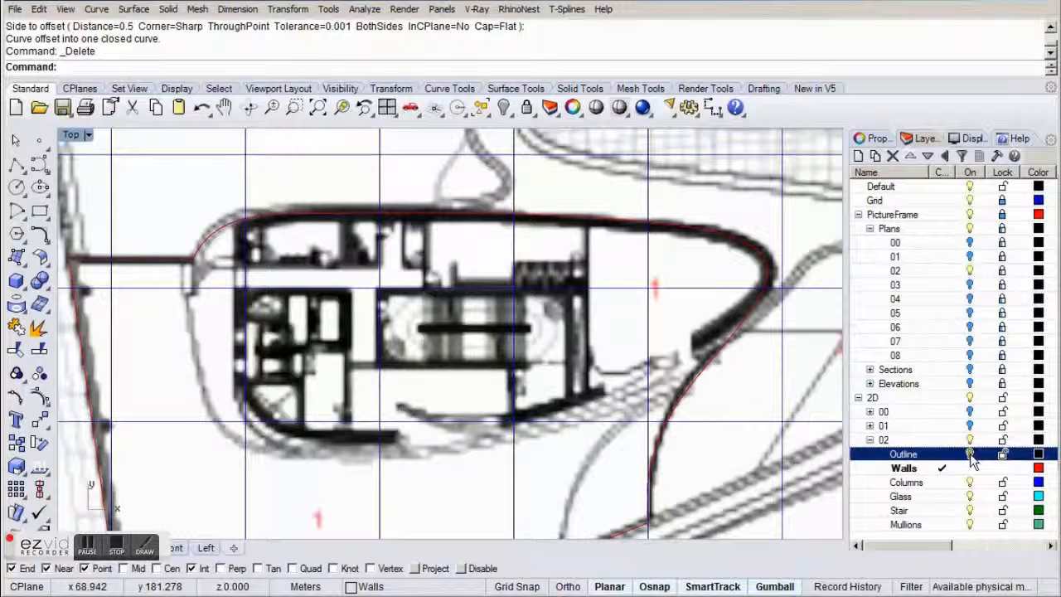
# Split the copied outline at the western core's northwest corner and below its eastern tip, and delete the remainder, keeping the northern wall.
pyautogui.click(701, 386)
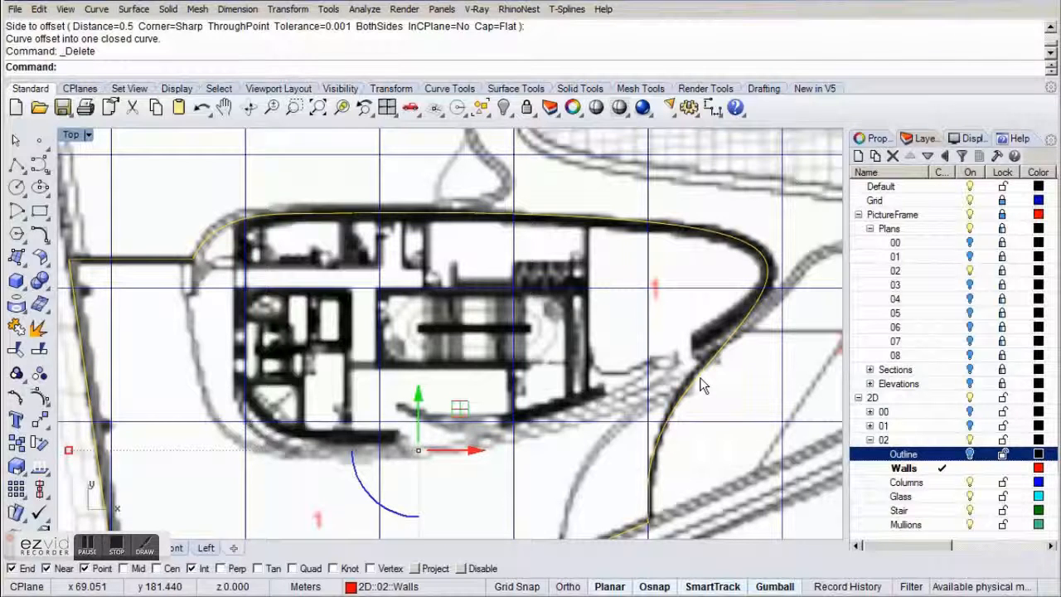
pyautogui.write('Split')
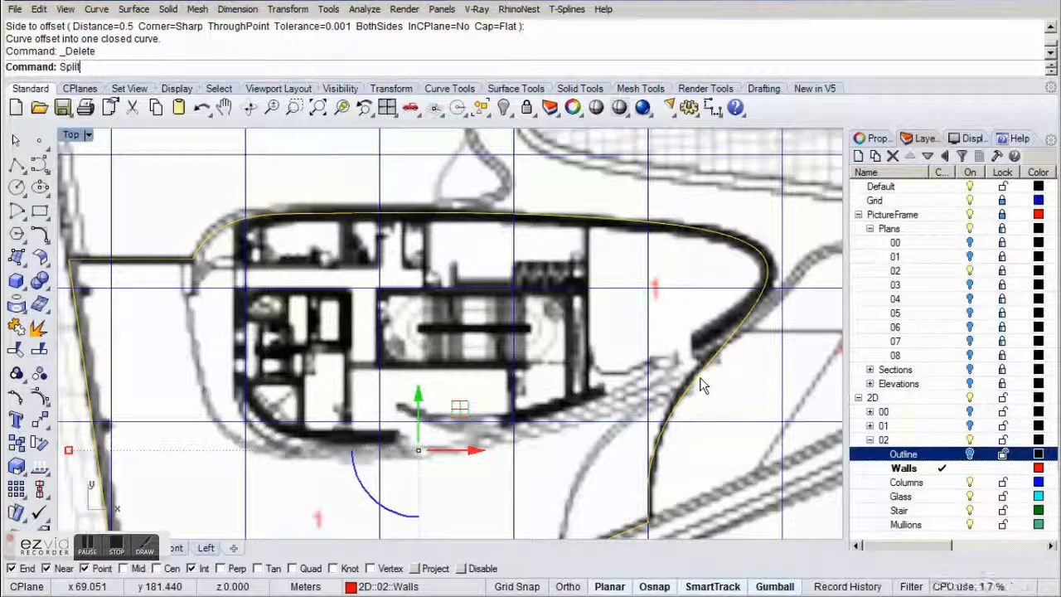
pyautogui.press('Return')
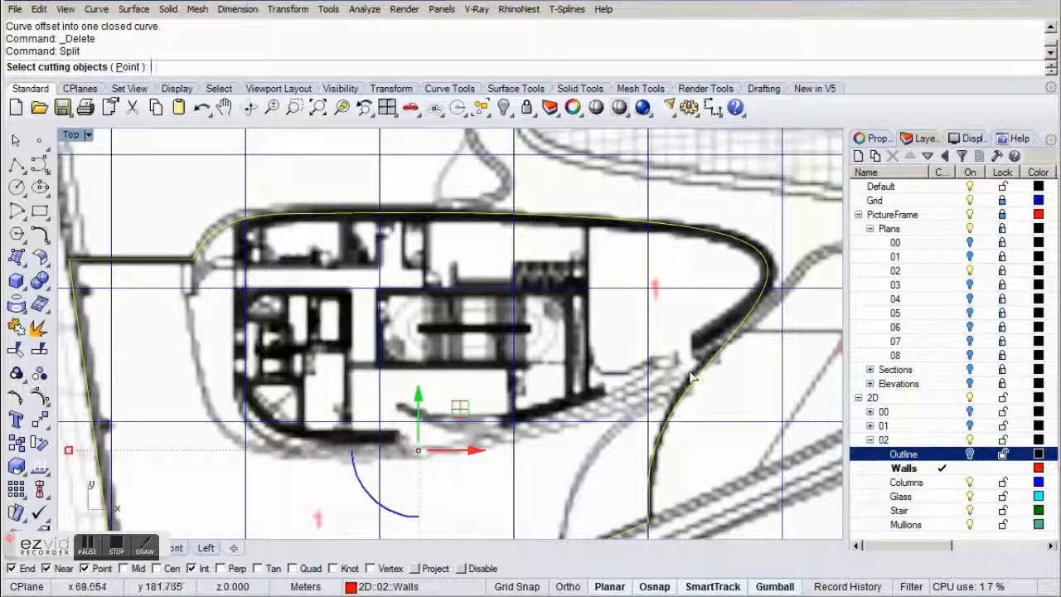
pyautogui.click(126, 67)
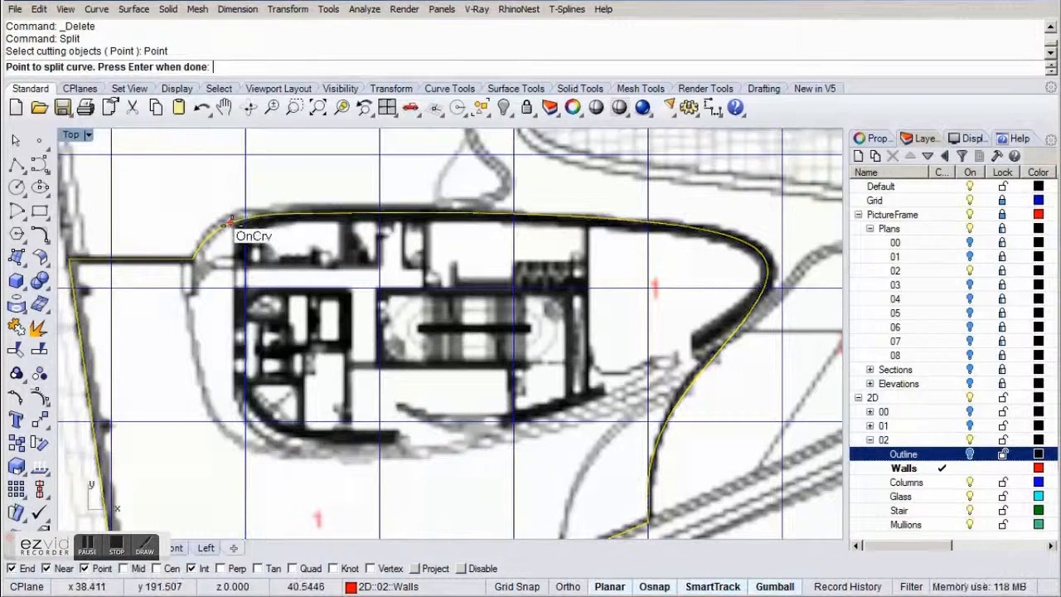
pyautogui.click(230, 221)
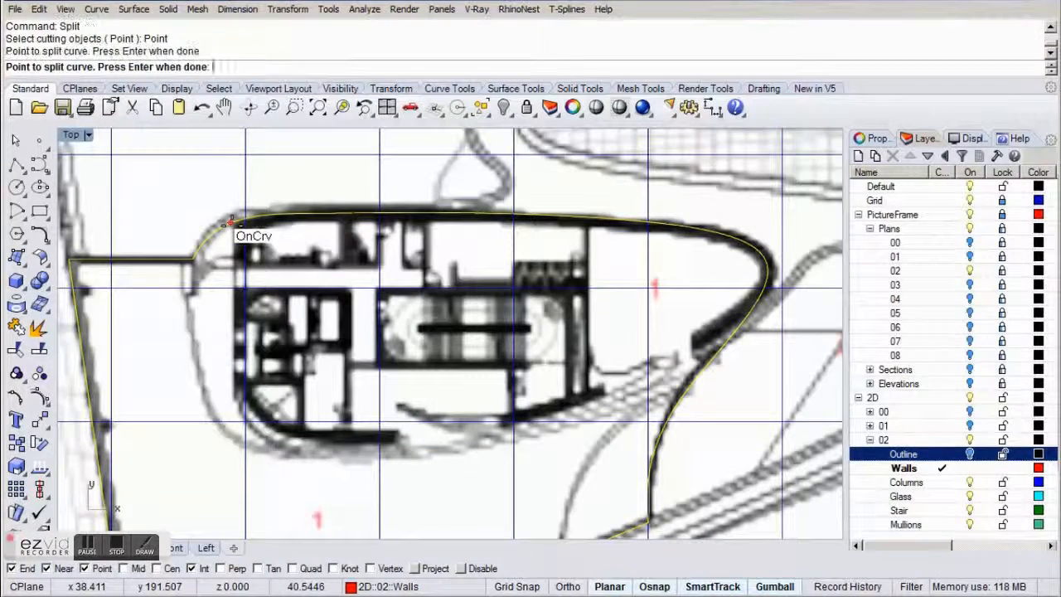
pyautogui.click(728, 339)
pyautogui.press('Return')
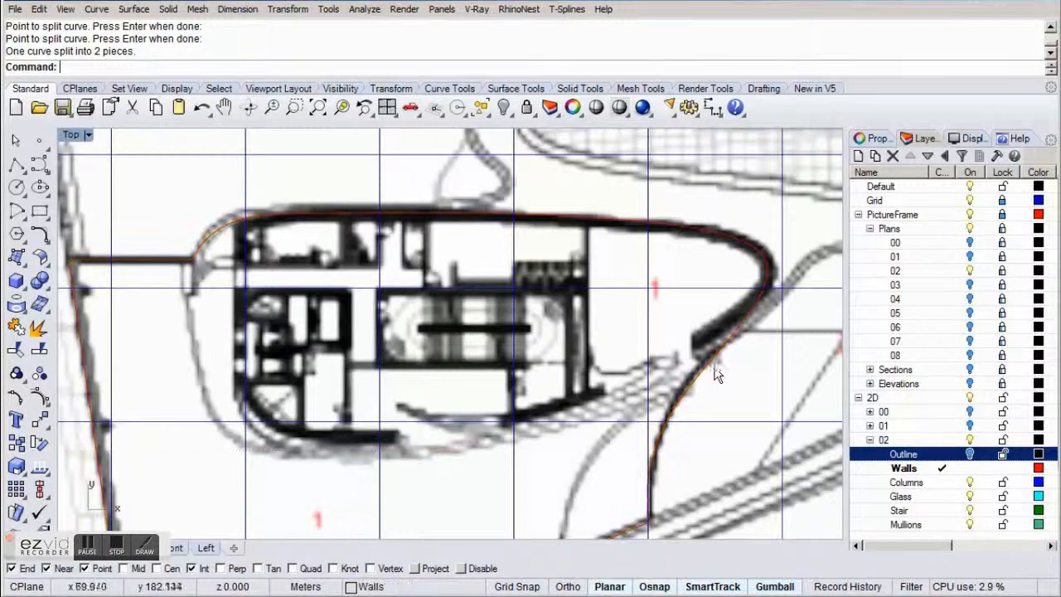
pyautogui.press('Delete')
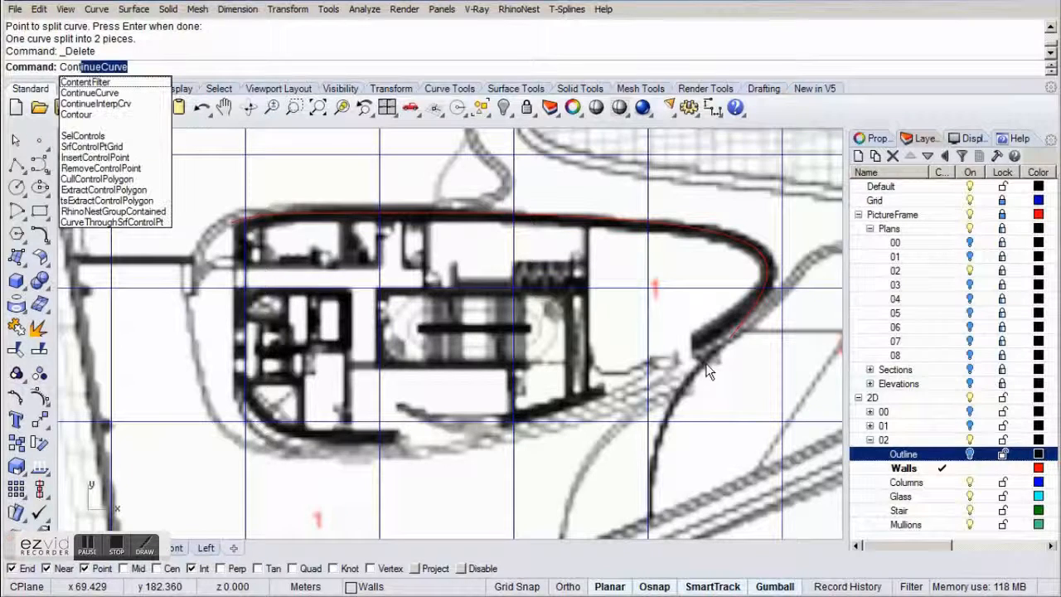
# Extend the northern wall curve with ContinueCurve from its eastern end along the core's south wall to the lower end of its west wall.
pyautogui.press('Down')
pyautogui.press('Down')
pyautogui.press('Return')
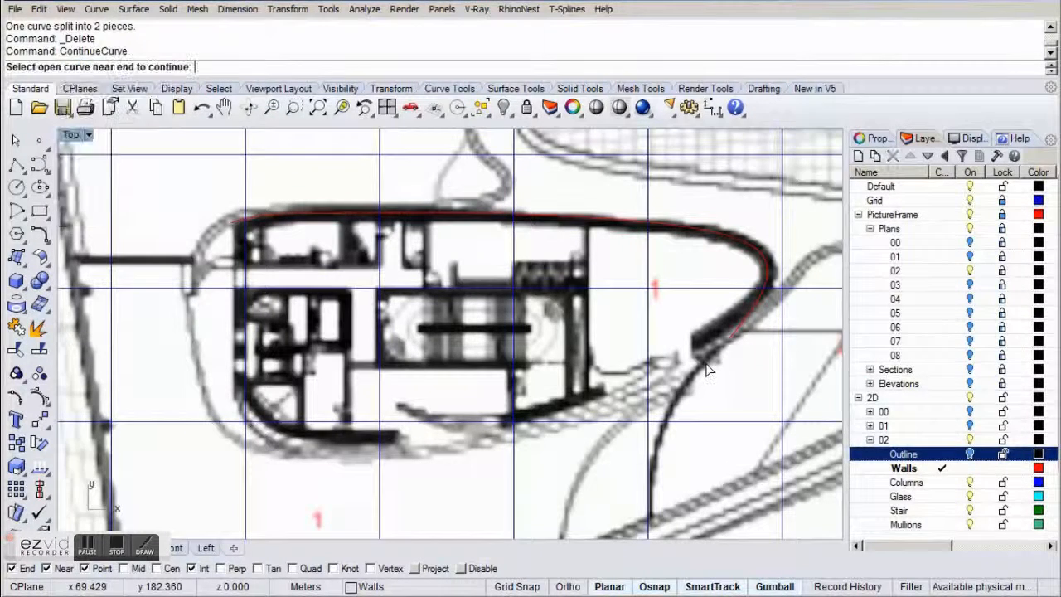
pyautogui.click(726, 340)
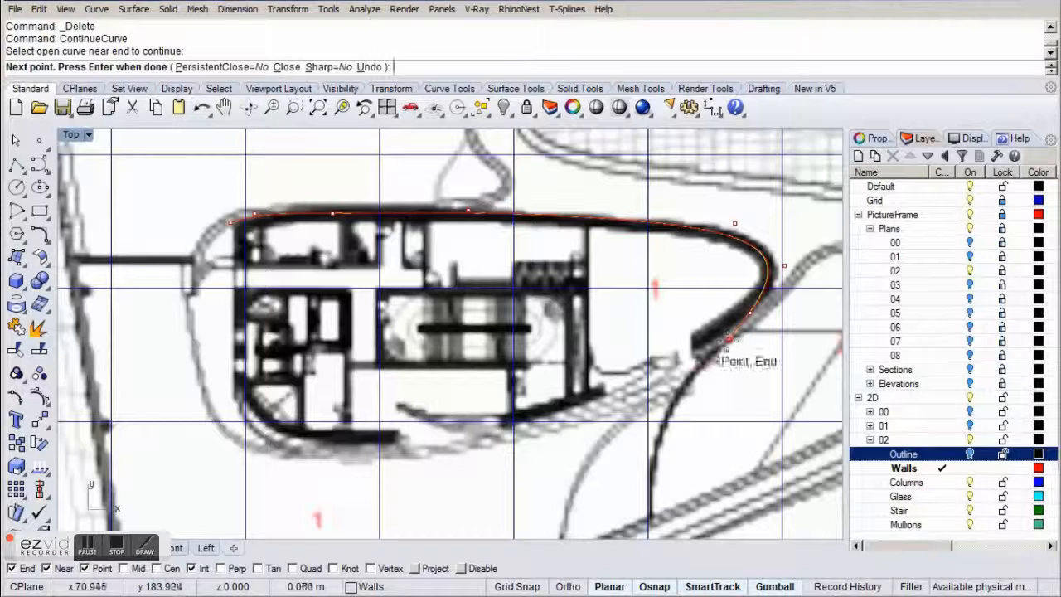
pyautogui.click(647, 384)
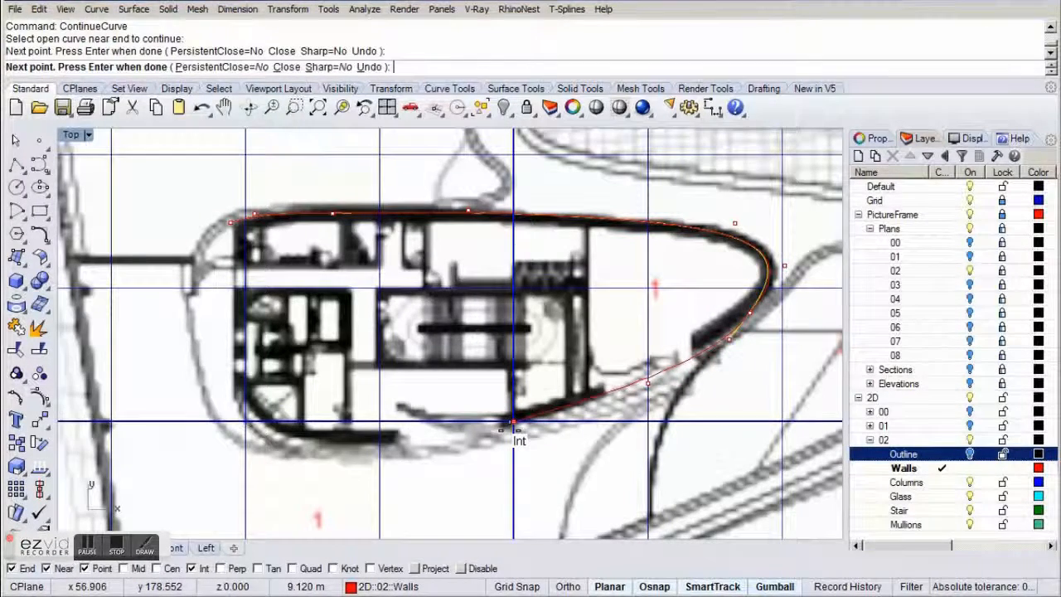
pyautogui.scroll(1, 514, 424)
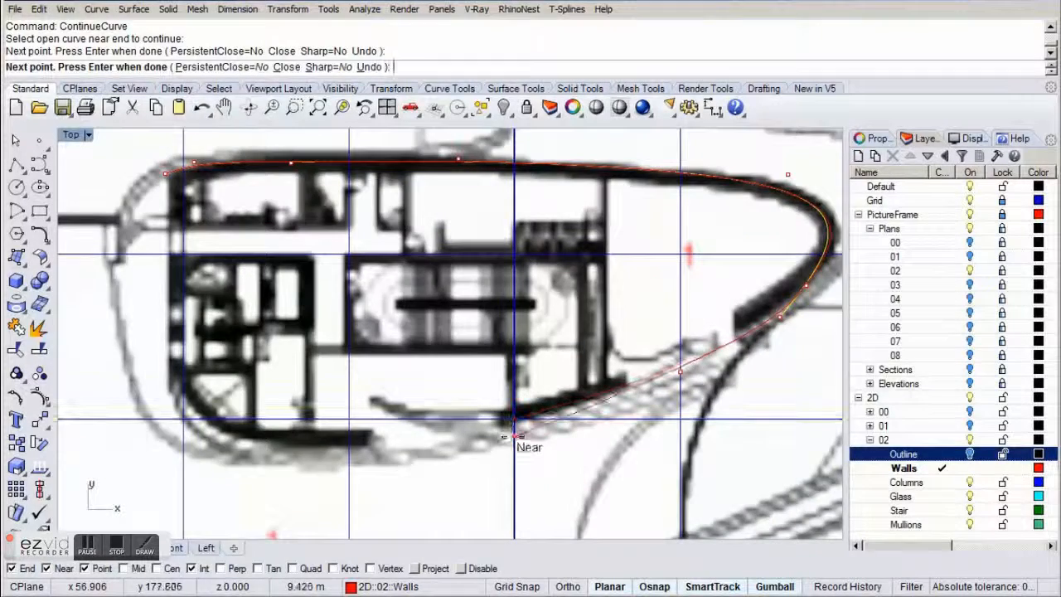
pyautogui.scroll(1, 514, 422)
pyautogui.click(514, 420)
pyautogui.moveTo(513, 420); pyautogui.dragTo(672, 364, button='right')
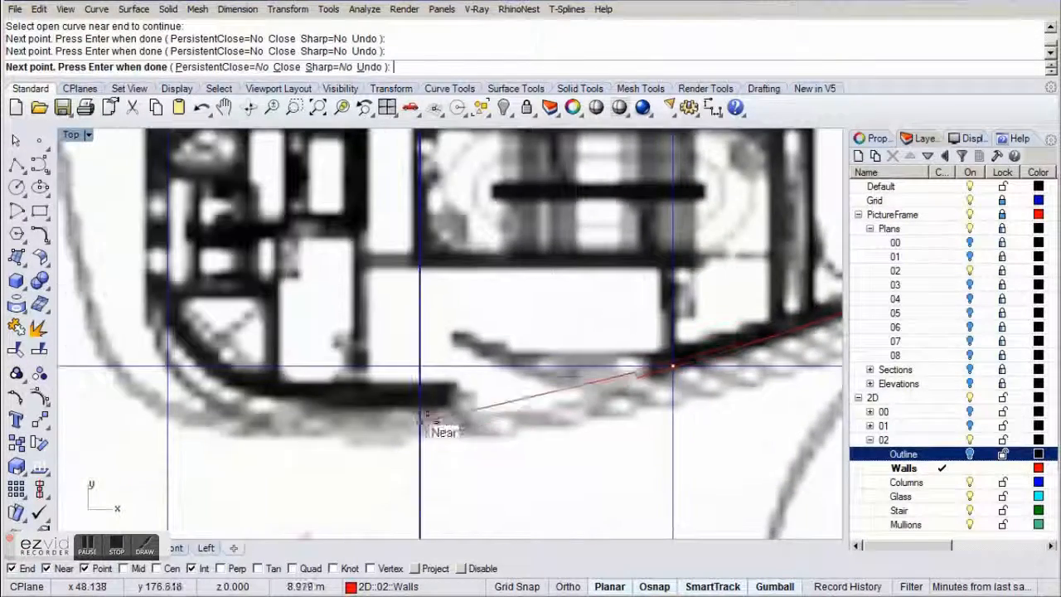
pyautogui.click(422, 412)
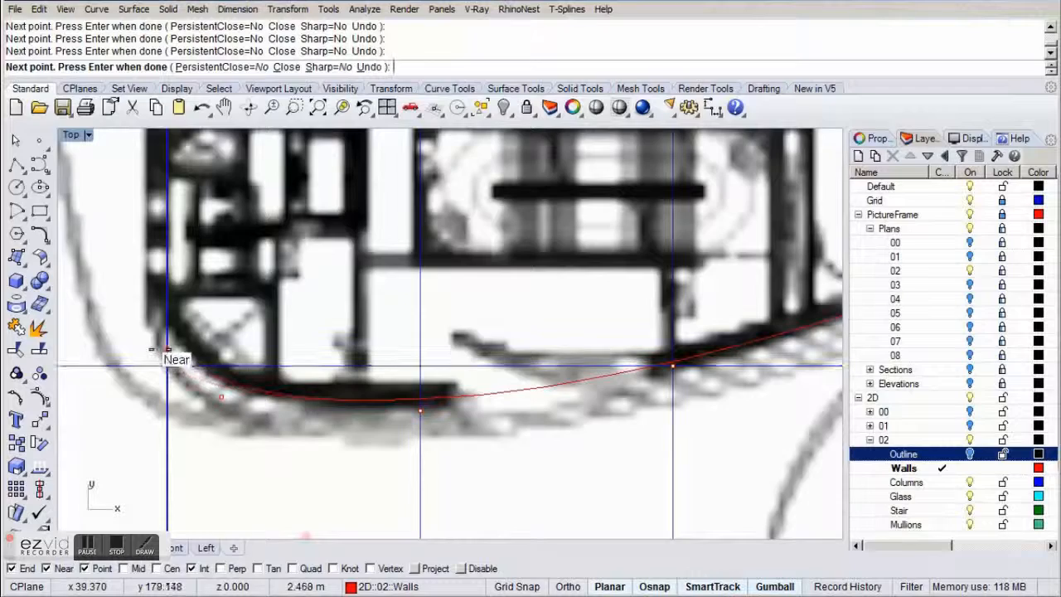
pyautogui.moveTo(166, 350); pyautogui.dragTo(221, 513, button='right')
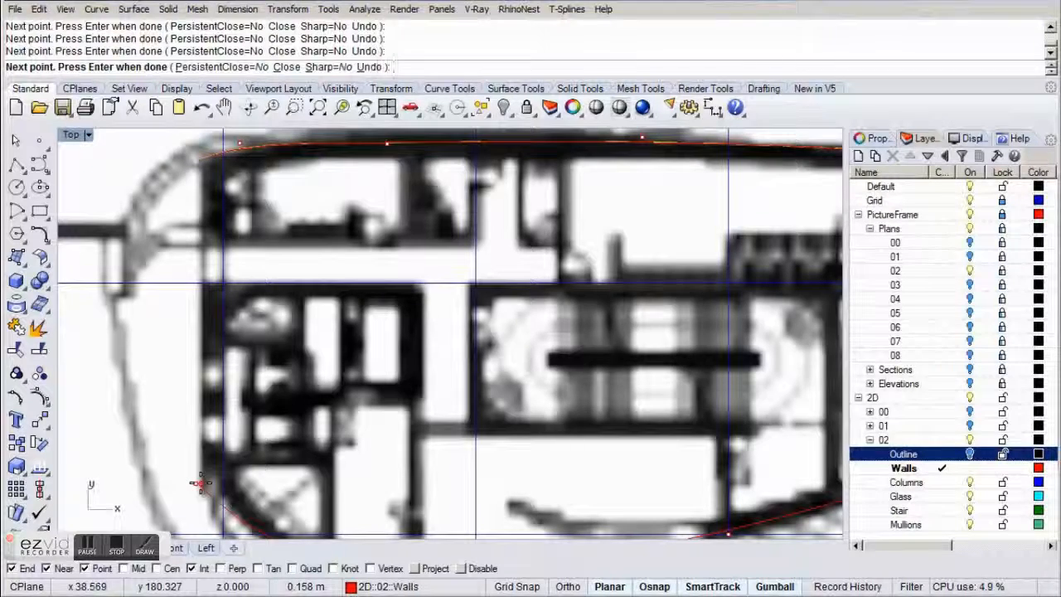
pyautogui.press('Return')
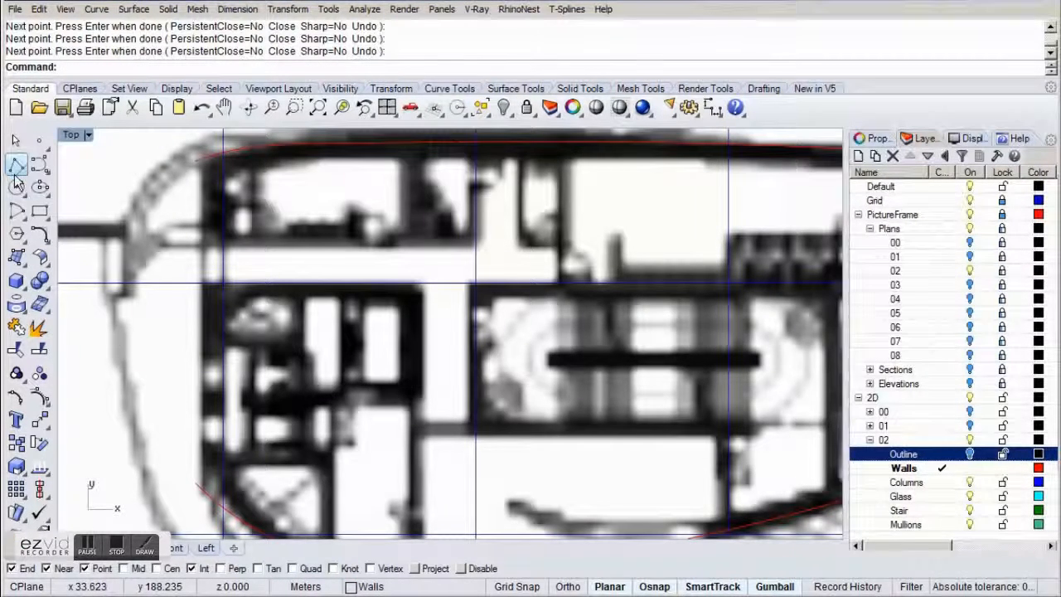
# Draw a straight polyline along the core's west wall between the two open ends of the wall curve.
pyautogui.click(15, 168)
pyautogui.click(196, 158)
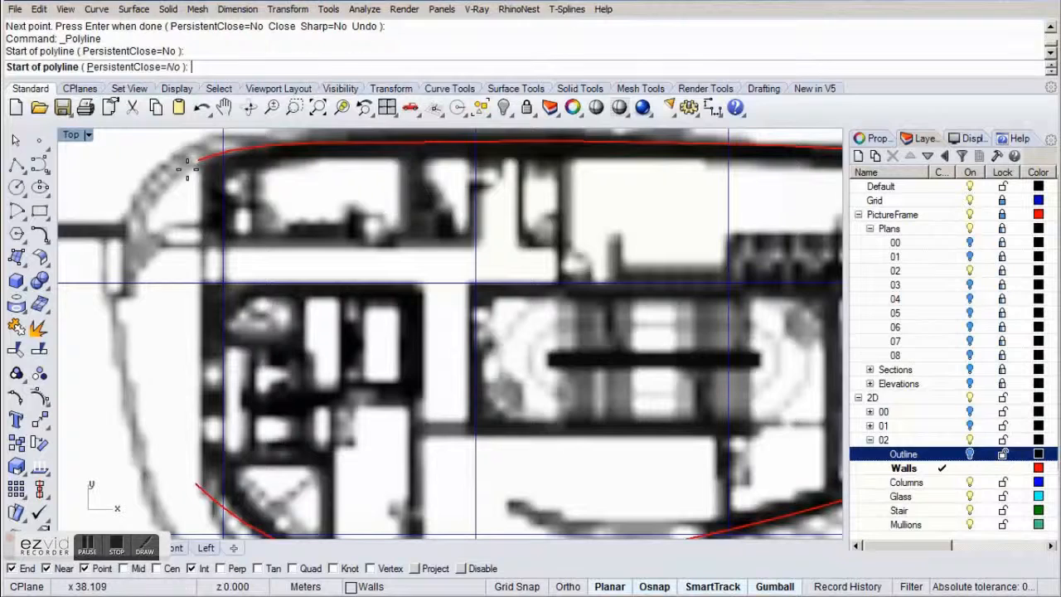
pyautogui.click(178, 484)
pyautogui.press('Return')
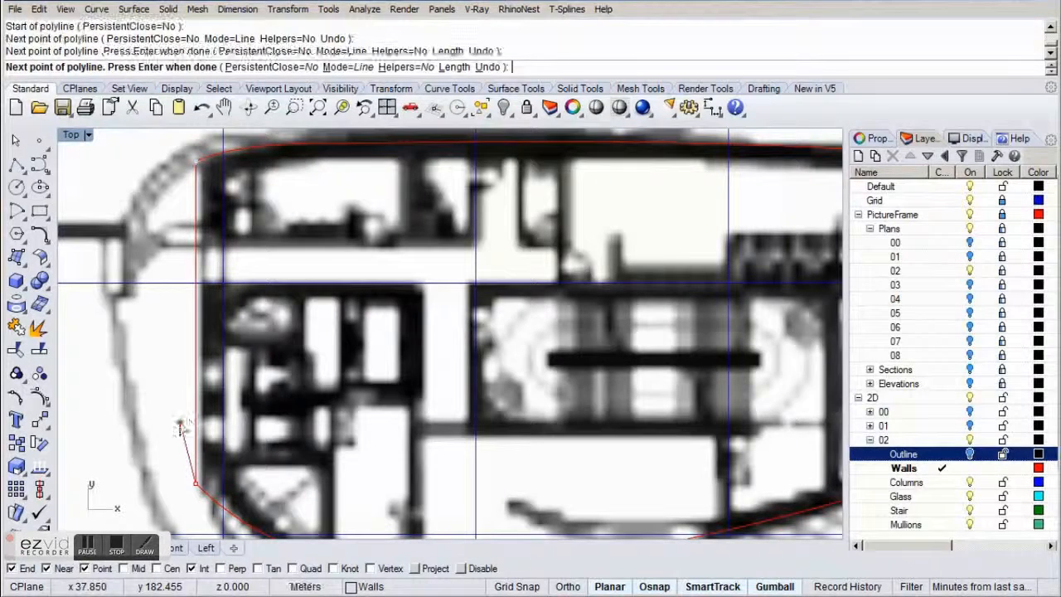
# Join the straight west wall line and the curved wall of the western core.
pyautogui.click(194, 410)
pyautogui.keyDown('shift'); pyautogui.click(207, 494); pyautogui.keyUp('shift')
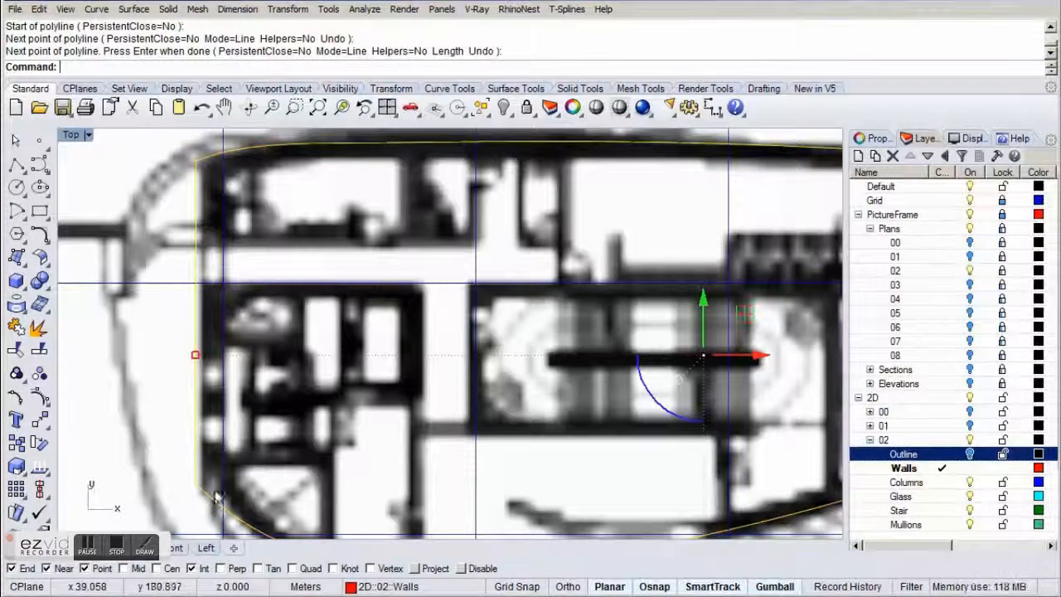
pyautogui.write('join')
pyautogui.press('Return')
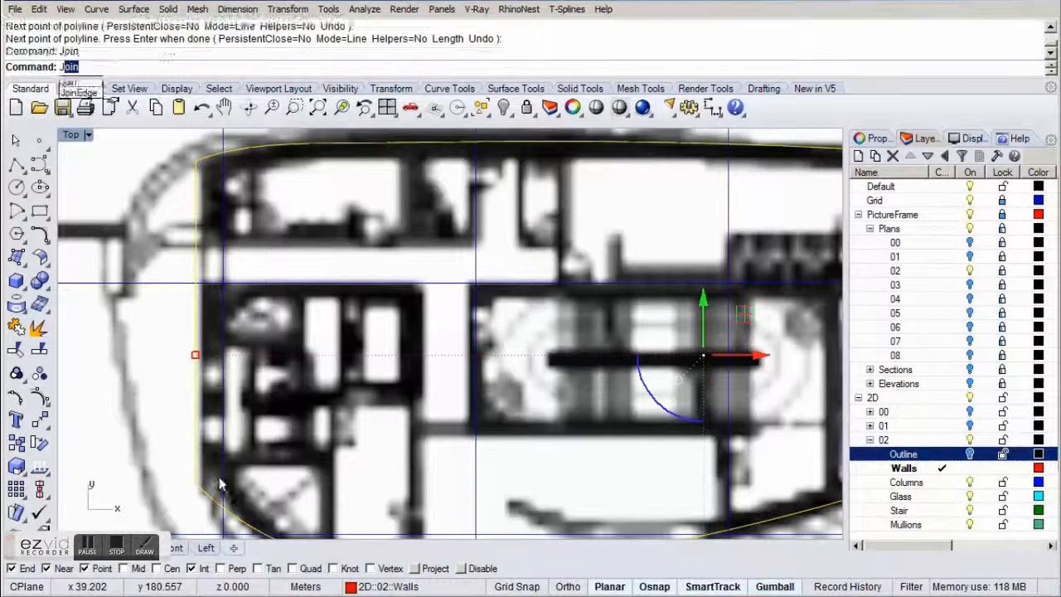
# Show layer 01 of the 2D group and select all objects on its Columns sublayer.
pyautogui.click(340, 432)
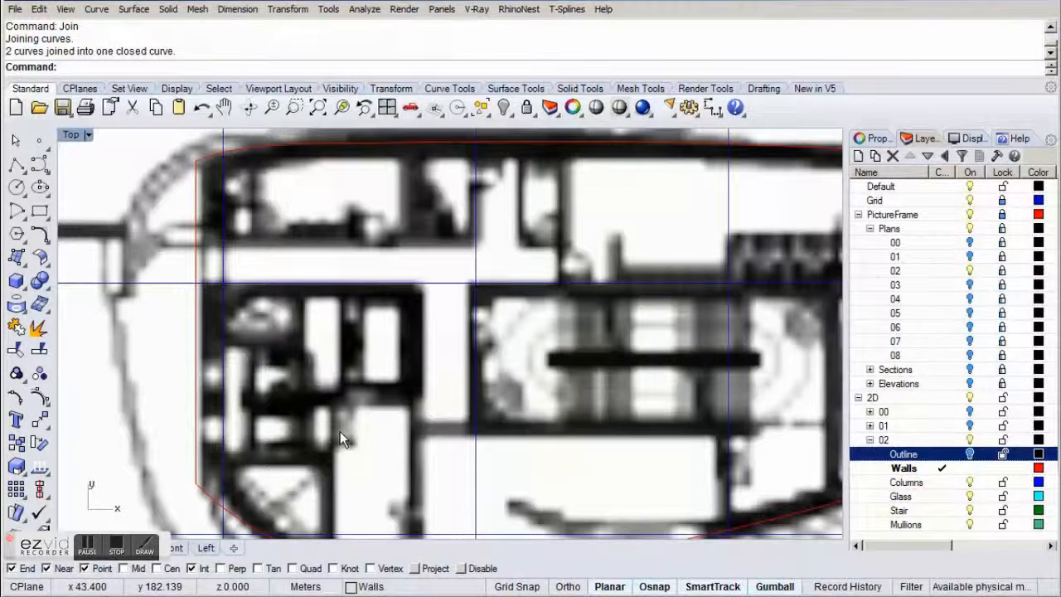
pyautogui.scroll(-5, 339, 432)
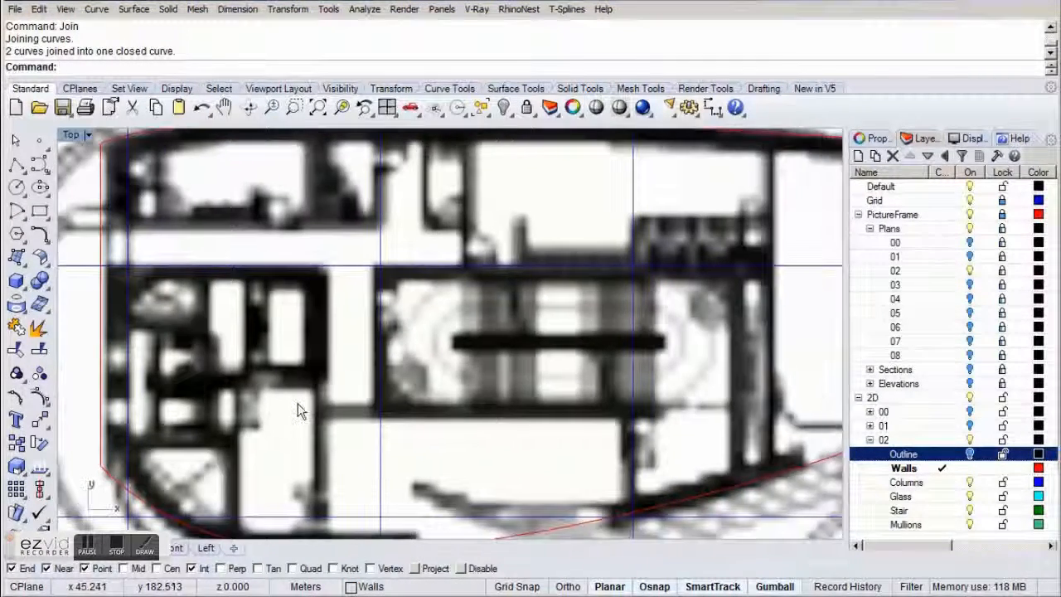
pyautogui.scroll(-3, 297, 403)
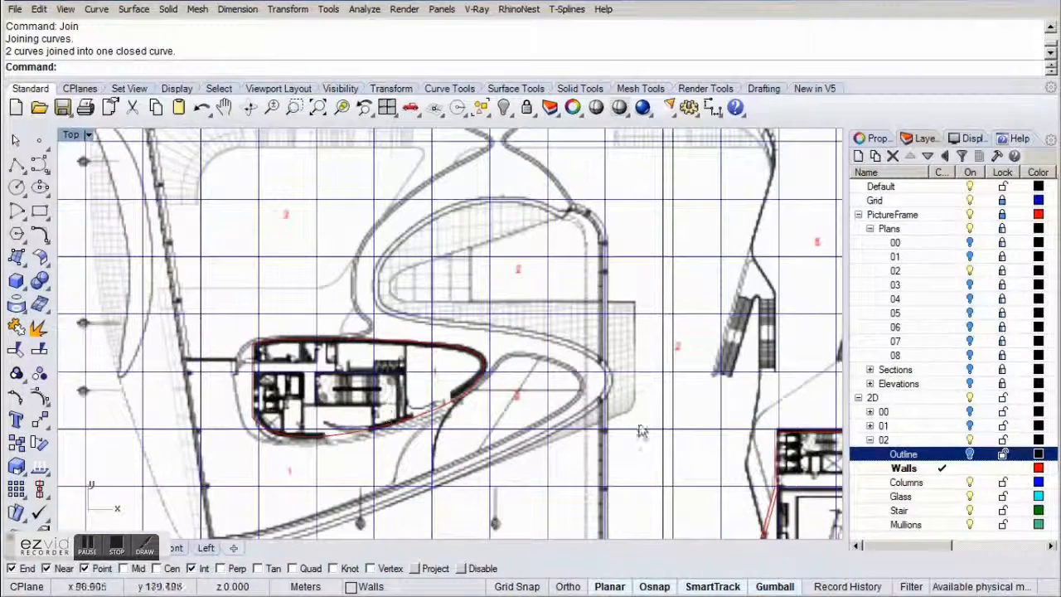
pyautogui.click(970, 425)
pyautogui.click(870, 440)
pyautogui.click(870, 426)
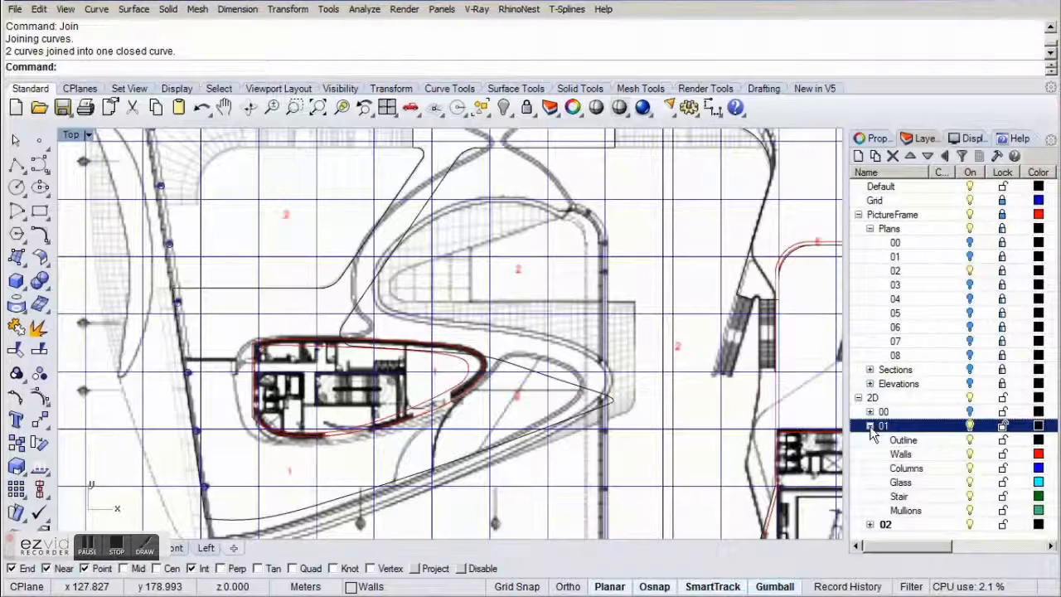
pyautogui.rightClick(905, 468)
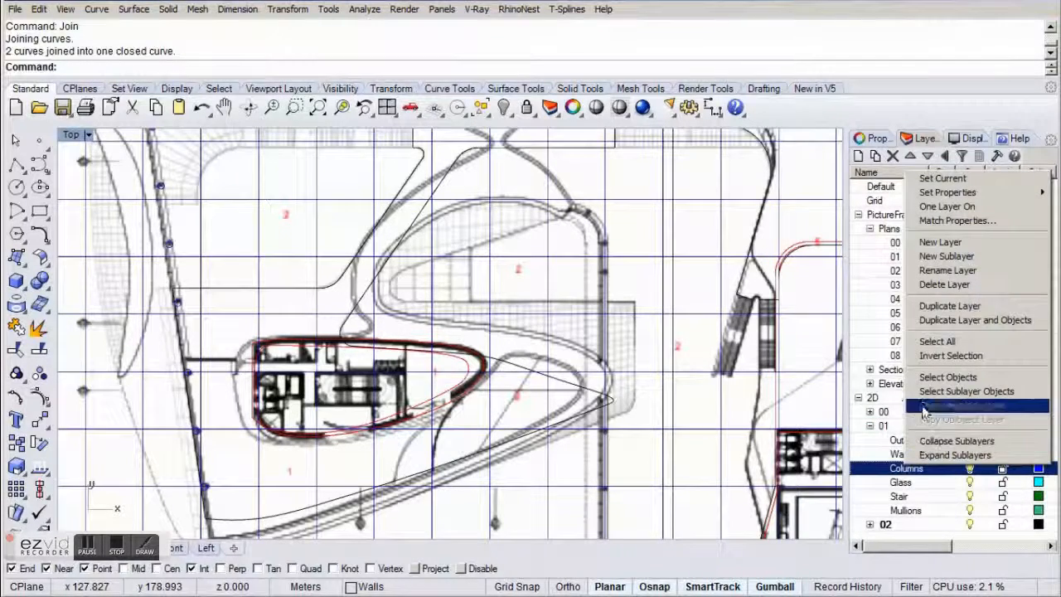
pyautogui.click(932, 379)
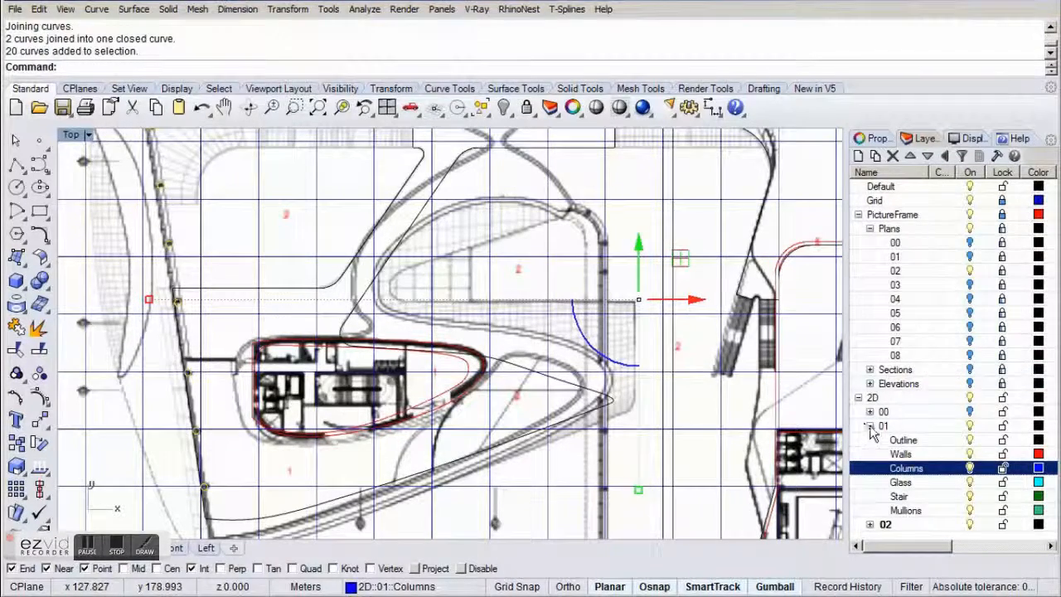
# Copy the selected columns to the Columns sublayer of layer 02 and hide layer 01 again.
pyautogui.click(869, 426)
pyautogui.click(869, 440)
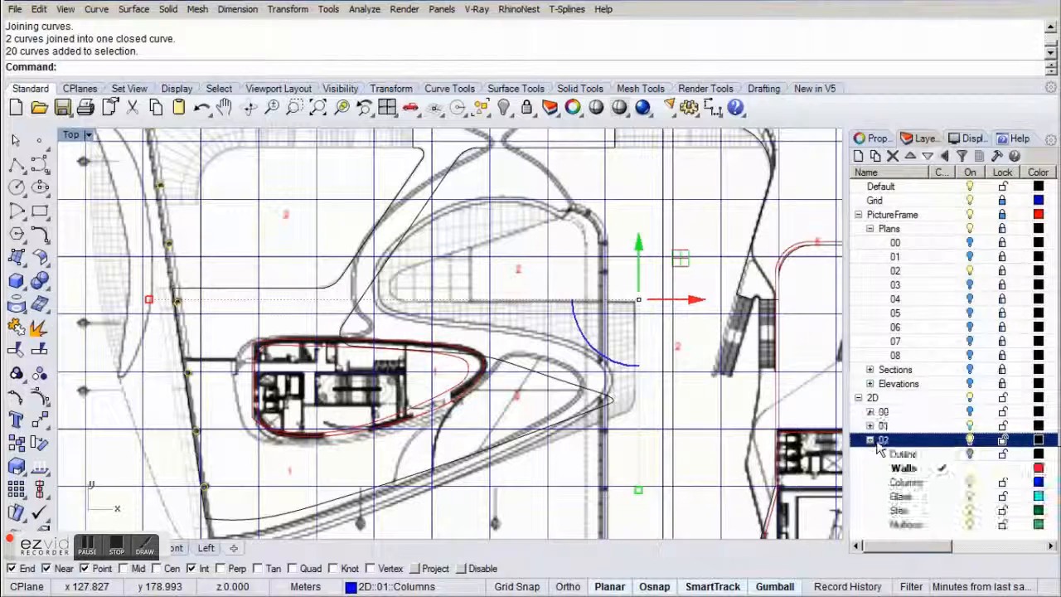
pyautogui.rightClick(912, 484)
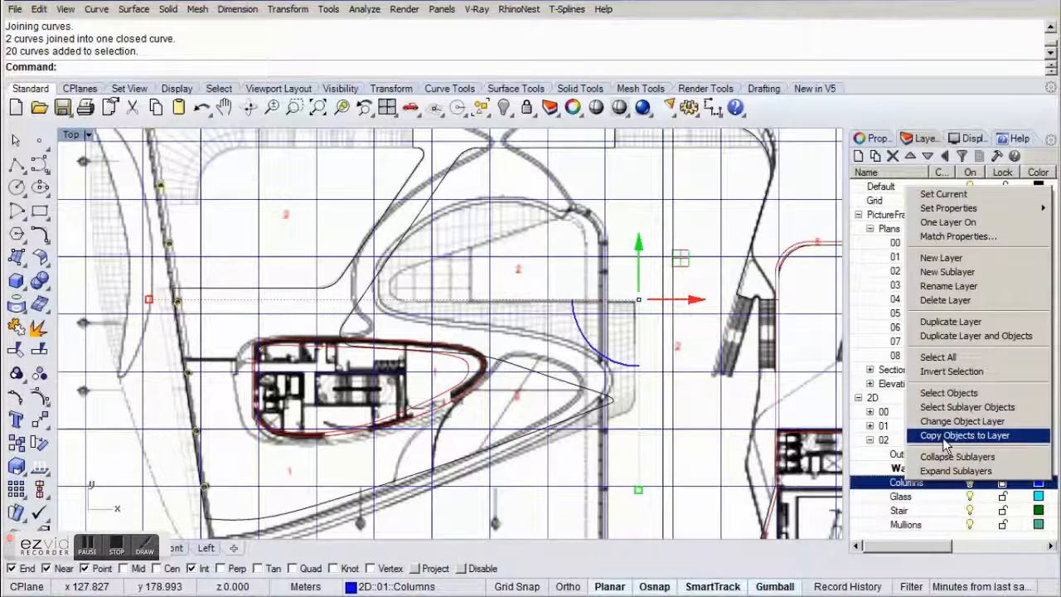
pyautogui.click(943, 438)
pyautogui.click(870, 440)
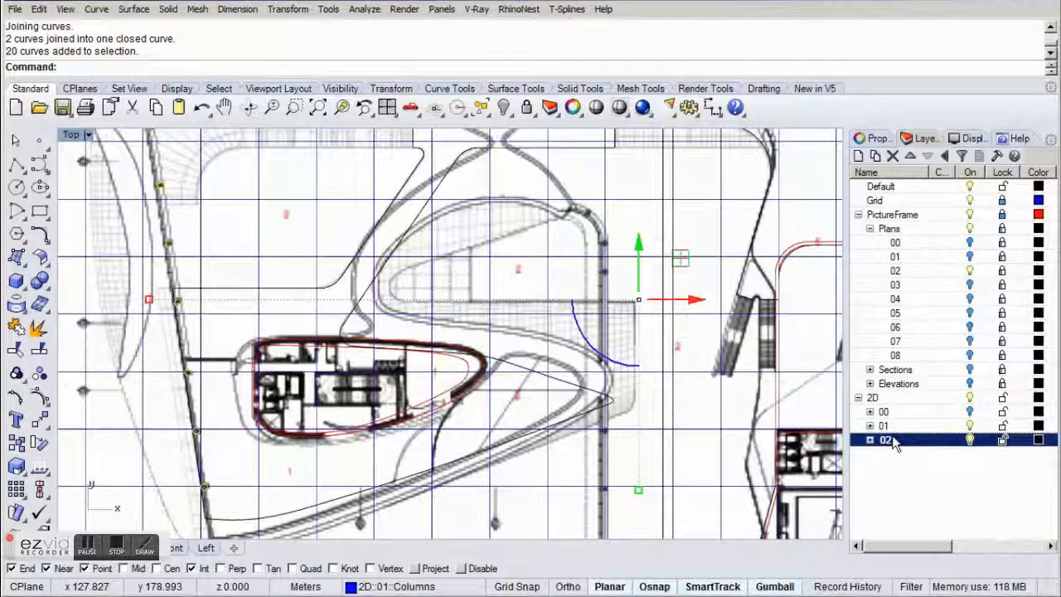
pyautogui.click(970, 426)
# Delete the westernmost column in the row north of the eastern core.
pyautogui.moveTo(301, 341); pyautogui.dragTo(342, 441, button='right')
pyautogui.moveTo(716, 325); pyautogui.dragTo(419, 330, button='right')
pyautogui.moveTo(600, 305); pyautogui.dragTo(351, 325, button='right')
pyautogui.click(335, 251)
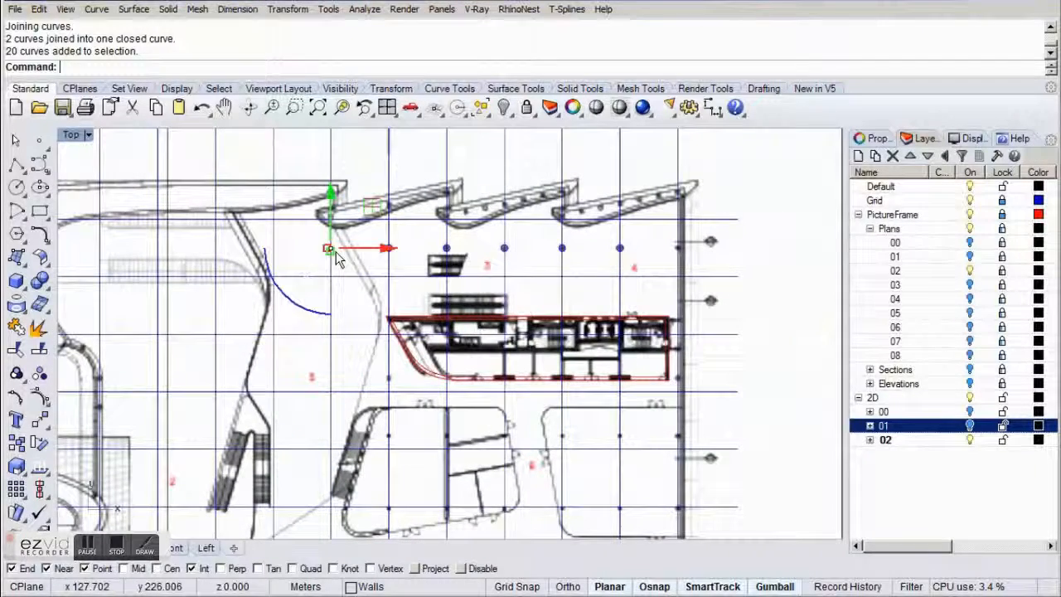
pyautogui.press('Delete')
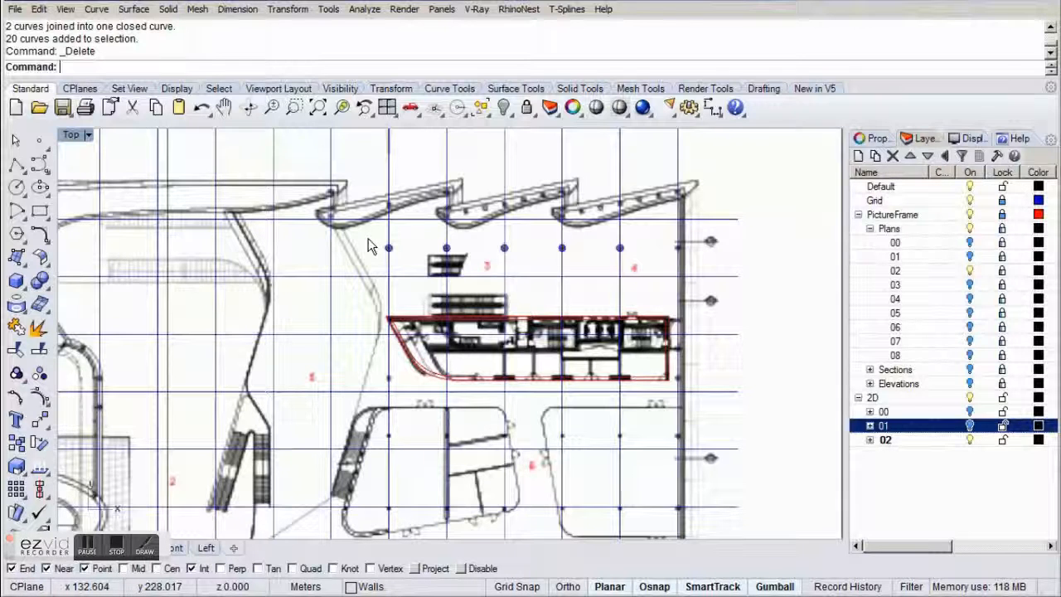
# Copy the five-column row north of the eastern core straight south, about 28.5 m onto one plan column row and again onto the next row below.
pyautogui.moveTo(370, 240); pyautogui.dragTo(663, 267)
pyautogui.click(81, 66)
pyautogui.write('Copy')
pyautogui.press('Return')
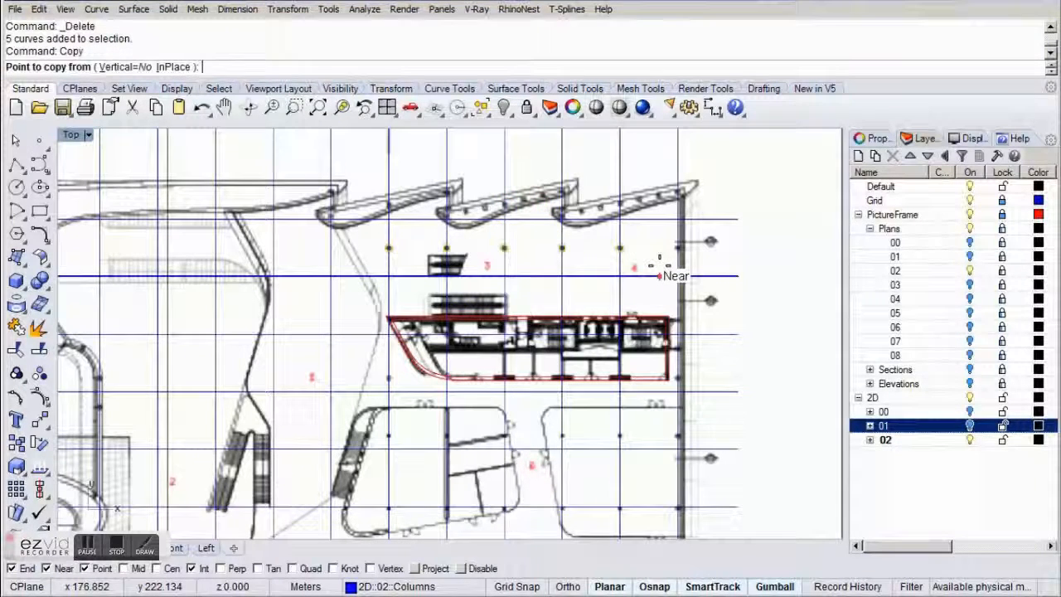
pyautogui.click(776, 246)
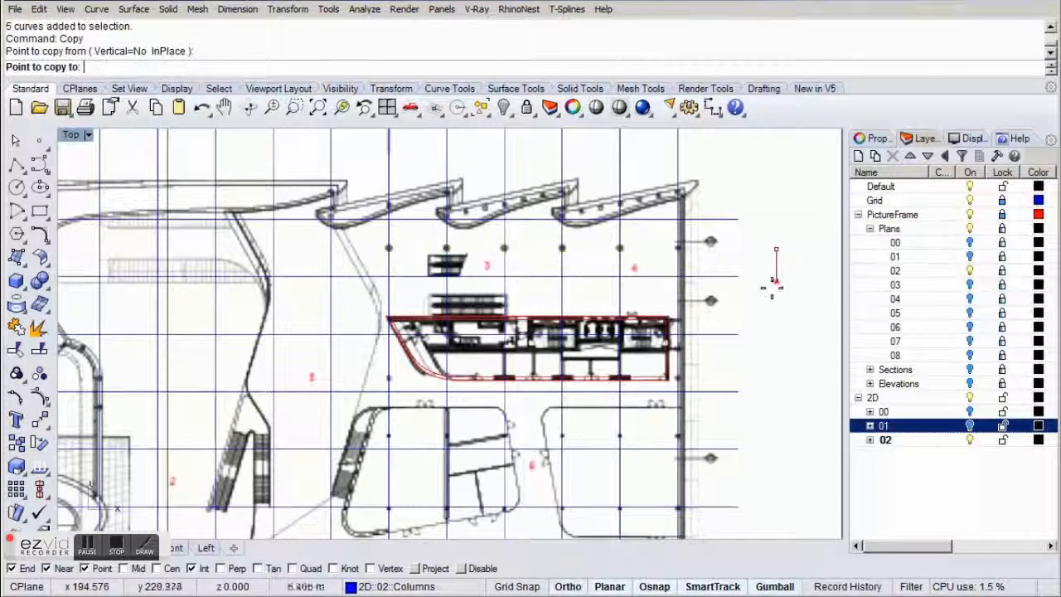
pyautogui.click(773, 435)
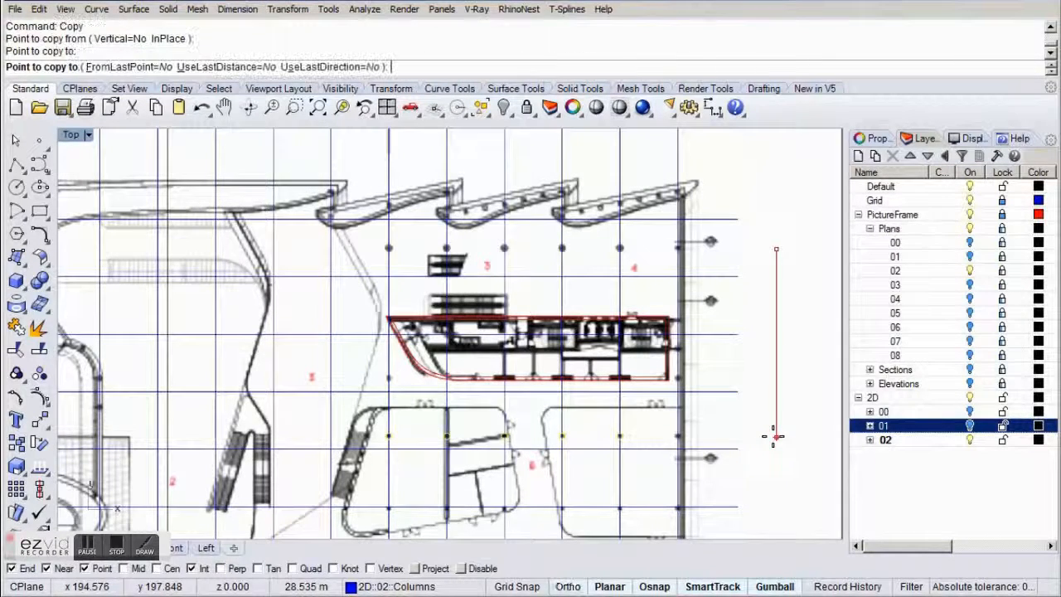
pyautogui.click(766, 508)
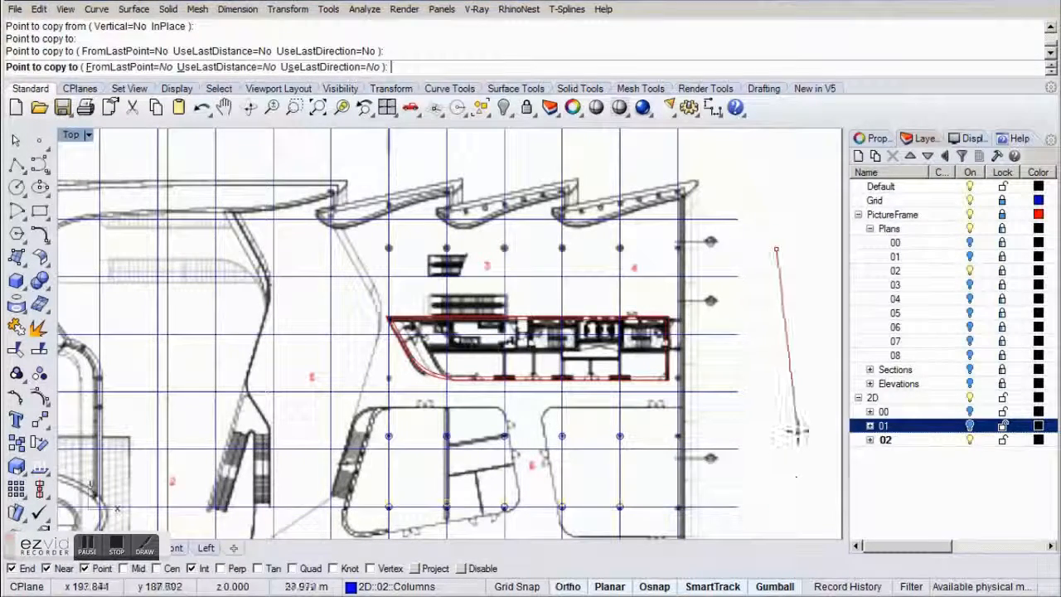
pyautogui.press('Return')
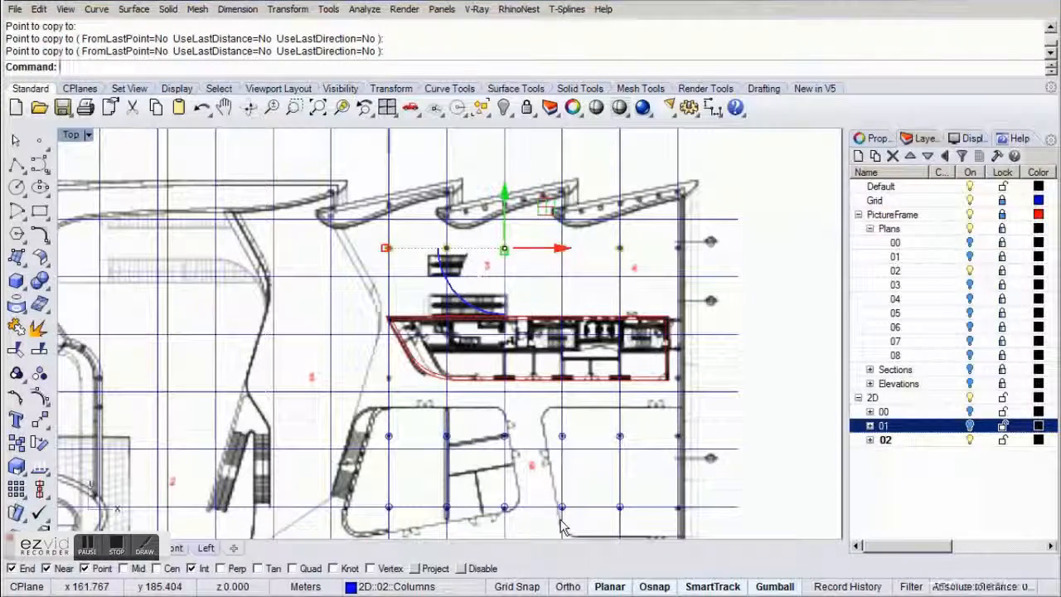
pyautogui.scroll(-5, 561, 526)
pyautogui.moveTo(613, 478); pyautogui.dragTo(656, 307, button='right')
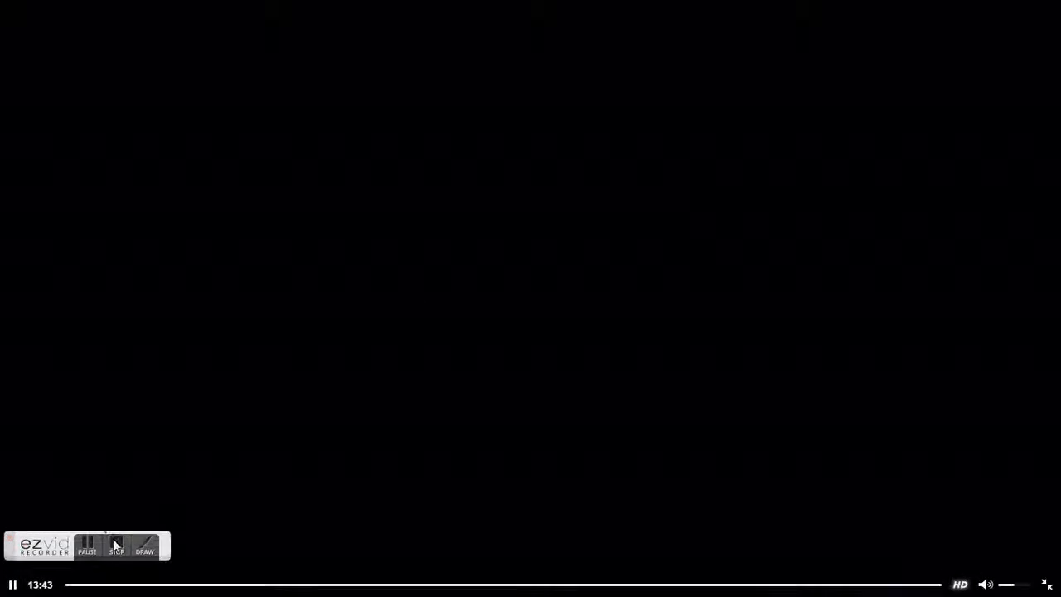
pyautogui.click(114, 540)
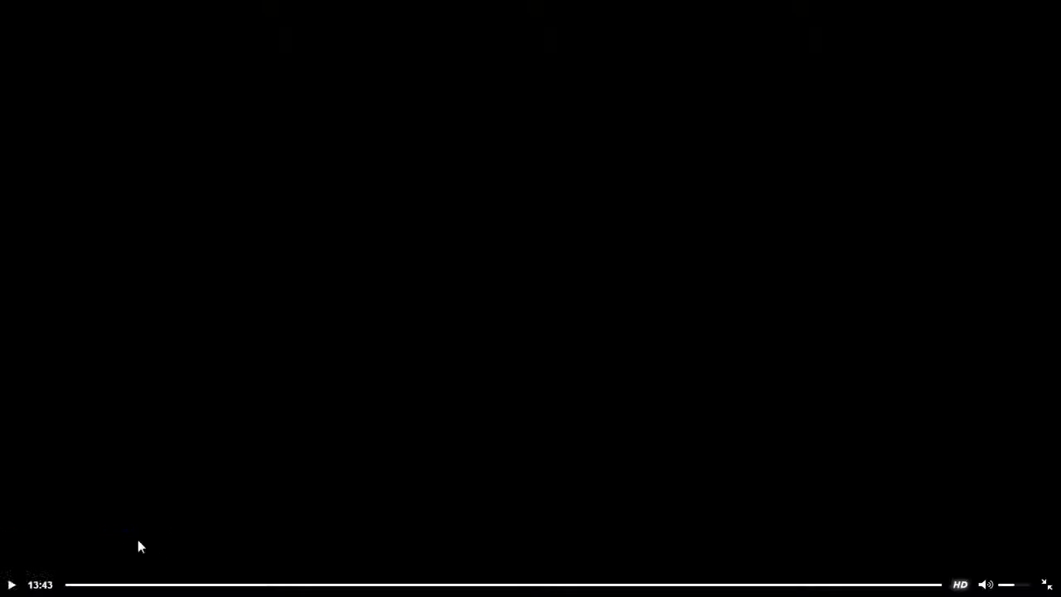